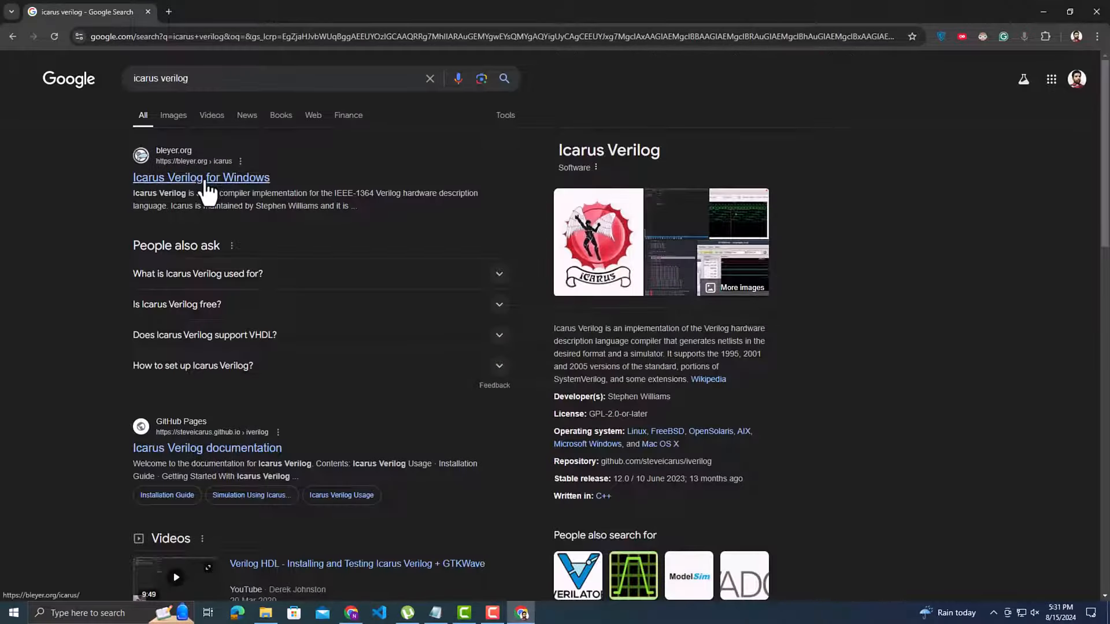
Download the iverilog-0.9.7_setup.exe installer from the bleyer.org Icarus Verilog for Windows page
click(210, 183)
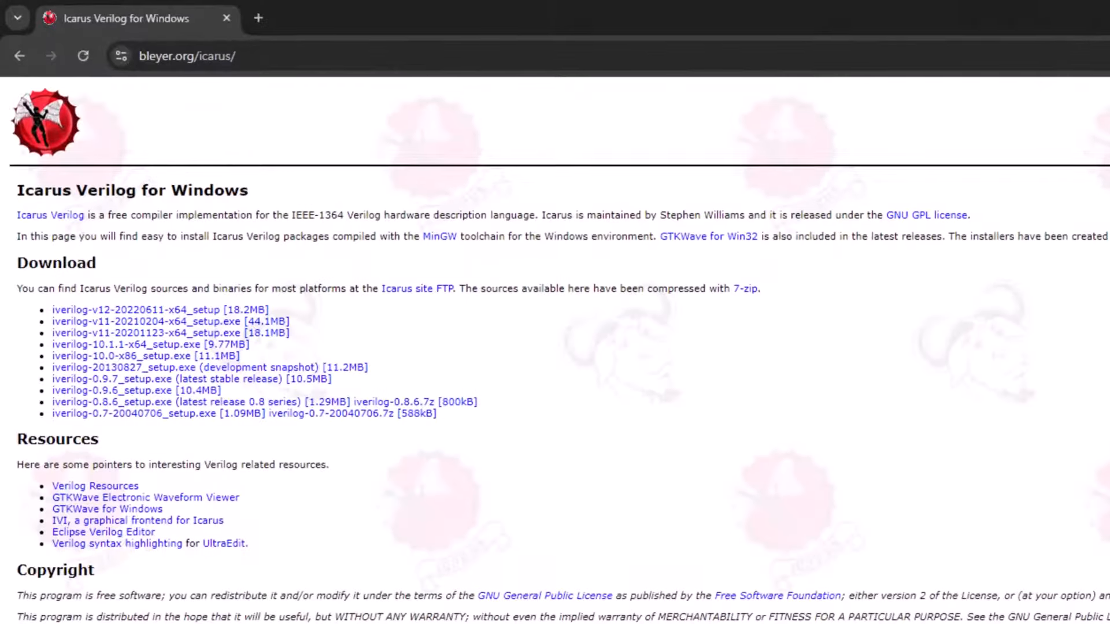
click(313, 382)
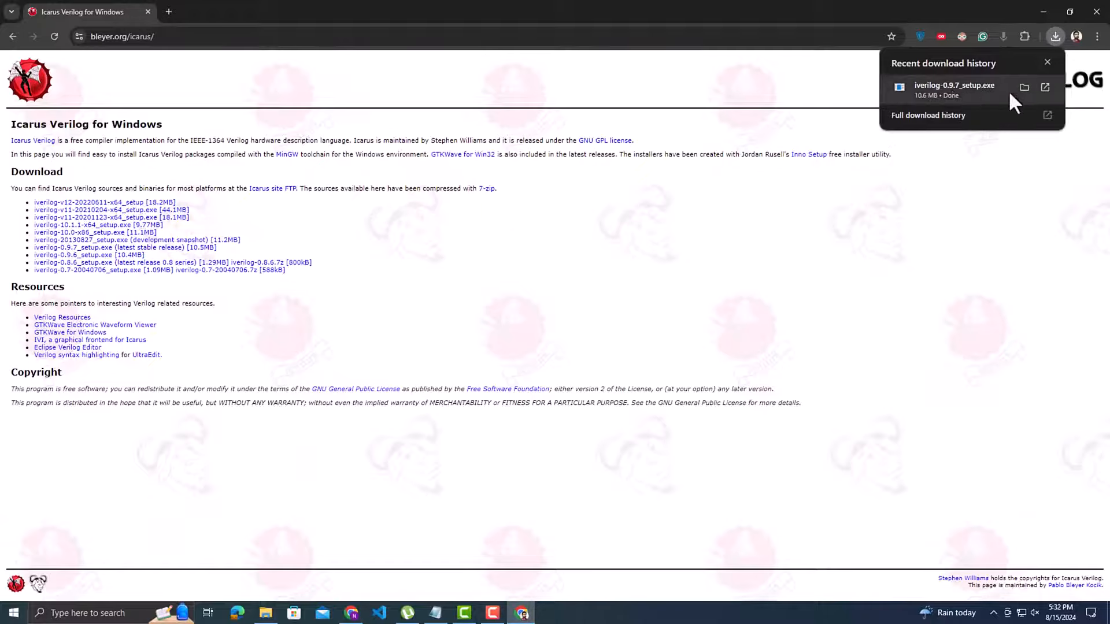
Launch the Icarus Verilog 0.9.7 installer, accept the license and keep C:\iverilog as the install folder
click(980, 91)
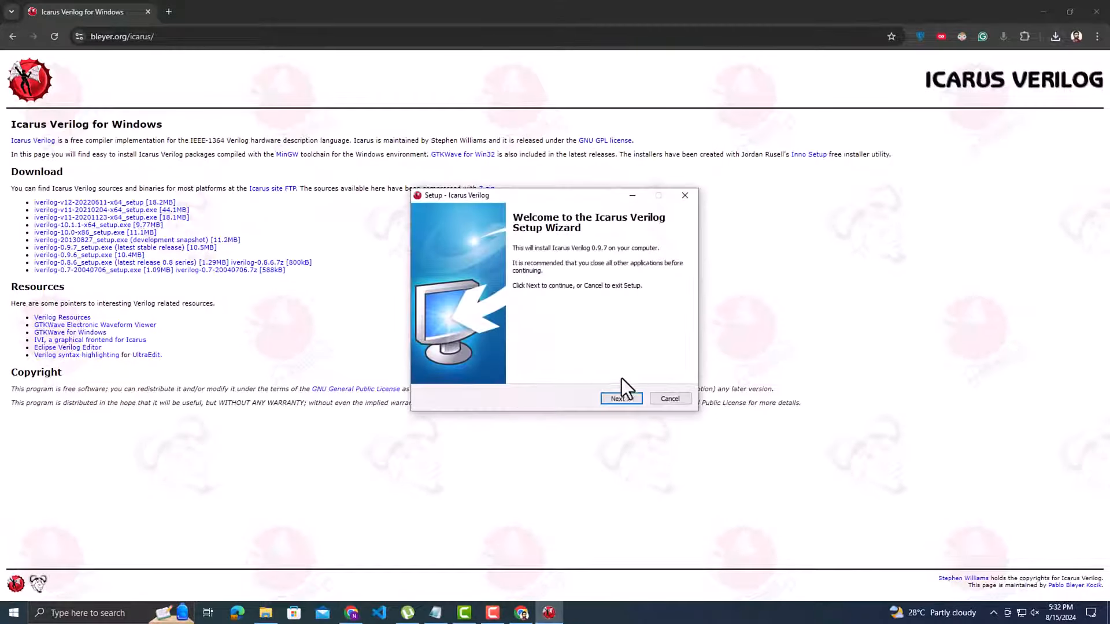
click(621, 395)
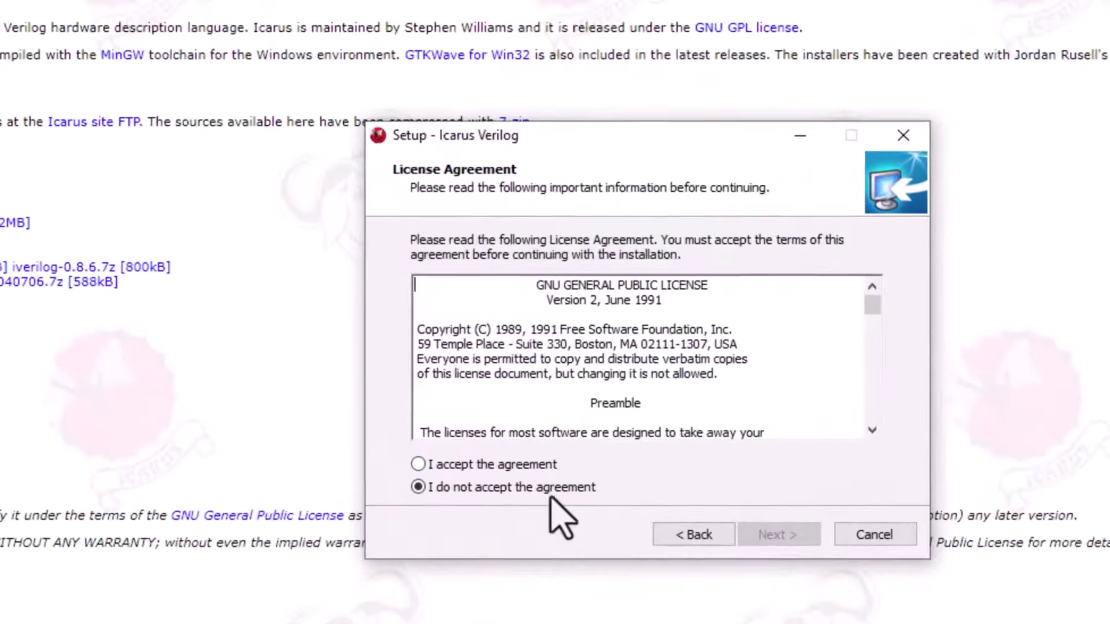
click(486, 465)
click(778, 535)
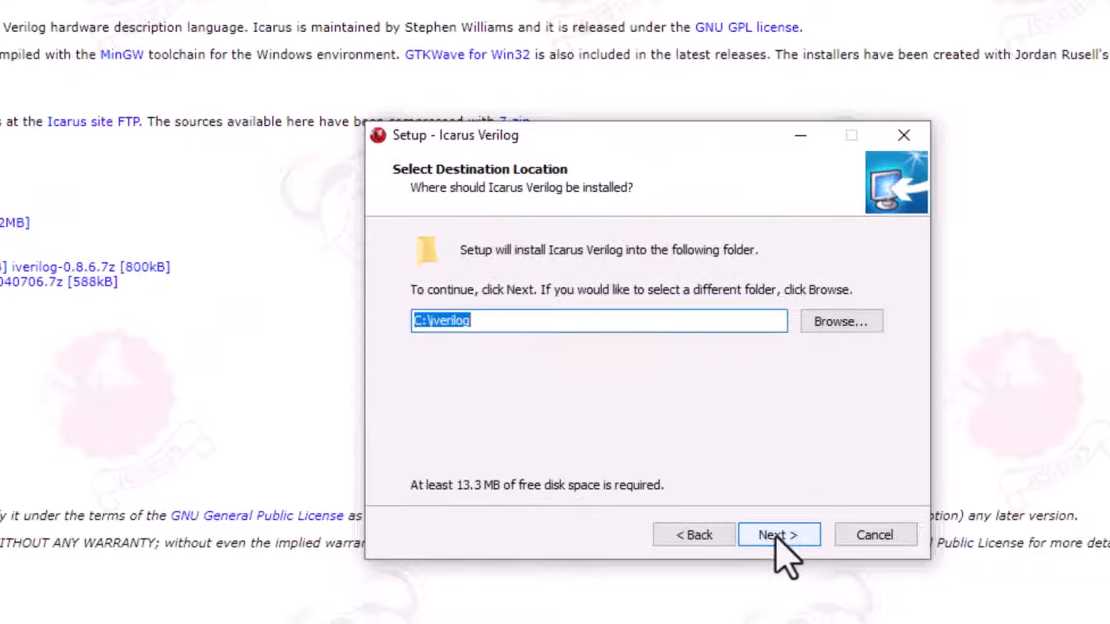
click(777, 538)
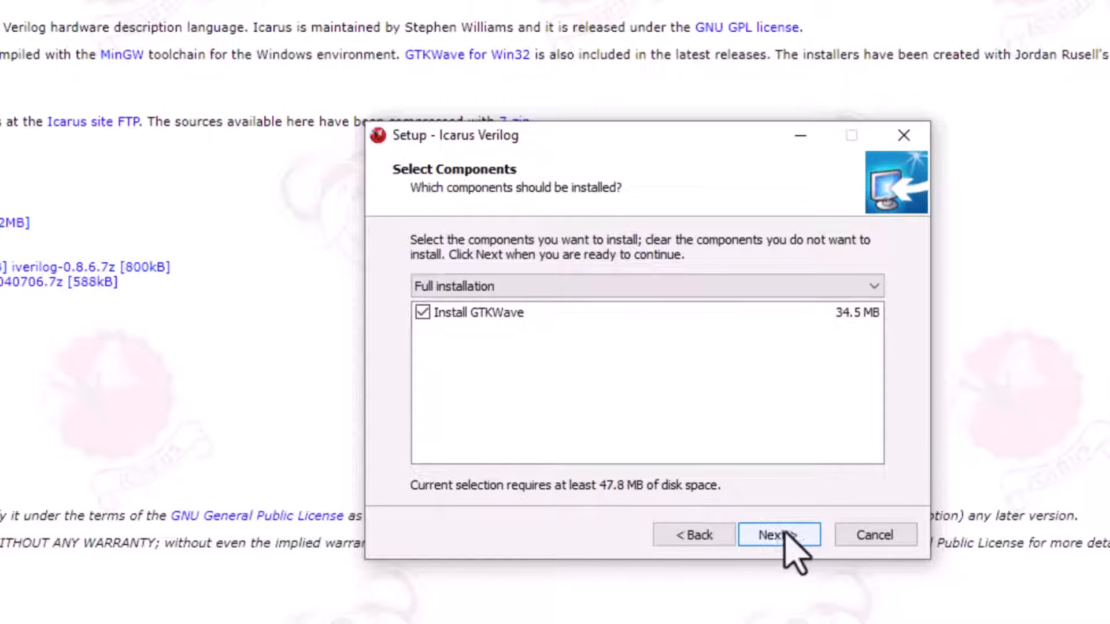
Keep the full install with GTKWave, default shortcuts and desktop icon, install and finish
click(785, 542)
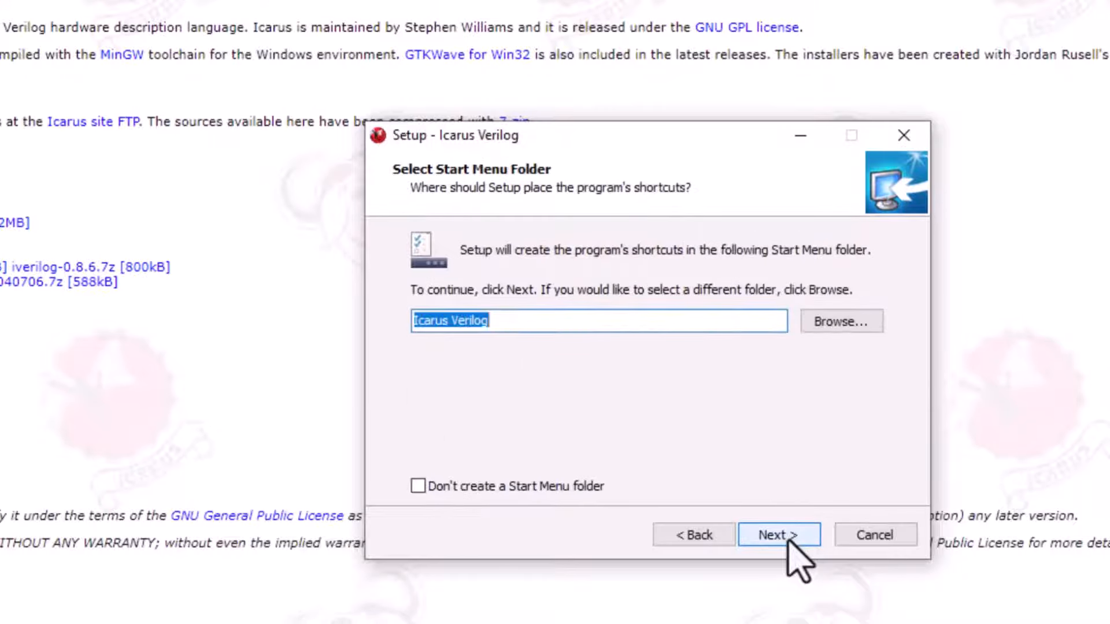
click(785, 541)
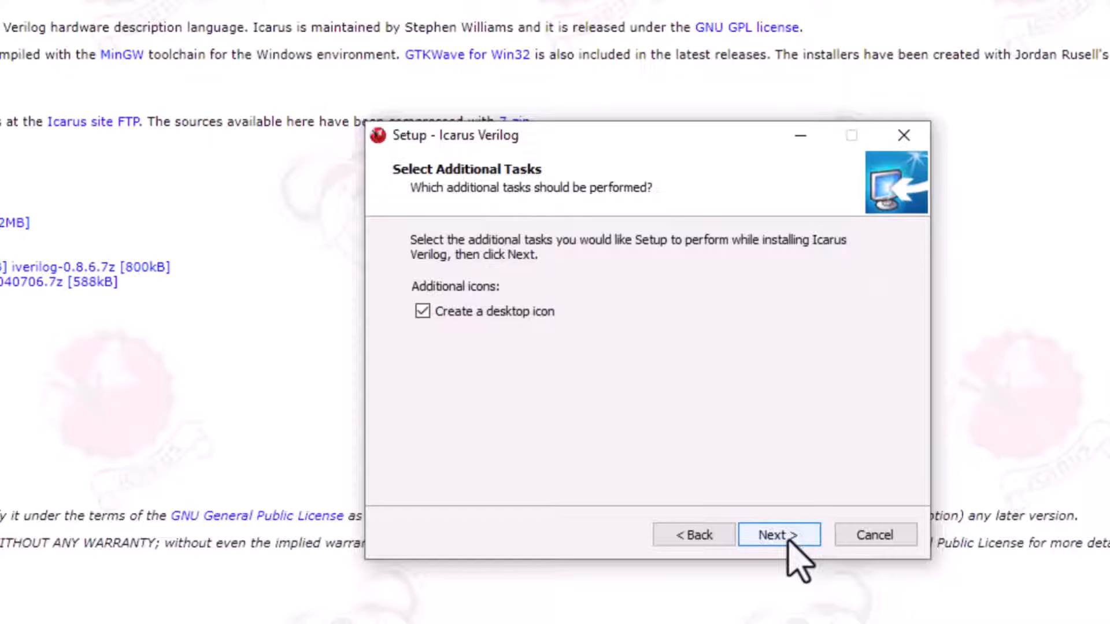
click(785, 538)
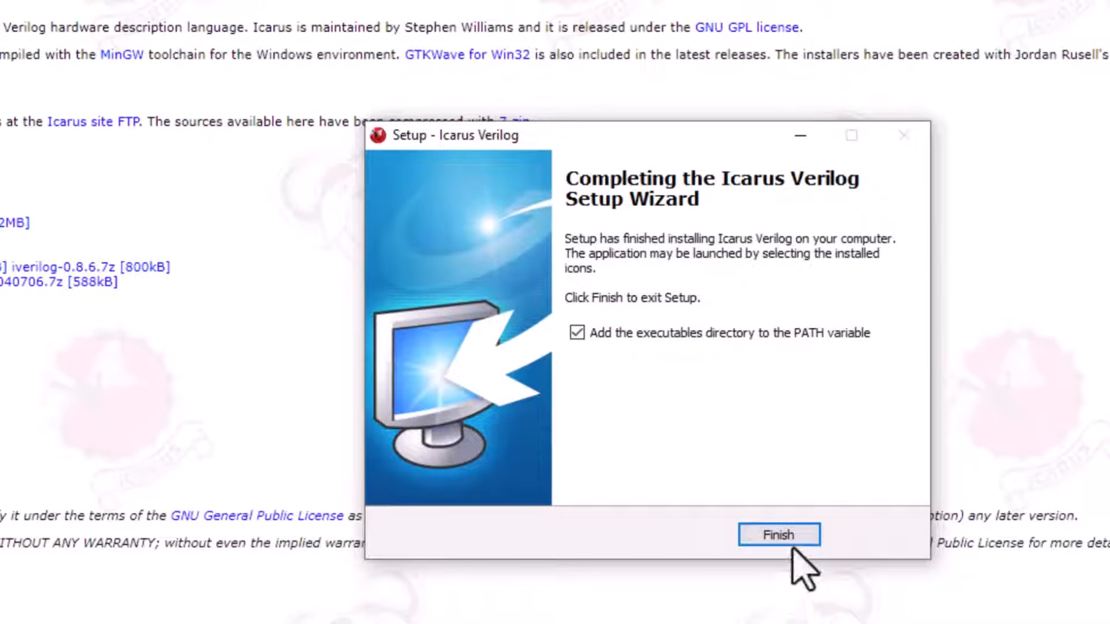
click(789, 541)
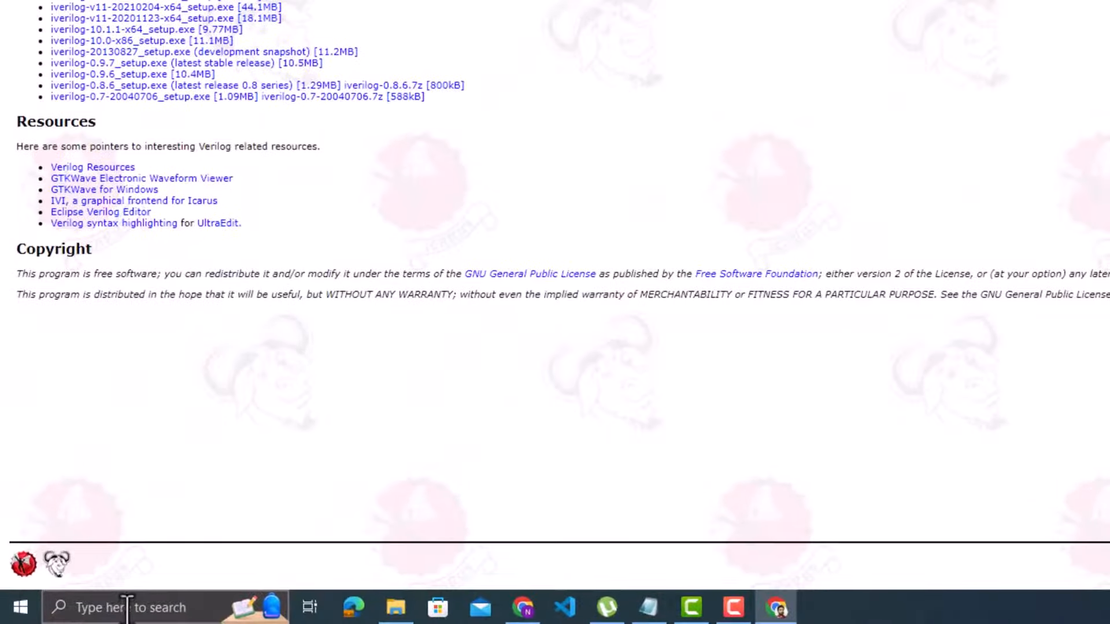
Run iverilog in Command Prompt, getting a 'not recognized' error, then bring up File Explorer
click(127, 607)
text(cm)
key(Return)
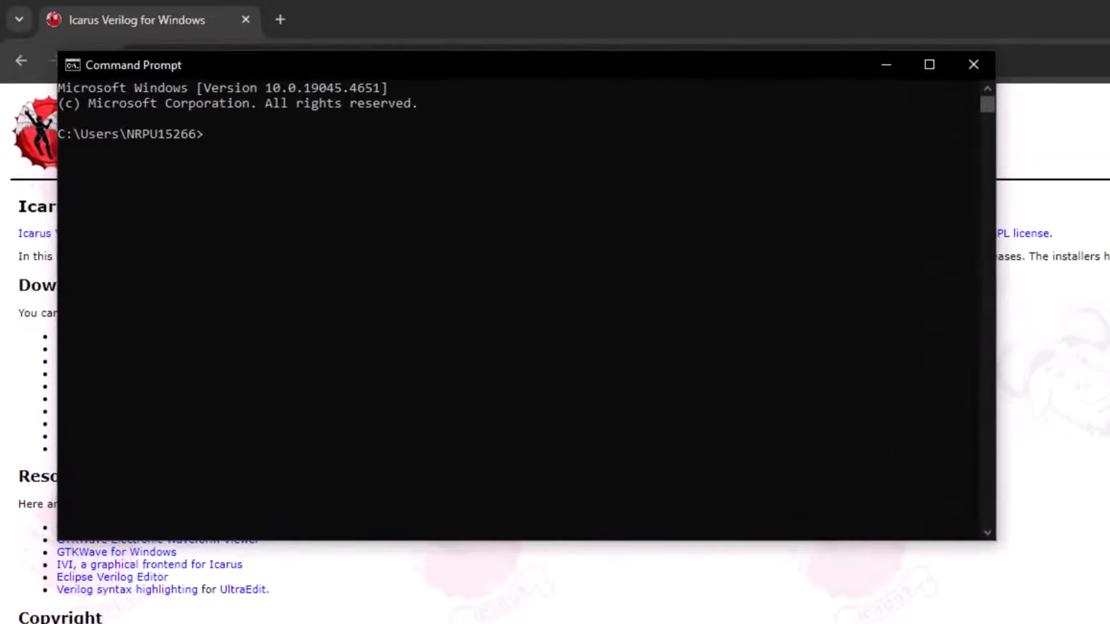
text(iverilog)
key(Return)
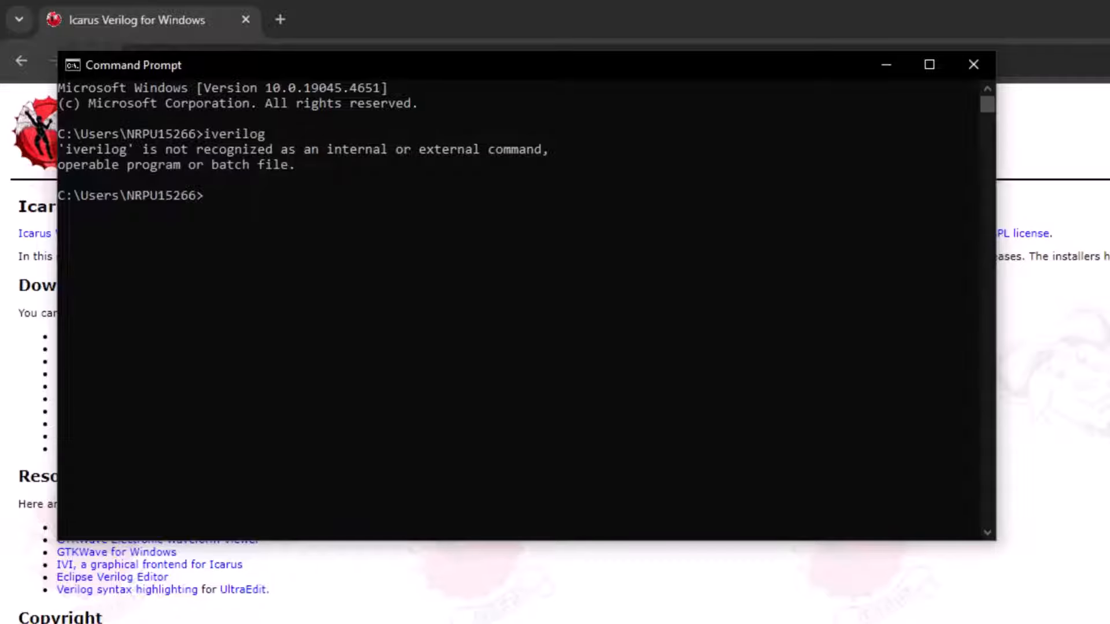
key(super+e)
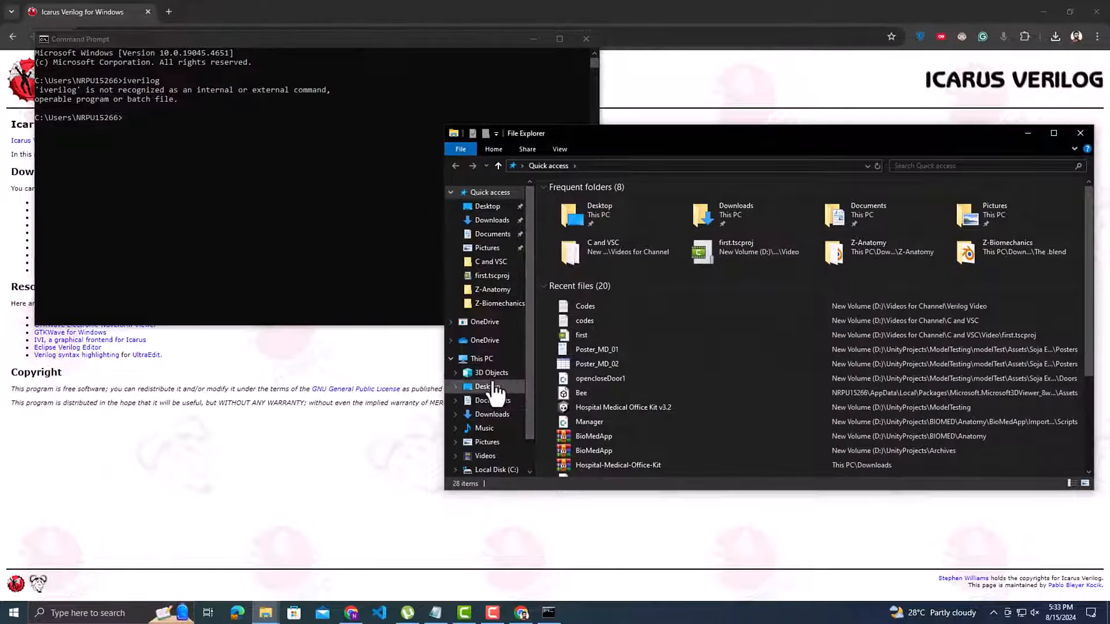
Browse to C:\iverilog\bin and bring up copy options for its folder path
click(483, 359)
double_click(600, 326)
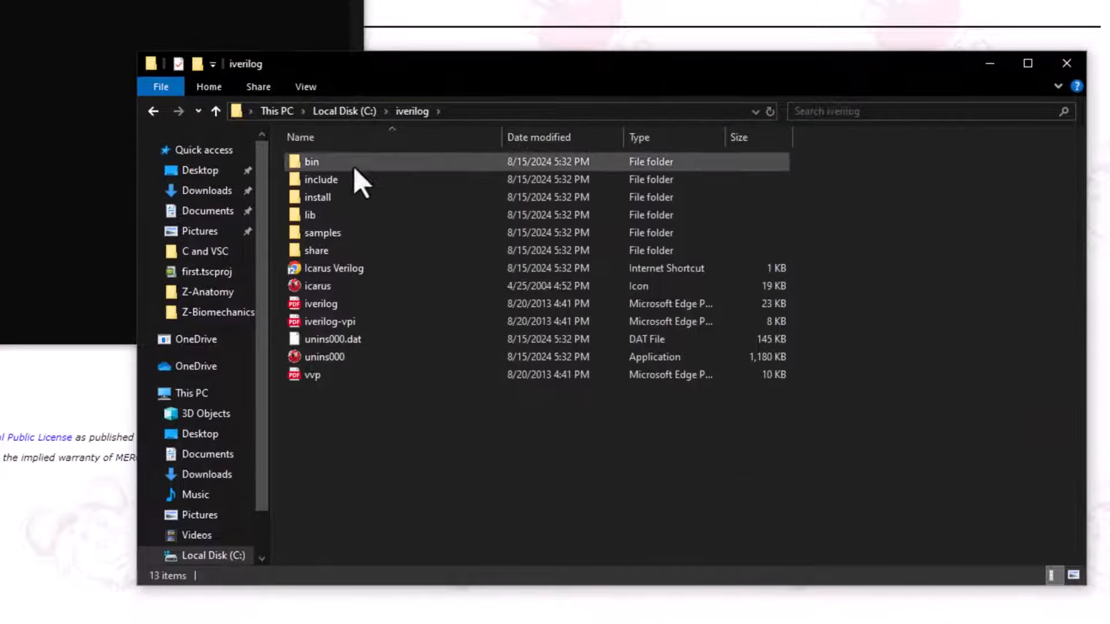
double_click(353, 164)
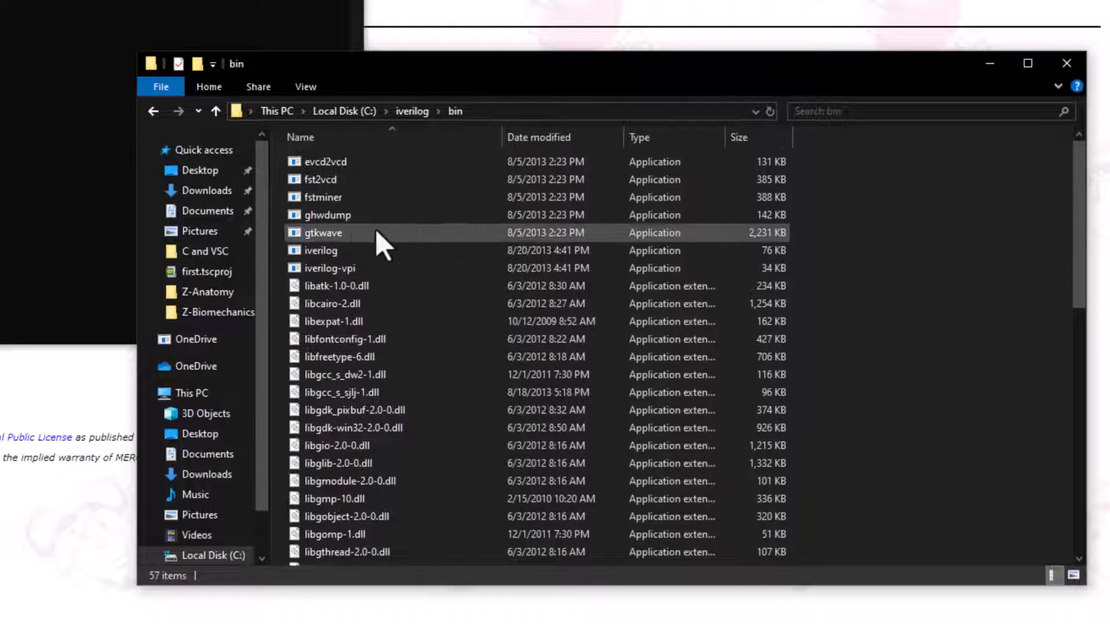
click(325, 250)
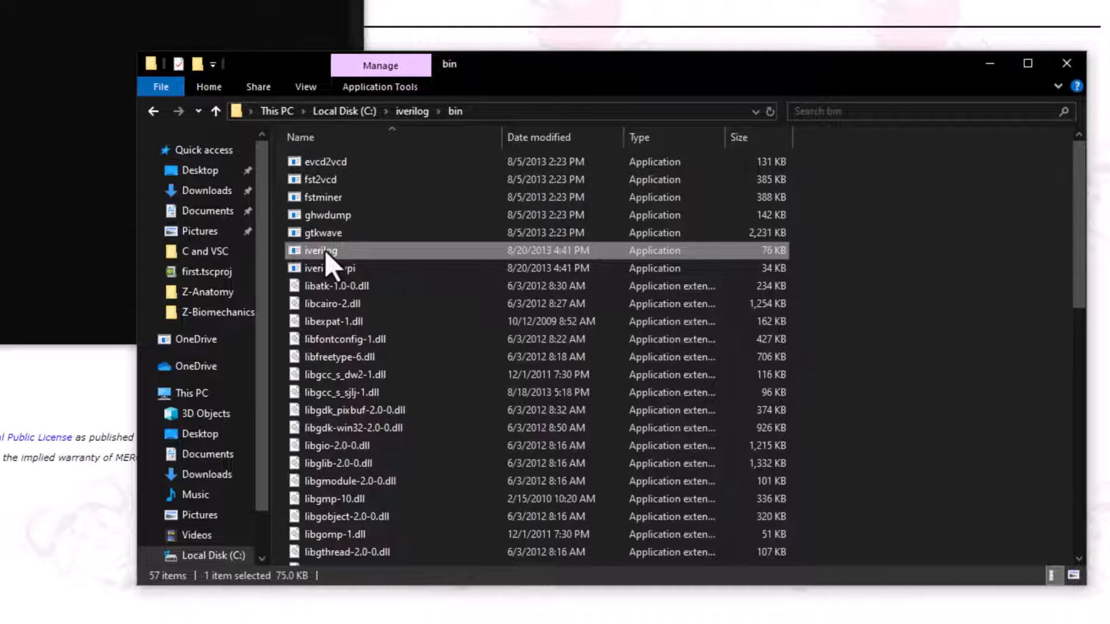
click(499, 110)
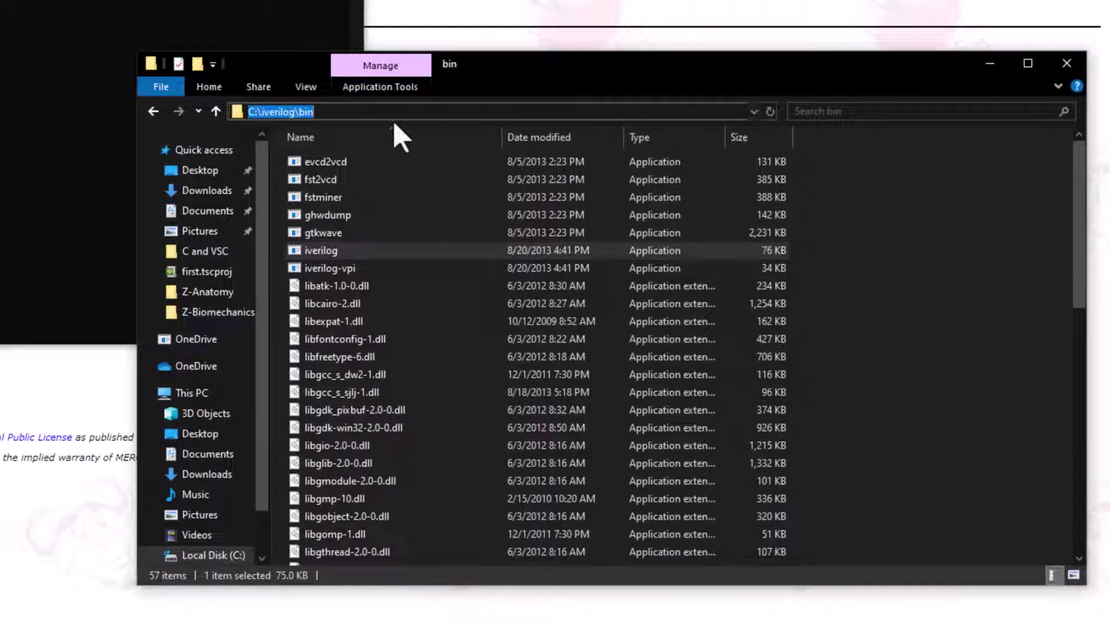
right_click(302, 111)
Copy the C:\iverilog\bin path and bring up the system Environment Variables settings
click(368, 167)
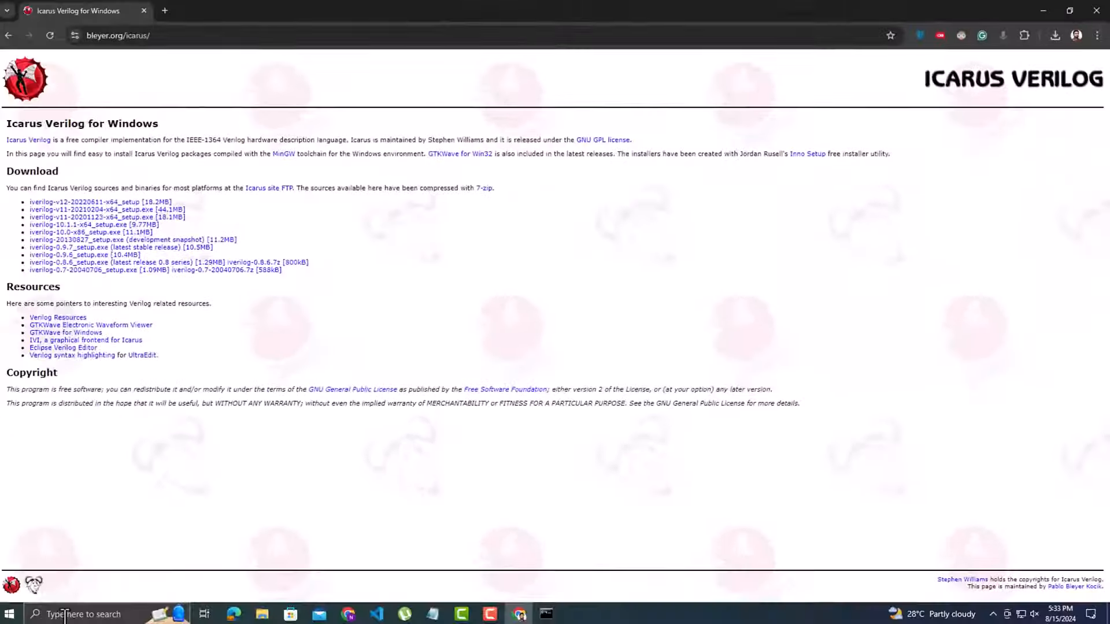
click(68, 613)
text(en)
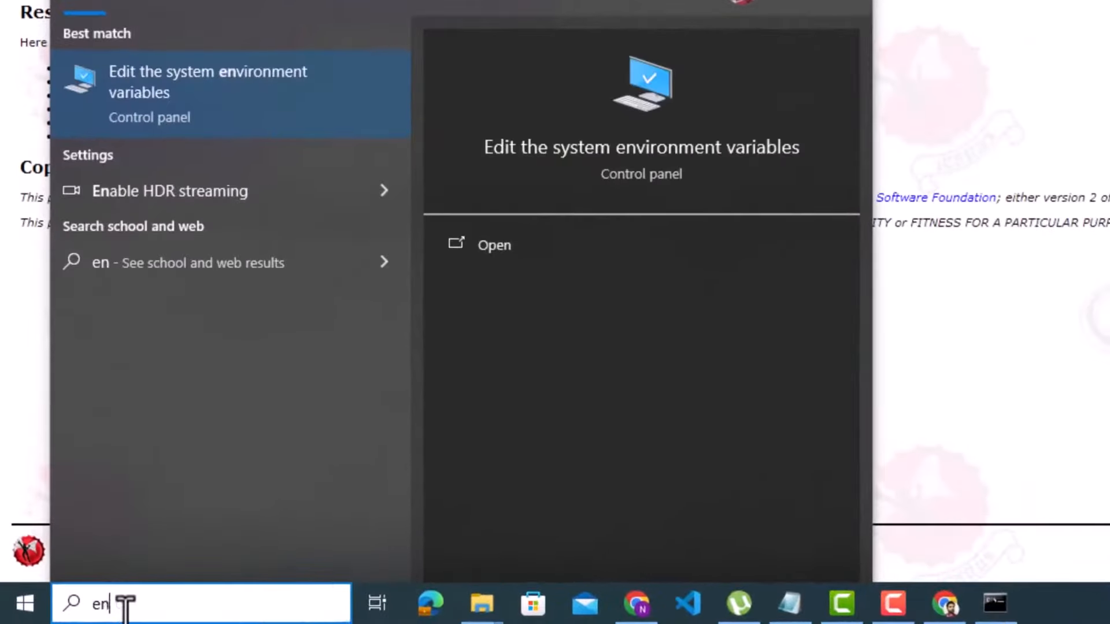
text(vir)
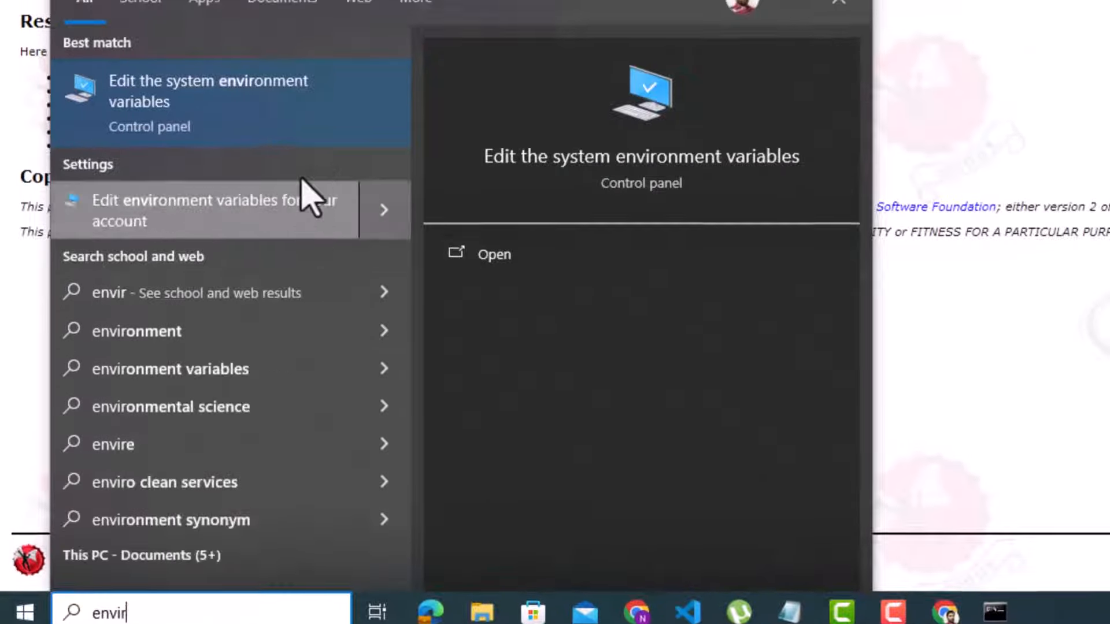
key(Return)
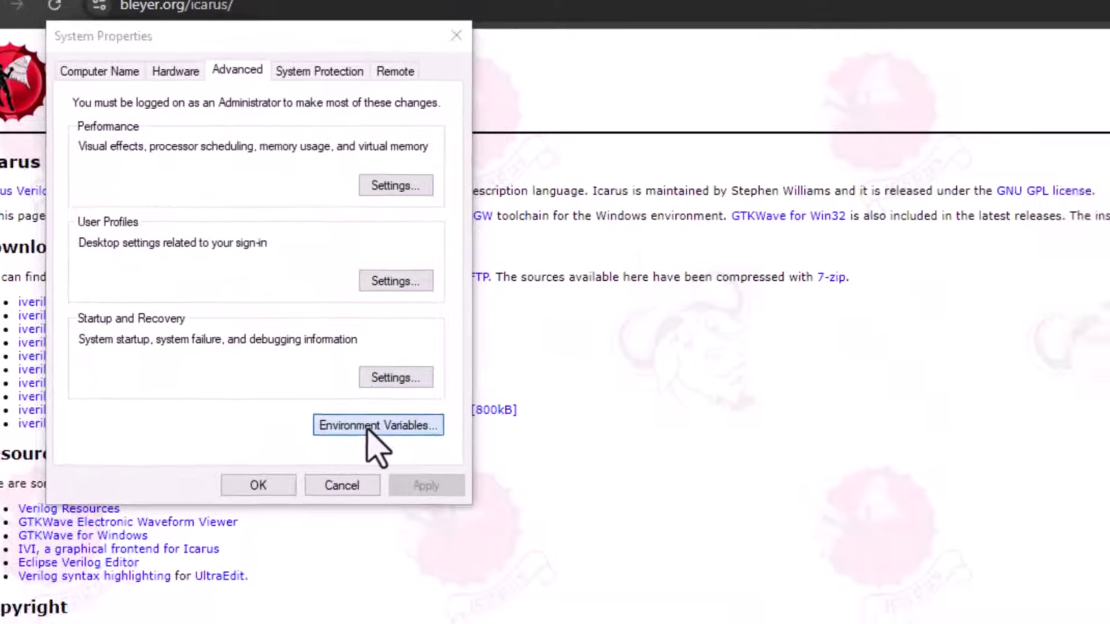
click(367, 426)
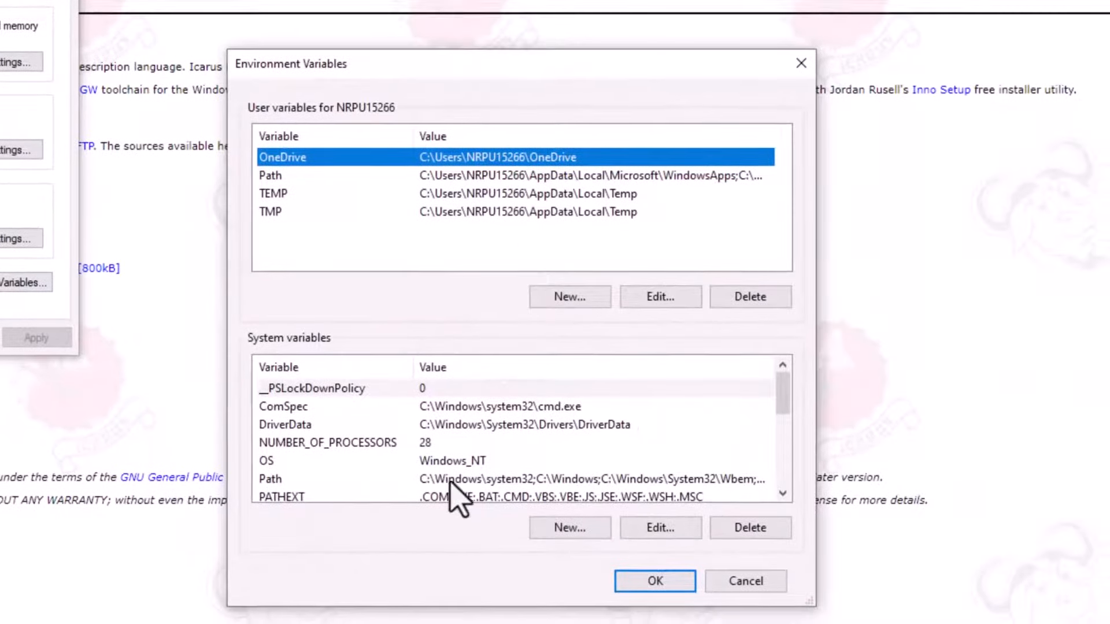
Add C:\iverilog\bin as a new entry in the system Path variable and confirm the changes
click(452, 481)
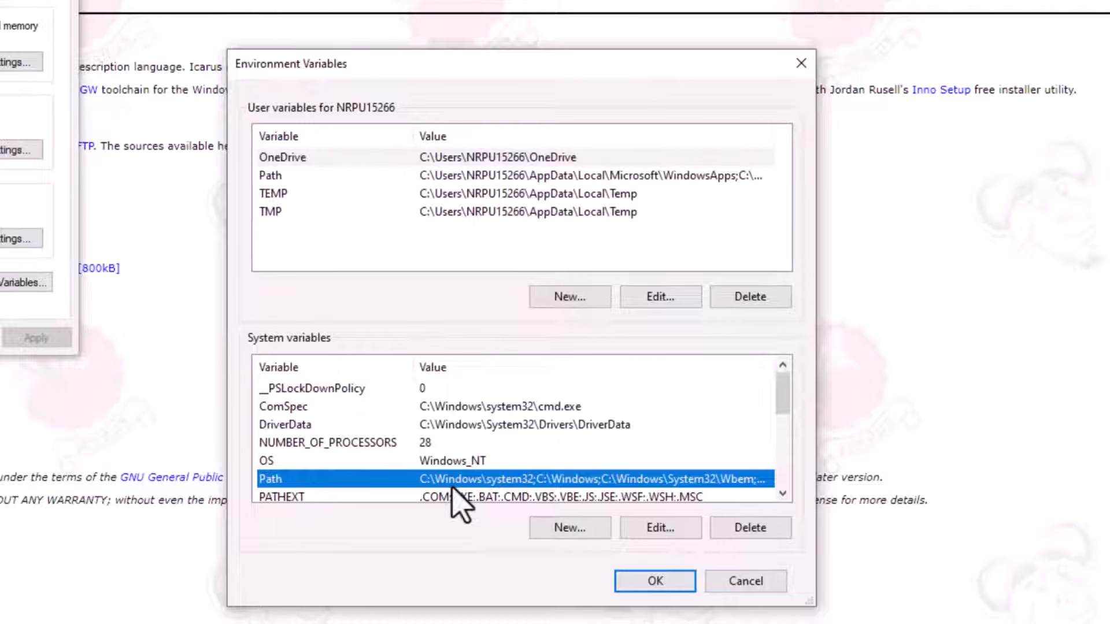
double_click(455, 479)
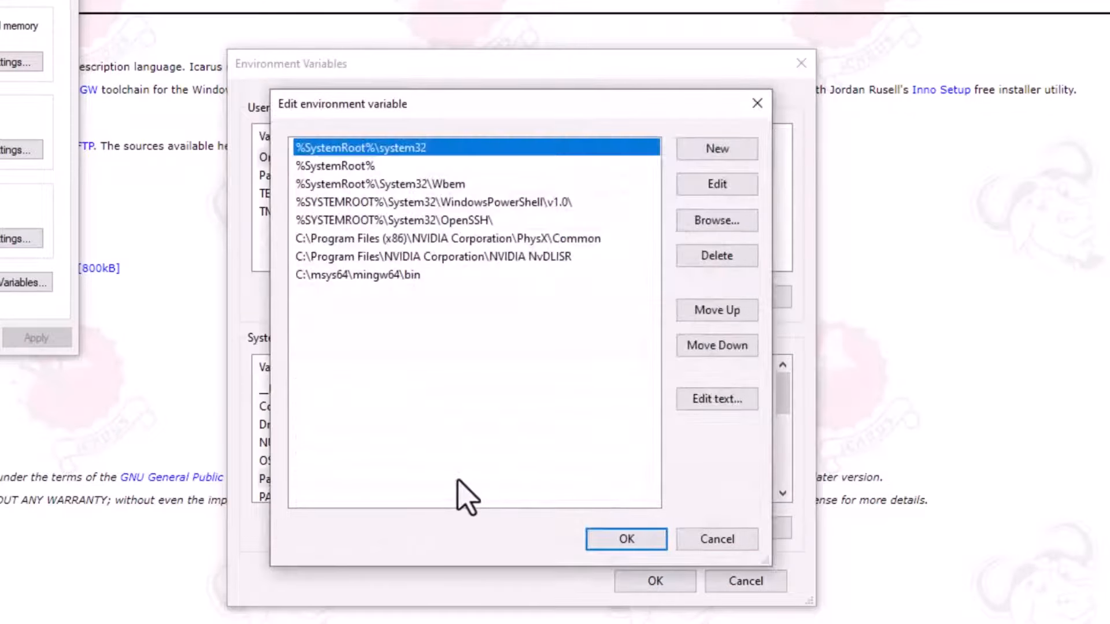
click(718, 148)
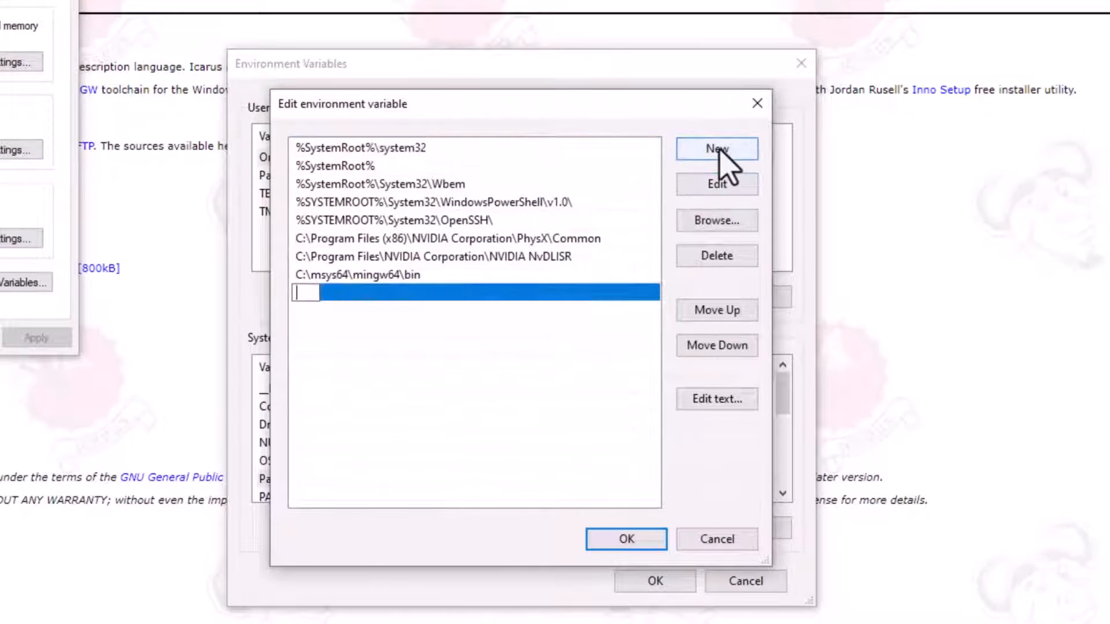
text(C:\iverilog\bin)
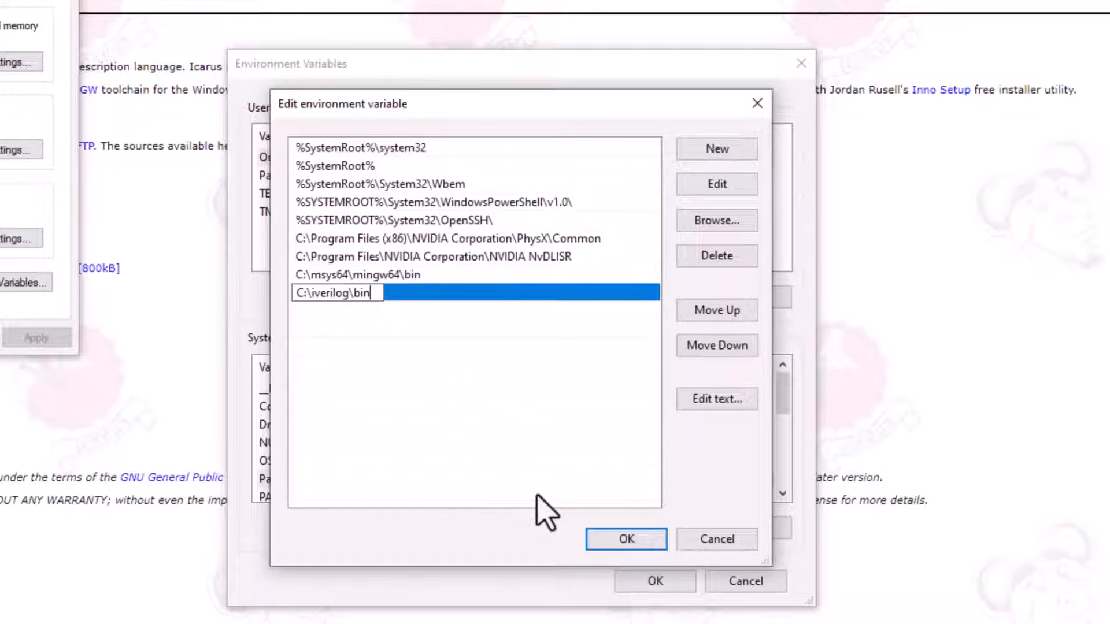
click(618, 540)
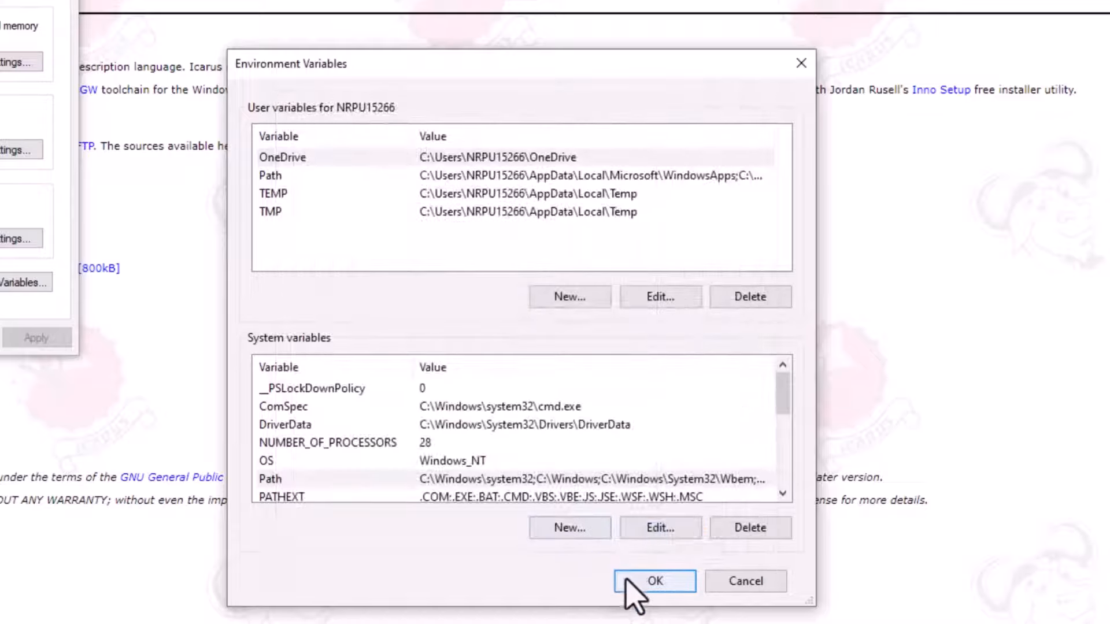
click(652, 580)
Close System Properties and run iverilog in a fresh Command Prompt to confirm it is found
click(169, 311)
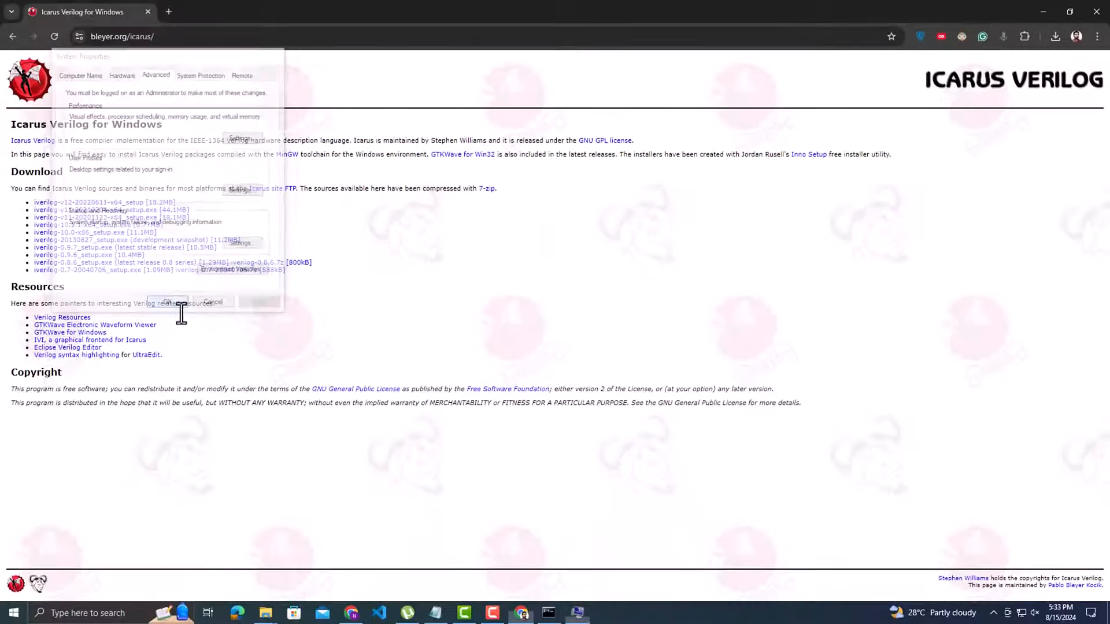
click(104, 613)
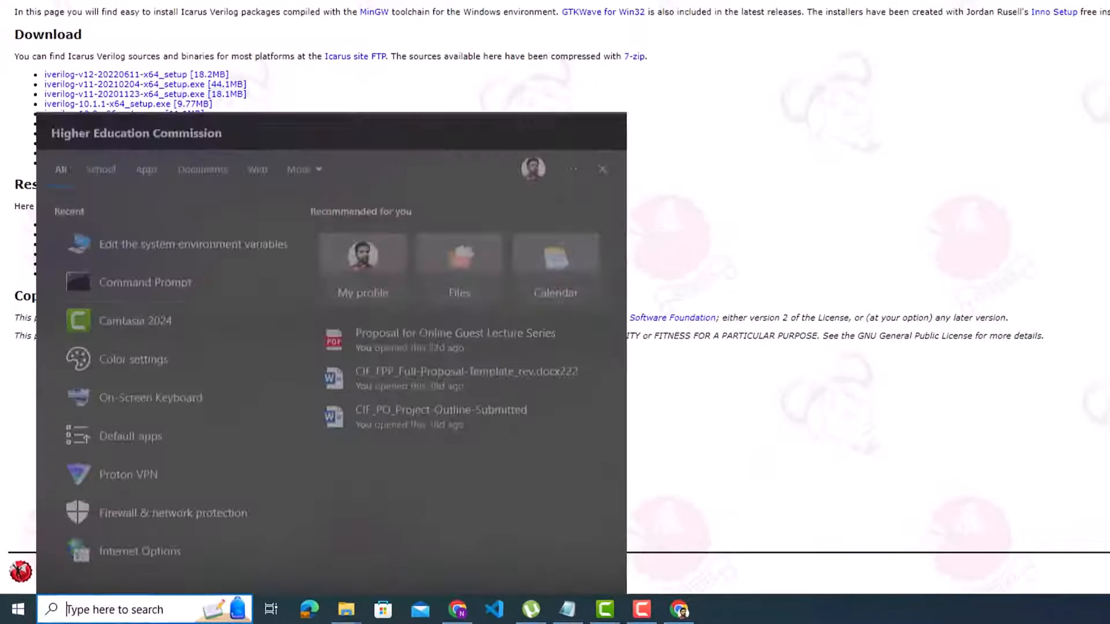
text(cm)
key(Return)
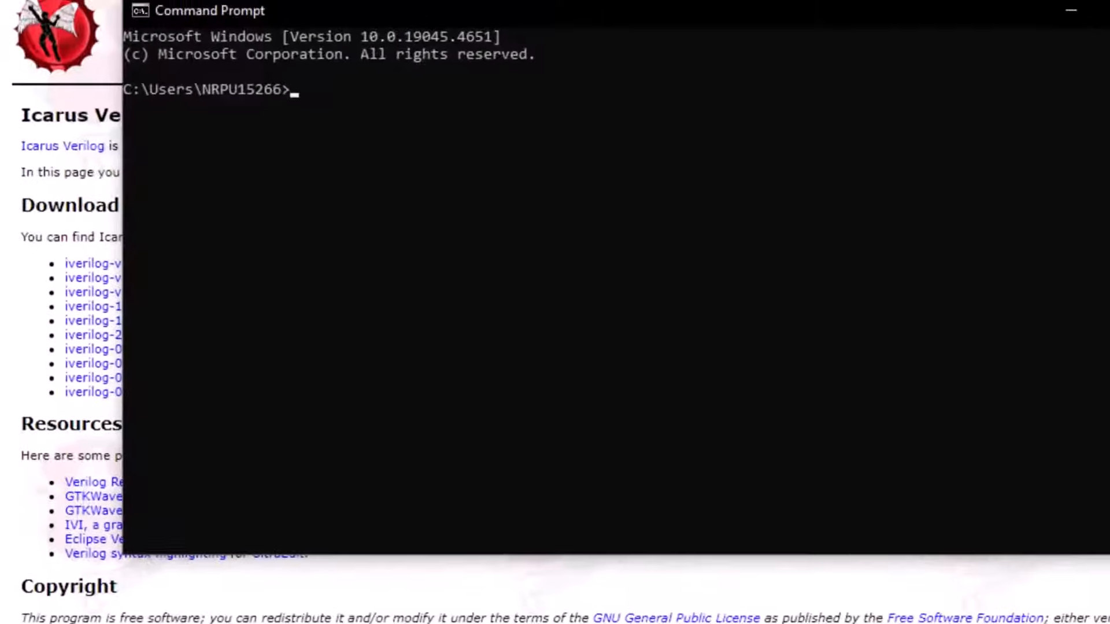
text(iverilog)
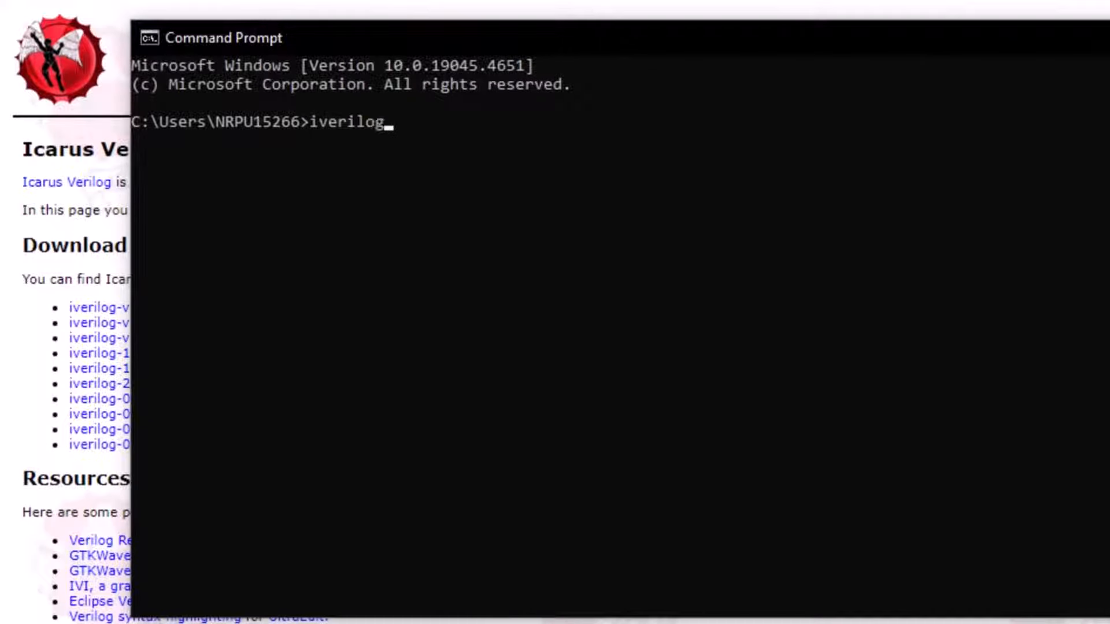
key(Return)
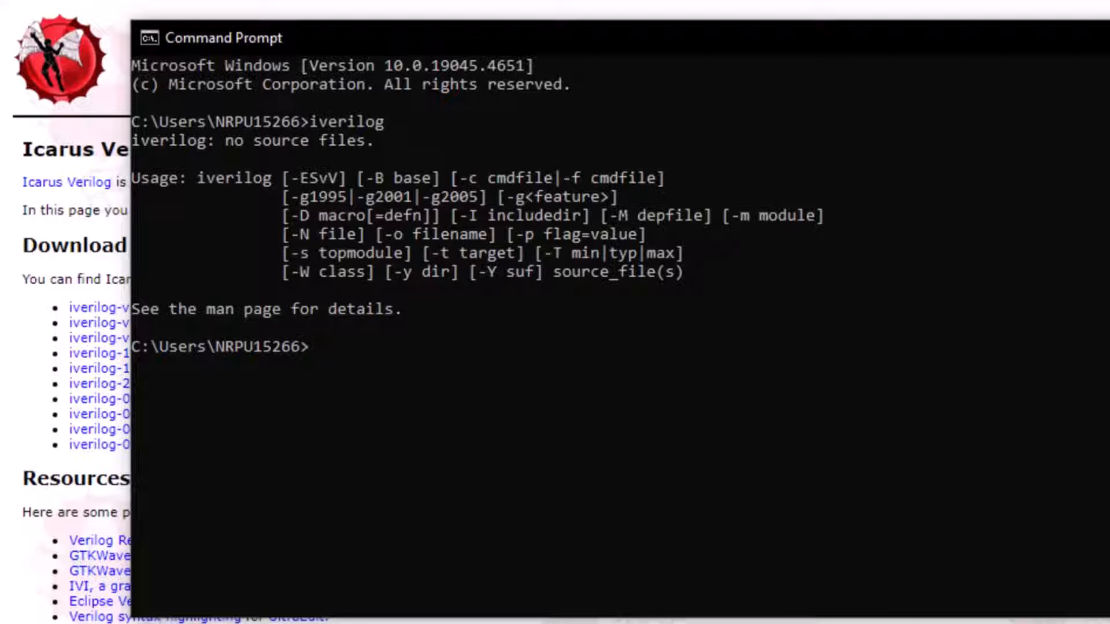
text(iverilog -V)
Run iverilog -V and highlight the reported Icarus Verilog version 0.9.7 line
key(Return)
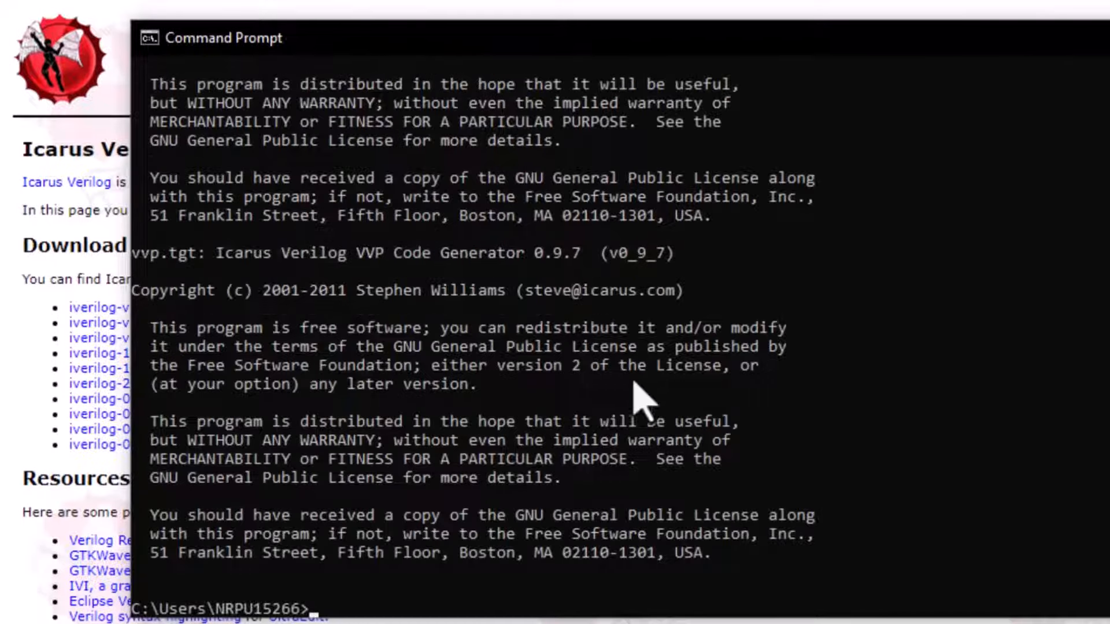
scroll(545, 396, up, 2)
scroll(539, 403, up, 8)
scroll(541, 403, up, 5)
scroll(541, 403, up, 2)
drag(404, 216, 133, 222)
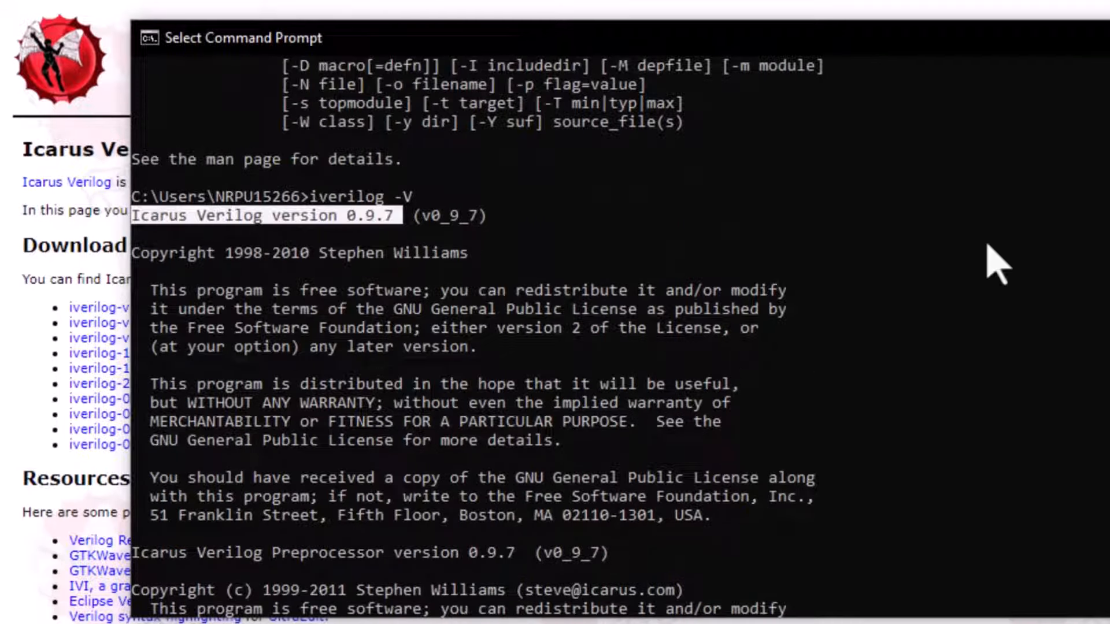
click(987, 245)
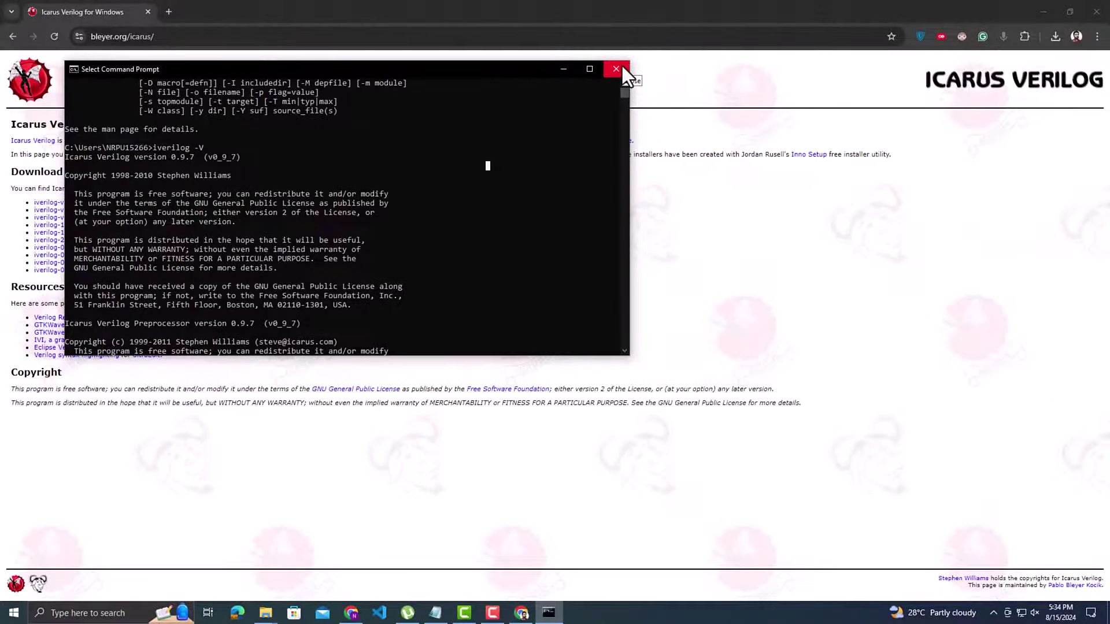
Close the Command Prompt and search the Start menu for msys
click(618, 70)
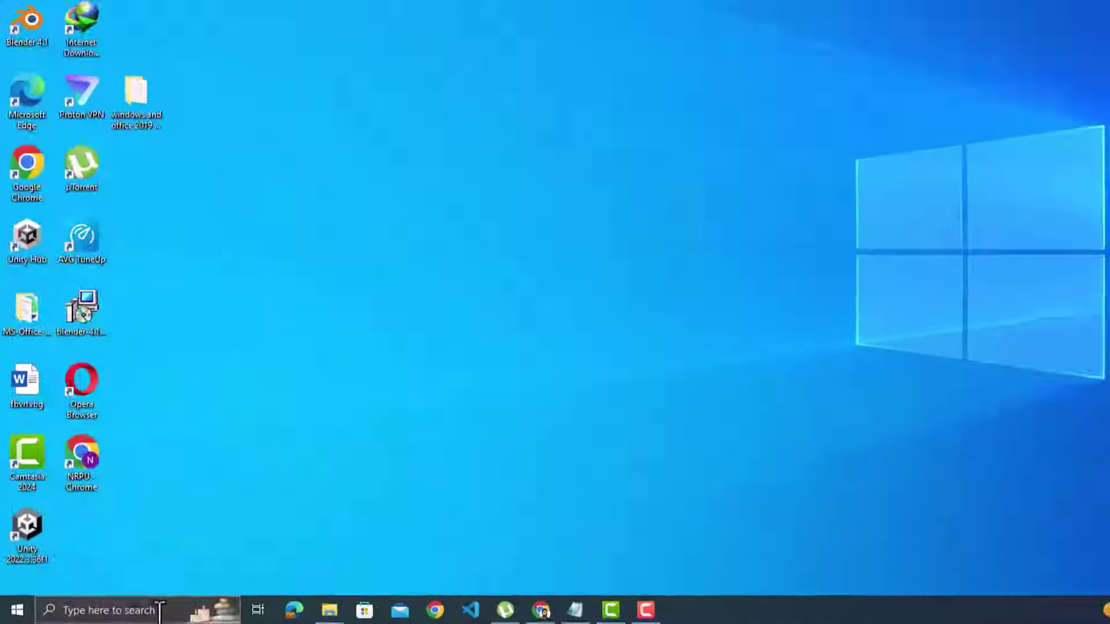
click(128, 614)
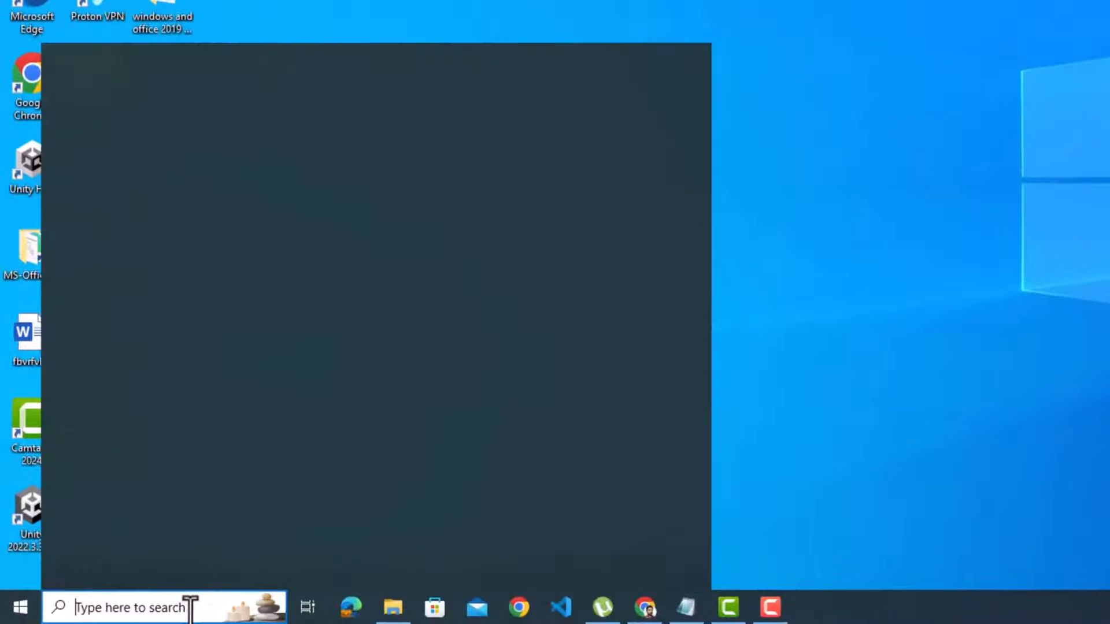
text(msys)
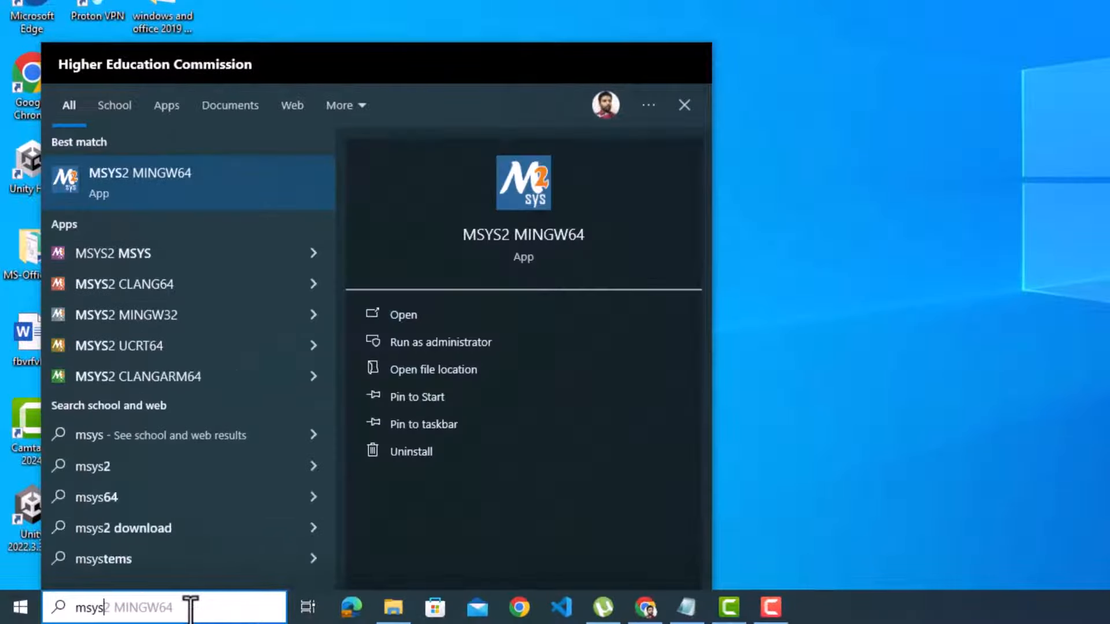
Launch MSYS2 MINGW64 and run pacman -Syu, confirming the full system upgrade
click(198, 180)
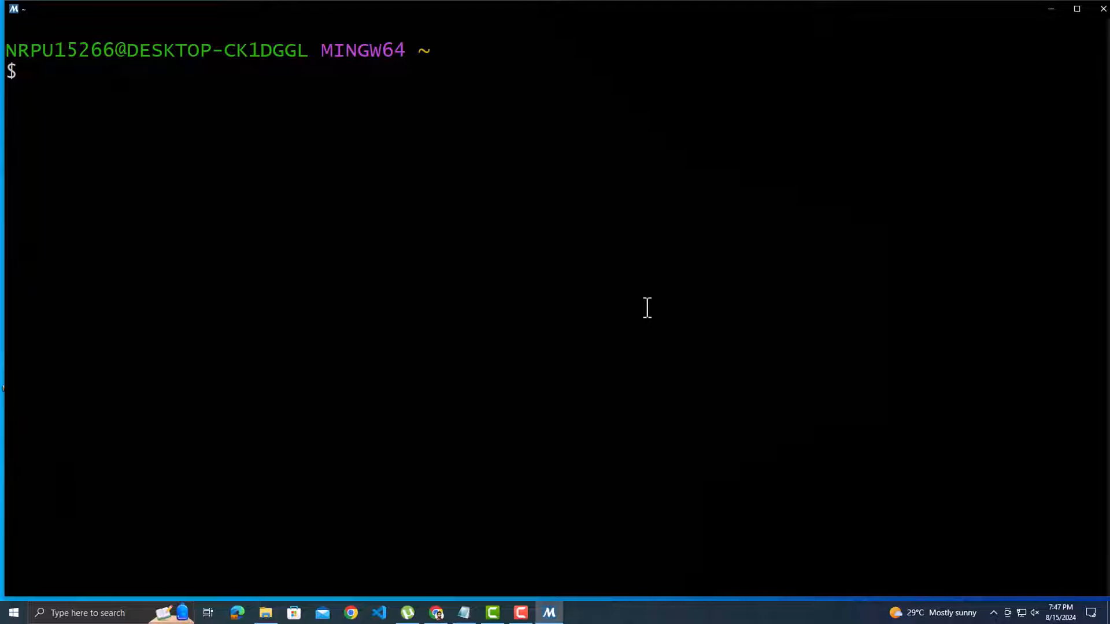
text(pacman )
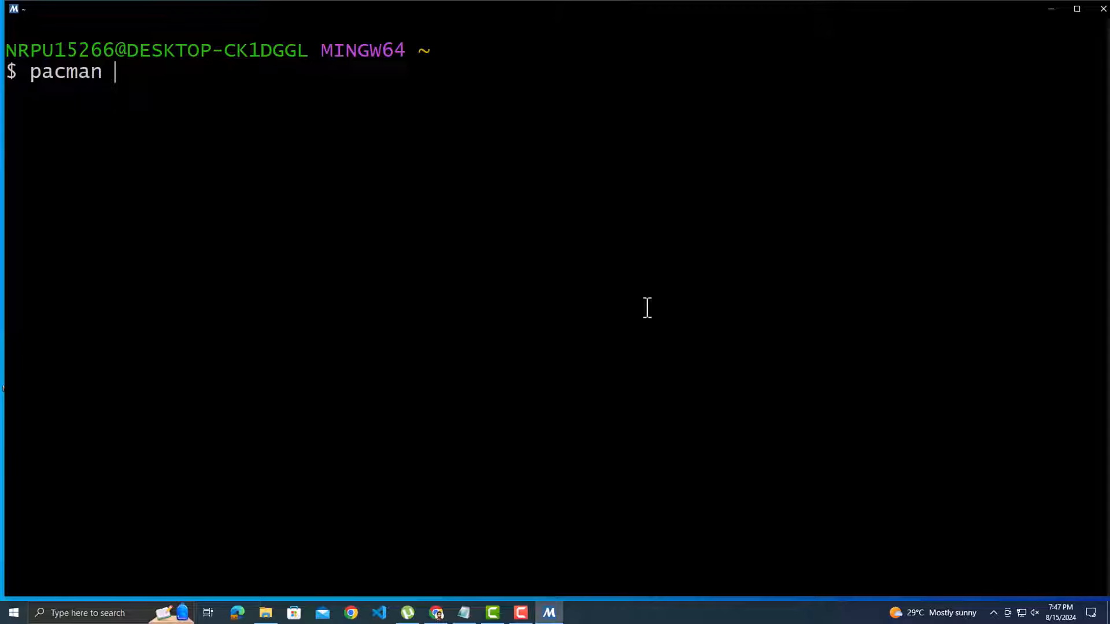
text(-S)
text(yu)
key(Return)
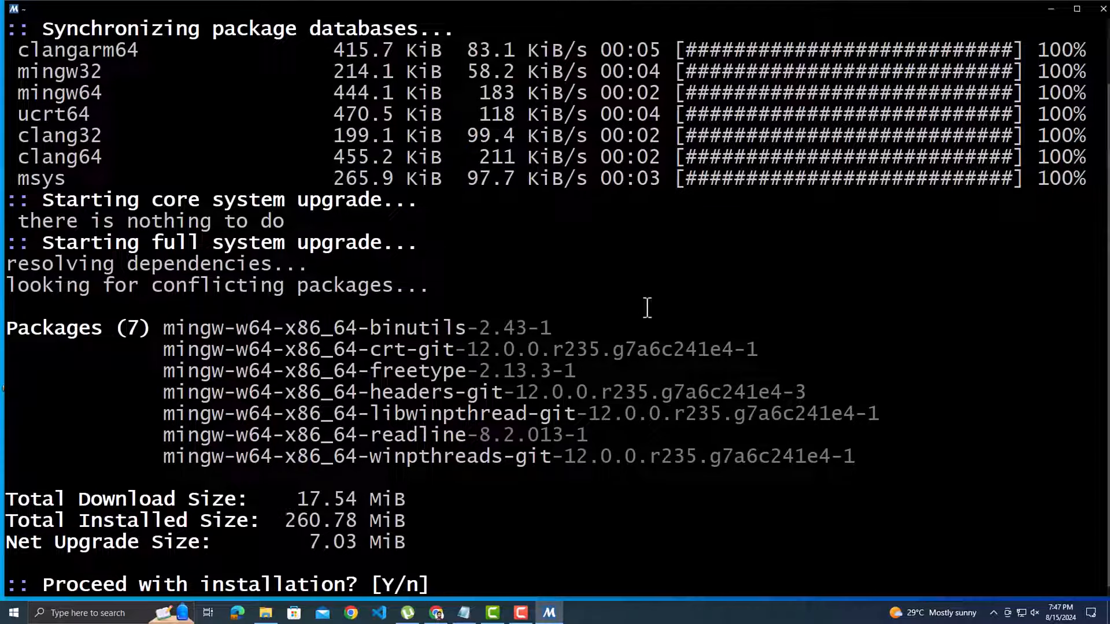
text(y)
key(Return)
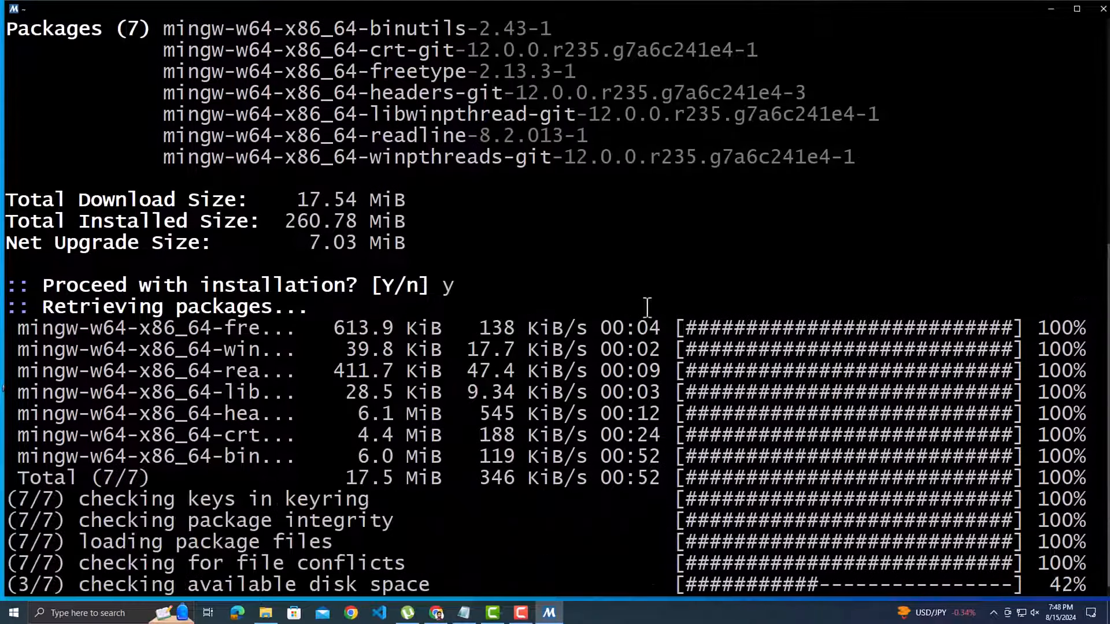
key(Return)
key(Return)
key(Return)
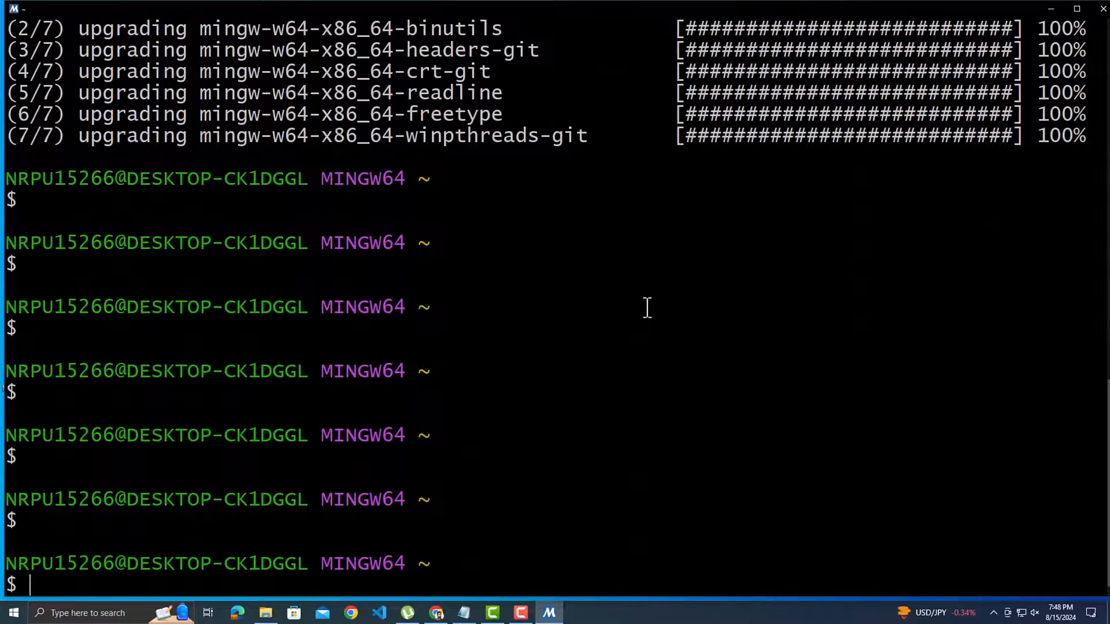
Copy the pacman -S mingw-w64-x86_64-iverilog line from Notepad and paste it at the prompt
click(464, 613)
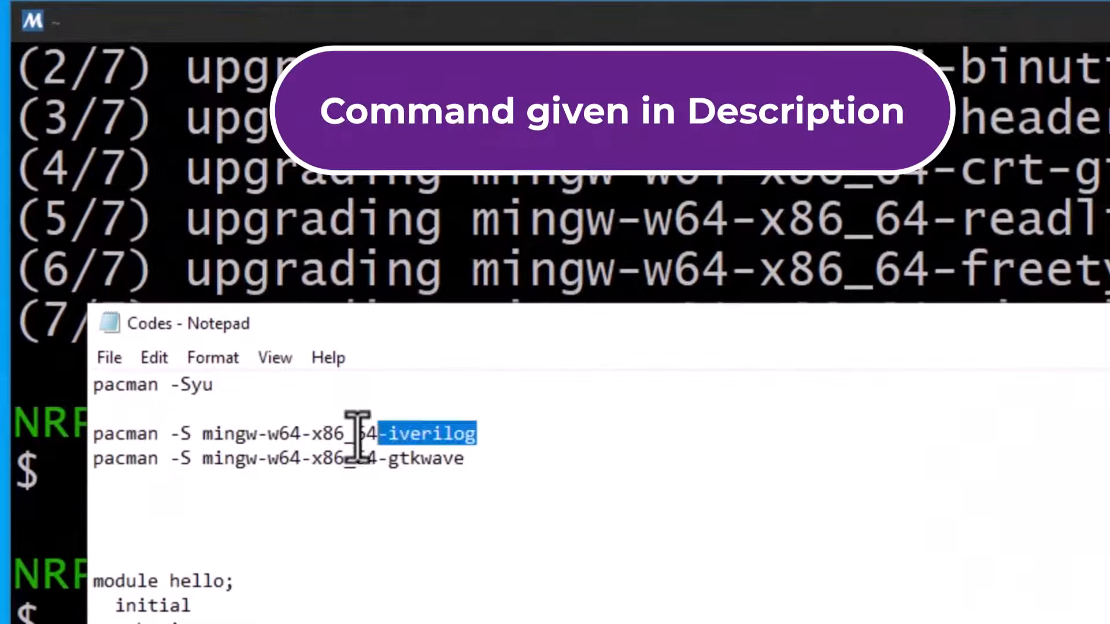
drag(476, 434, 94, 434)
right_click(161, 409)
click(204, 463)
click(278, 589)
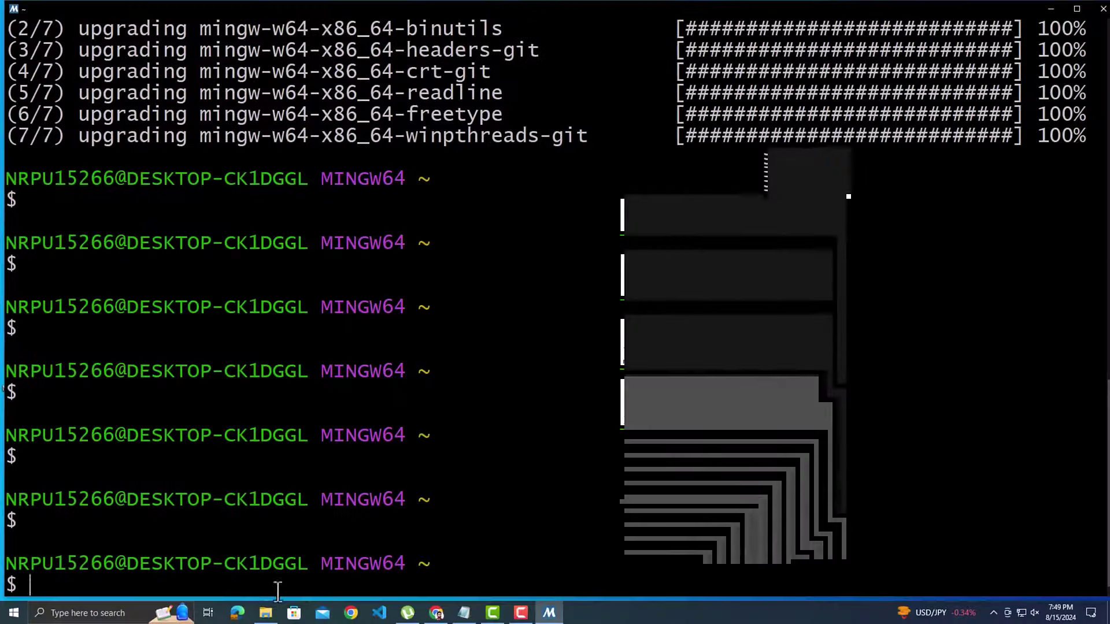
right_click(278, 590)
click(322, 439)
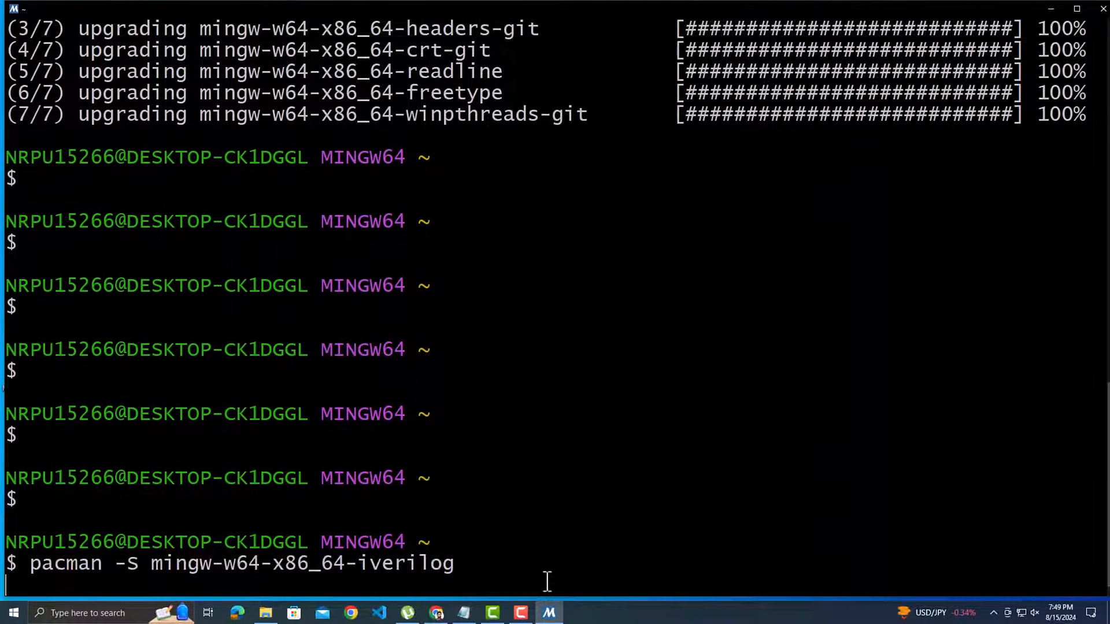
Run the pasted iverilog install command and confirm the package installation
key(Return)
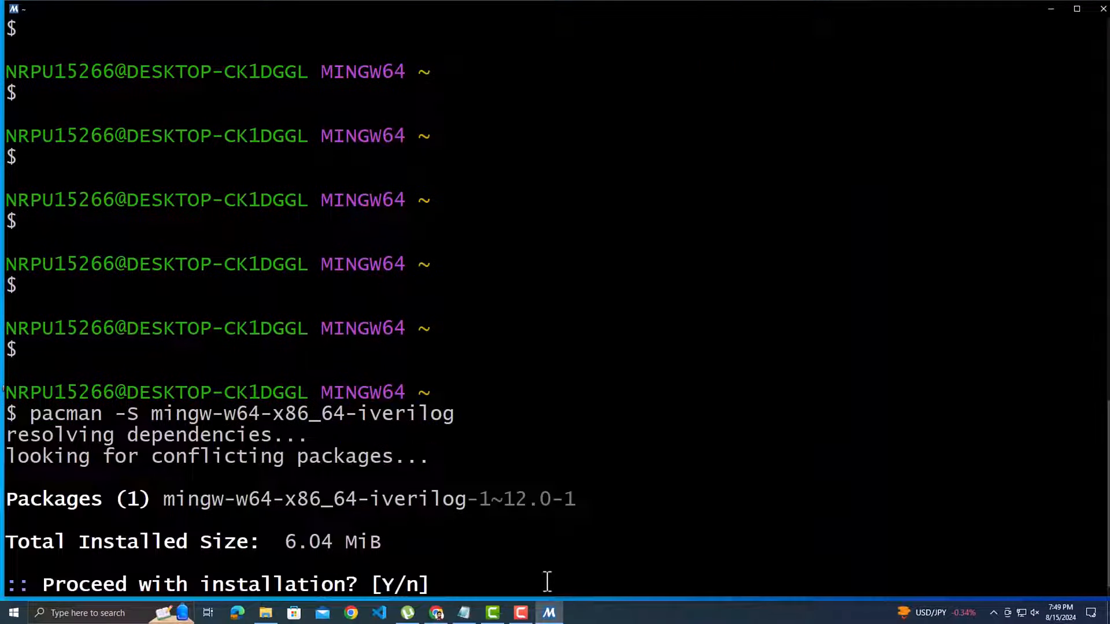
text(y)
key(Return)
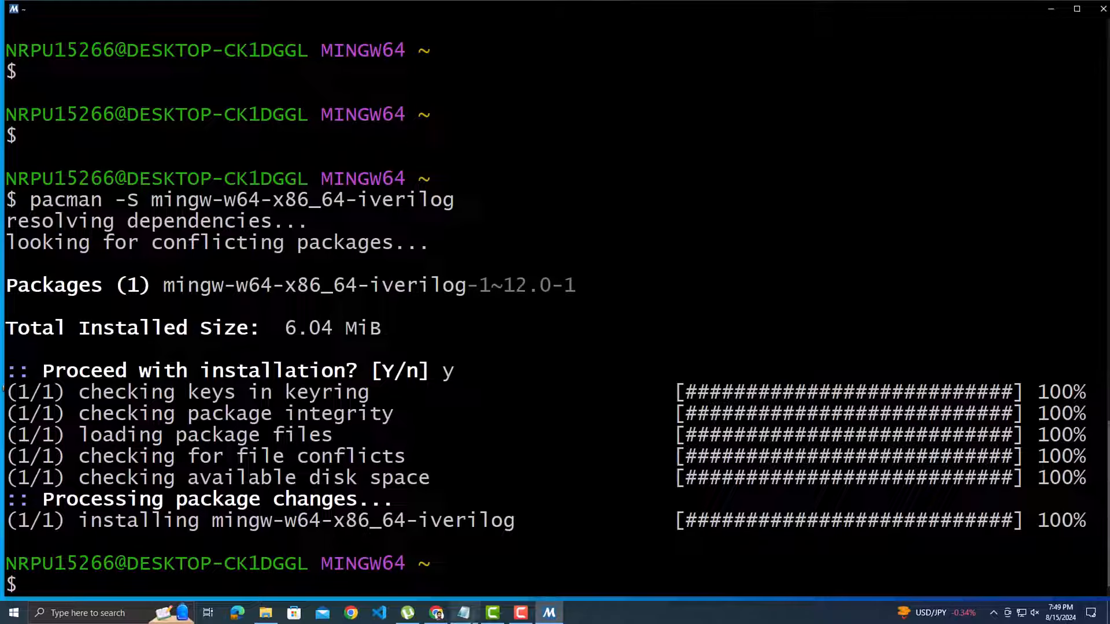
Copy the gtkwave install line from Notepad, run it and confirm installing the package
click(463, 613)
drag(329, 322, 136, 328)
right_click(125, 501)
click(198, 592)
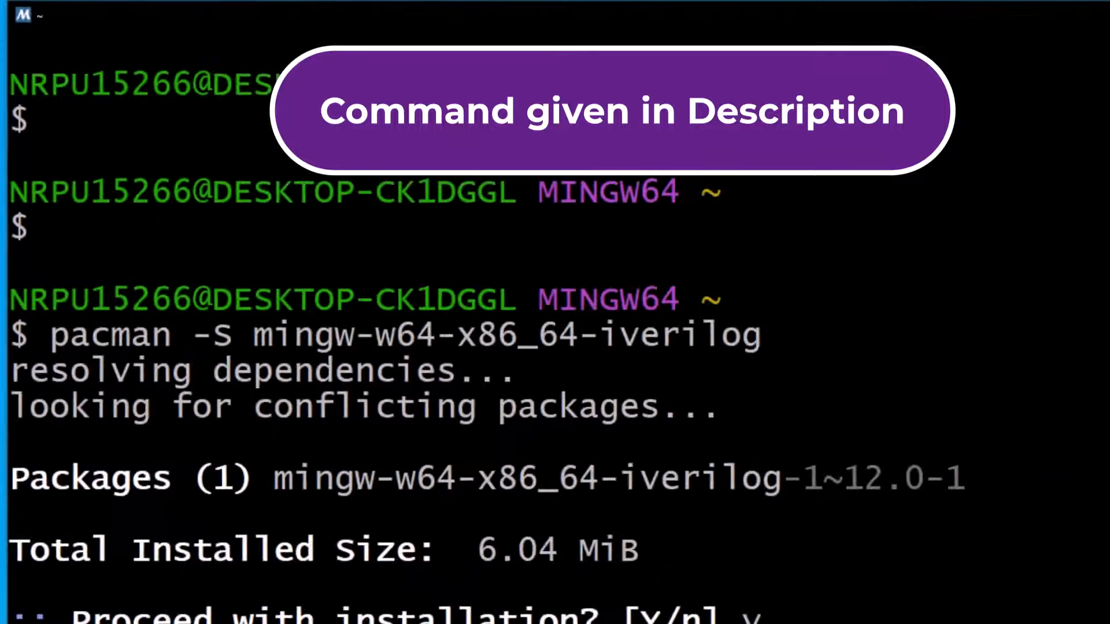
key(shift+Insert)
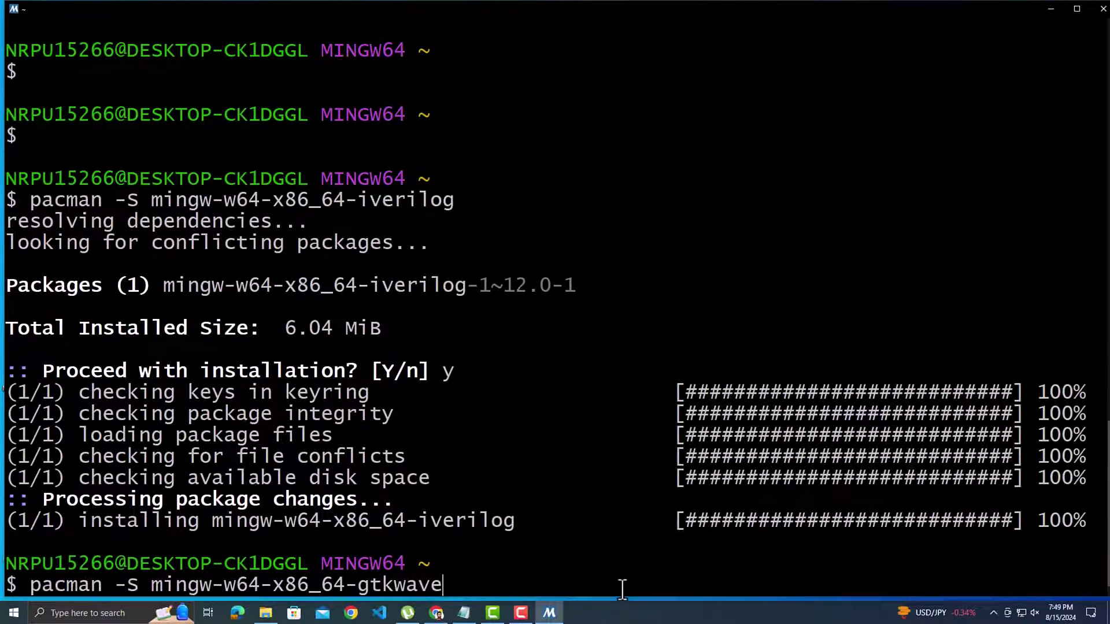
key(Return)
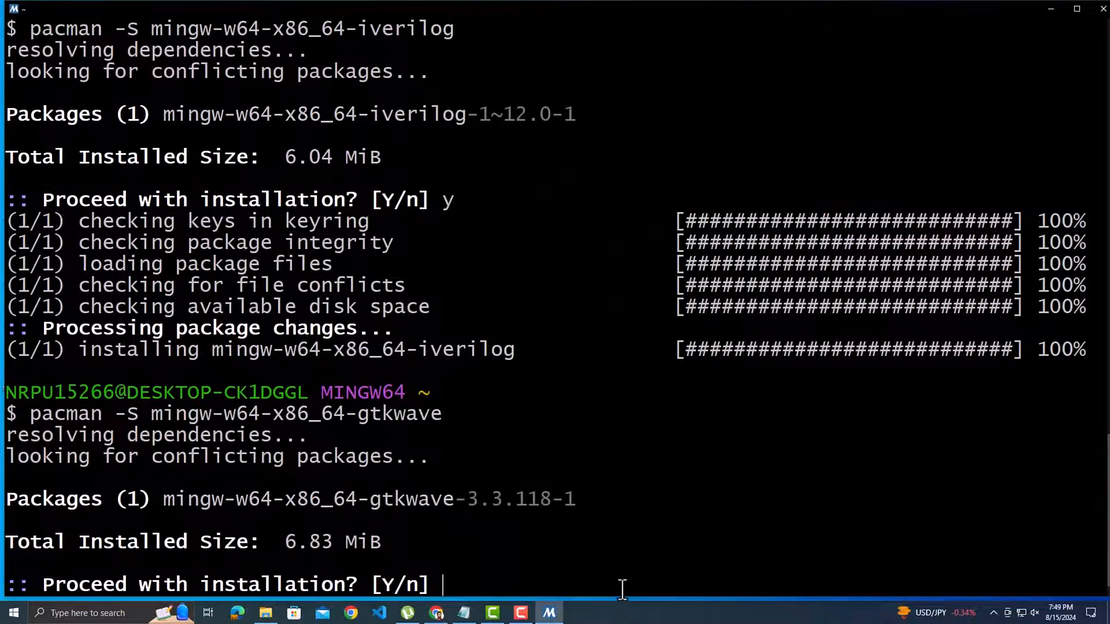
text(y)
key(Return)
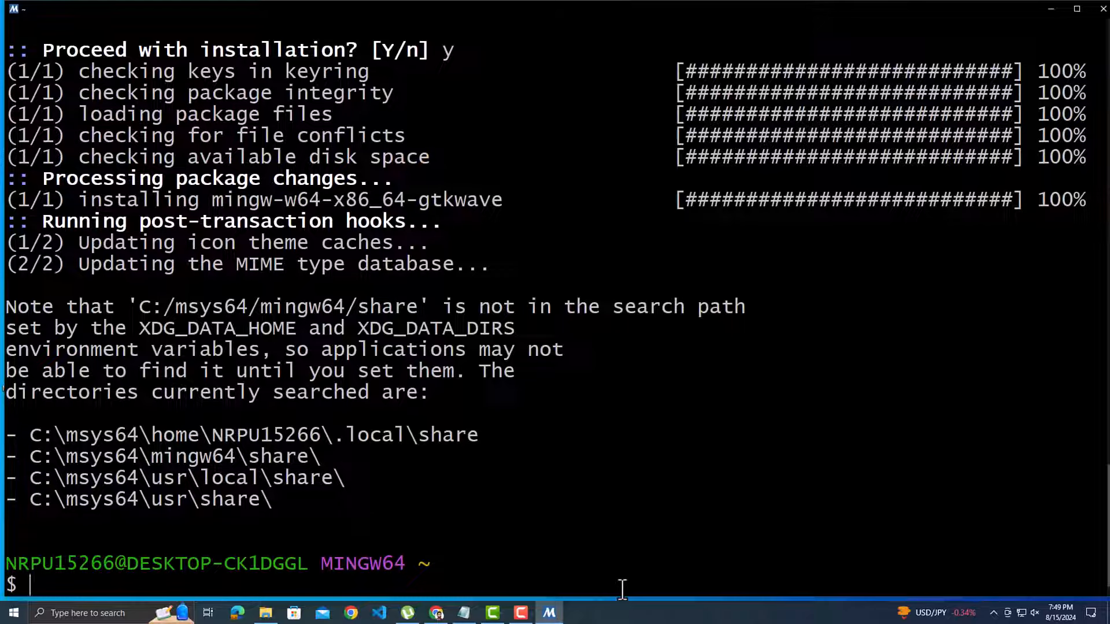
text(iverilog -V)
Run iverilog -V and highlight the Icarus Verilog version 12.0 (stable) line
key(Return)
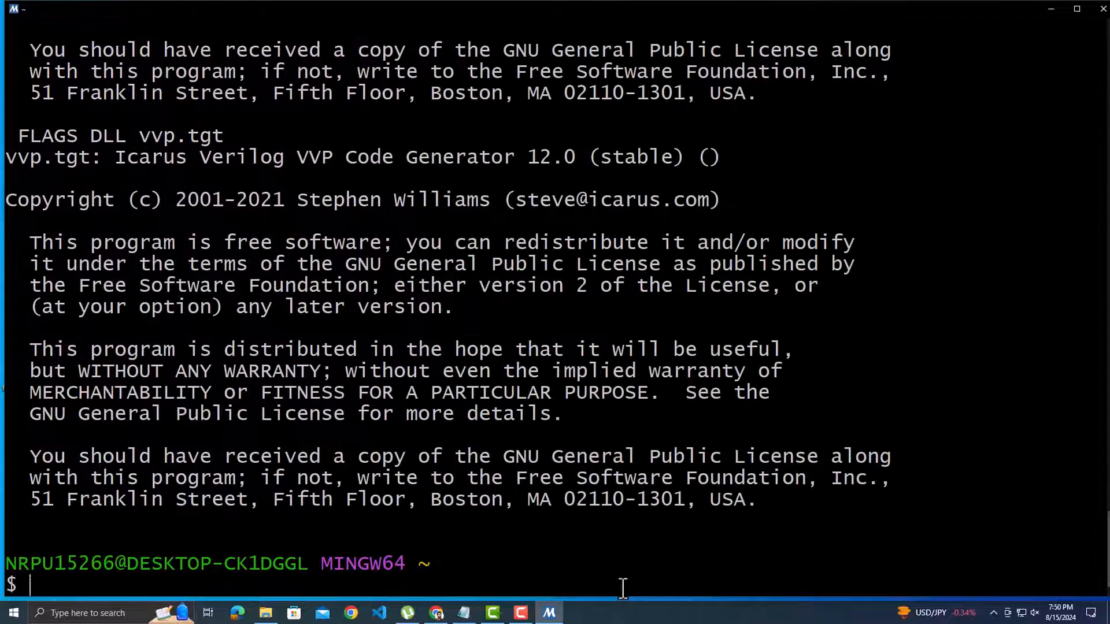
scroll(426, 248, up, 10)
scroll(428, 255, up, 10)
scroll(423, 286, up, 10)
drag(442, 328, 6, 328)
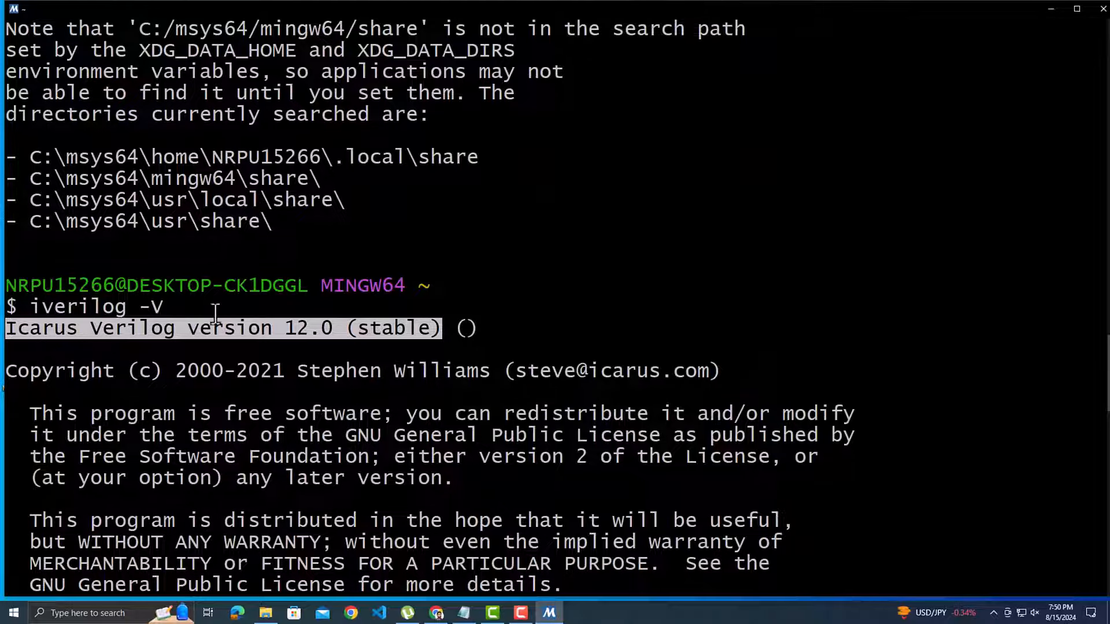
click(386, 417)
scroll(395, 415, down, 7)
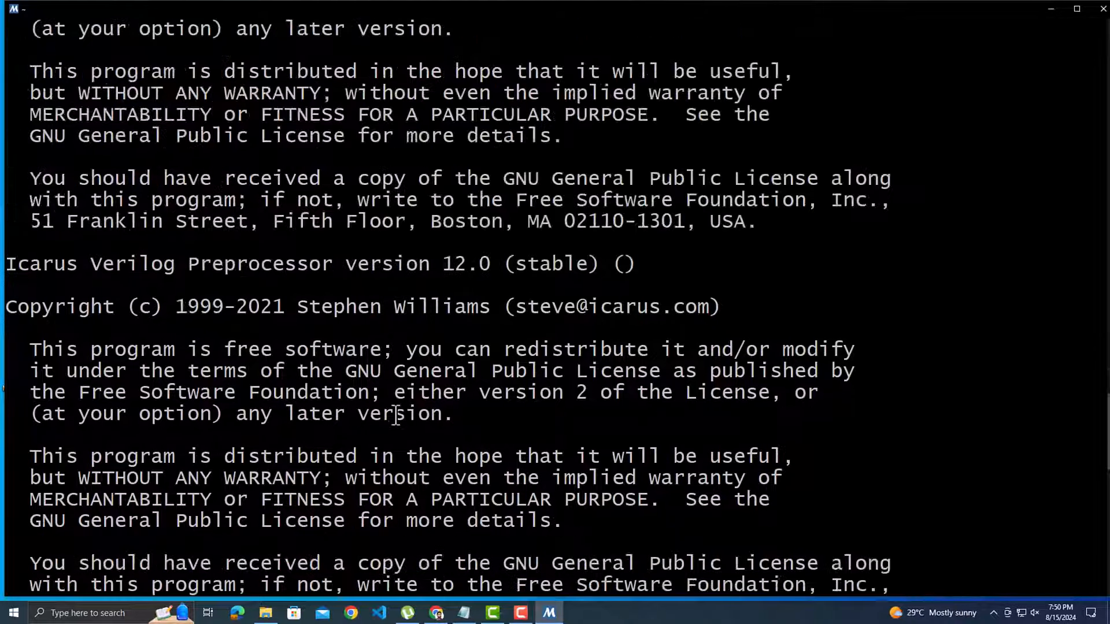
scroll(395, 415, down, 9)
scroll(394, 415, down, 5)
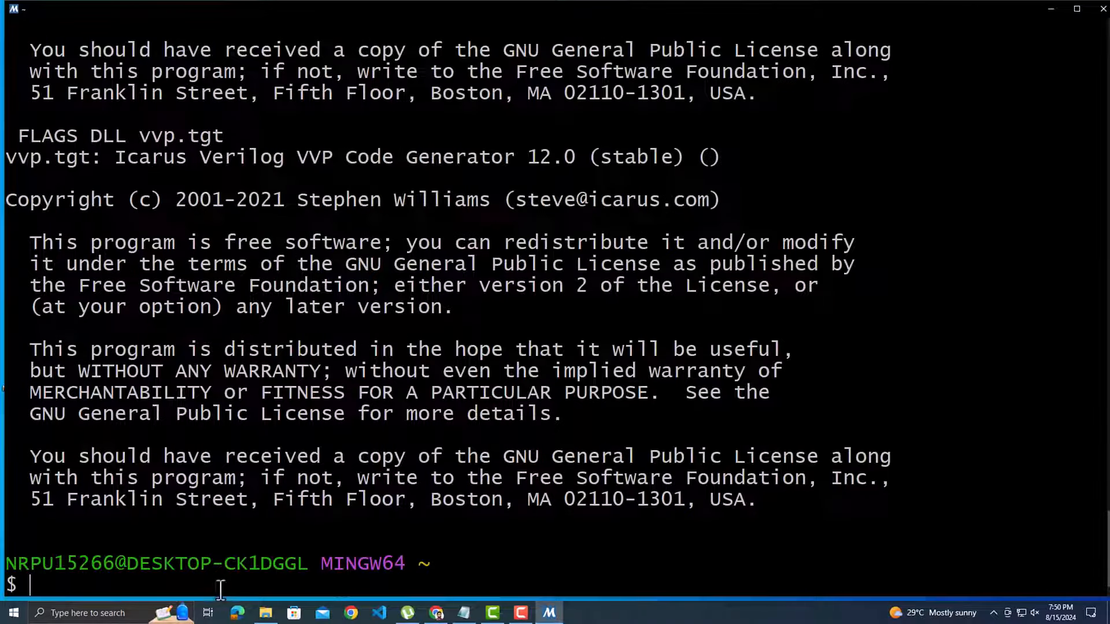
text(gtkwave)
Close the empty GTKWave window and show D:\VerilogCodes in File Explorer with its path editable
key(Return)
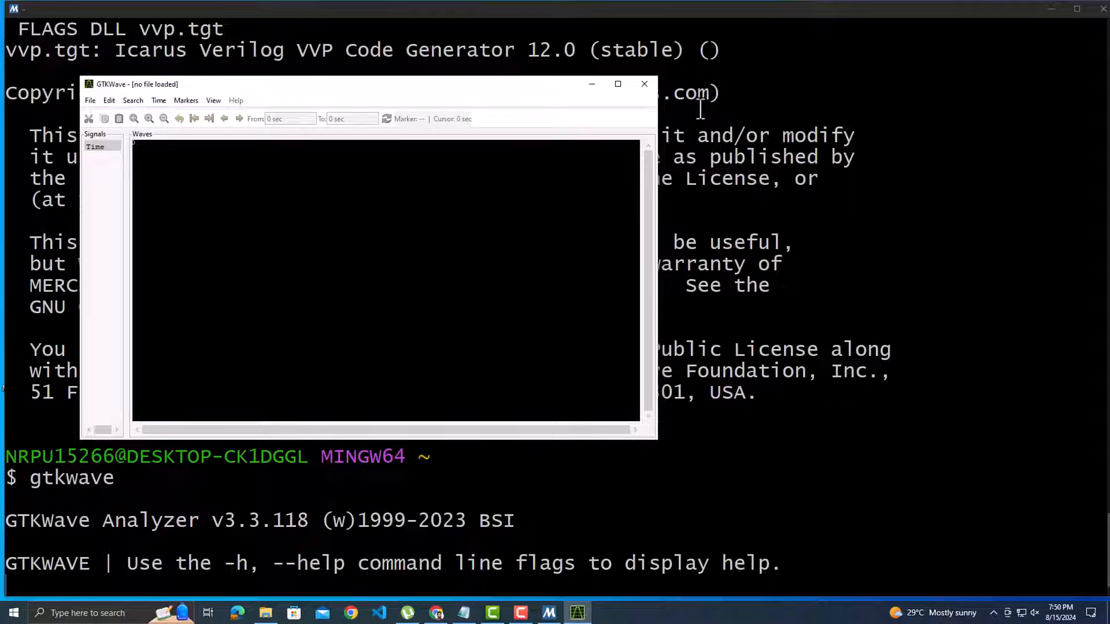
click(644, 83)
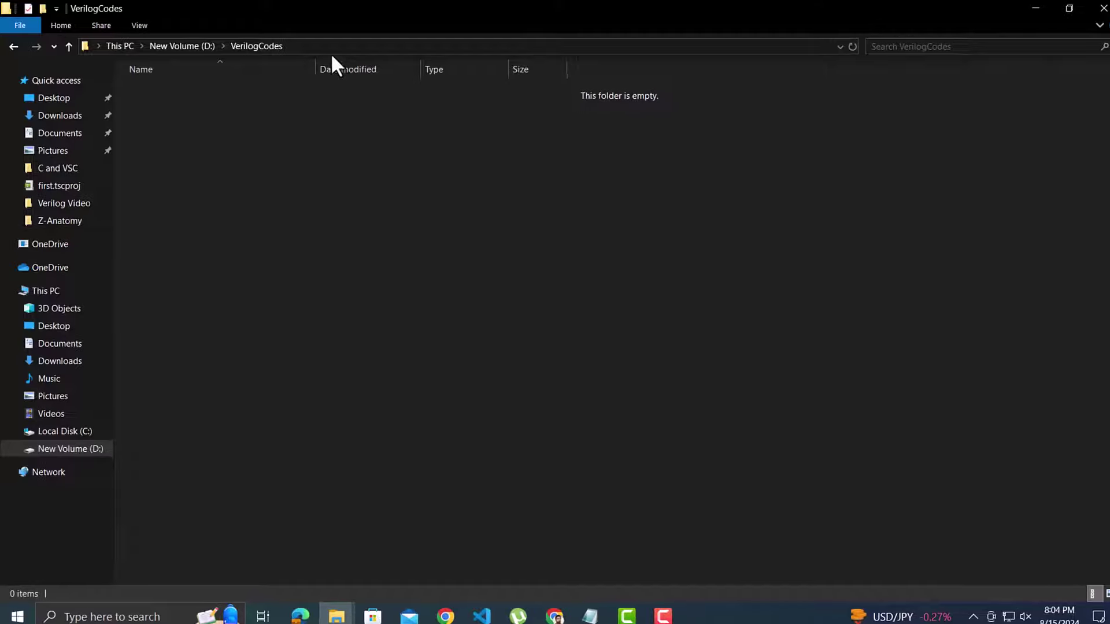
click(340, 48)
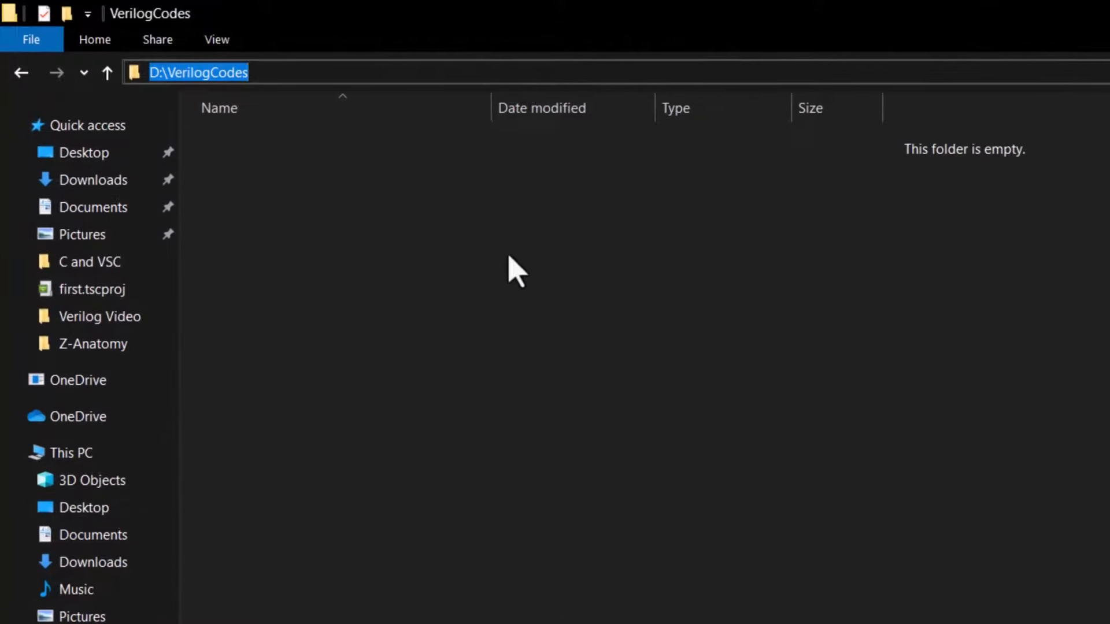
Create a new text document named test.v in VerilogCodes and reveal file name extensions
key(Escape)
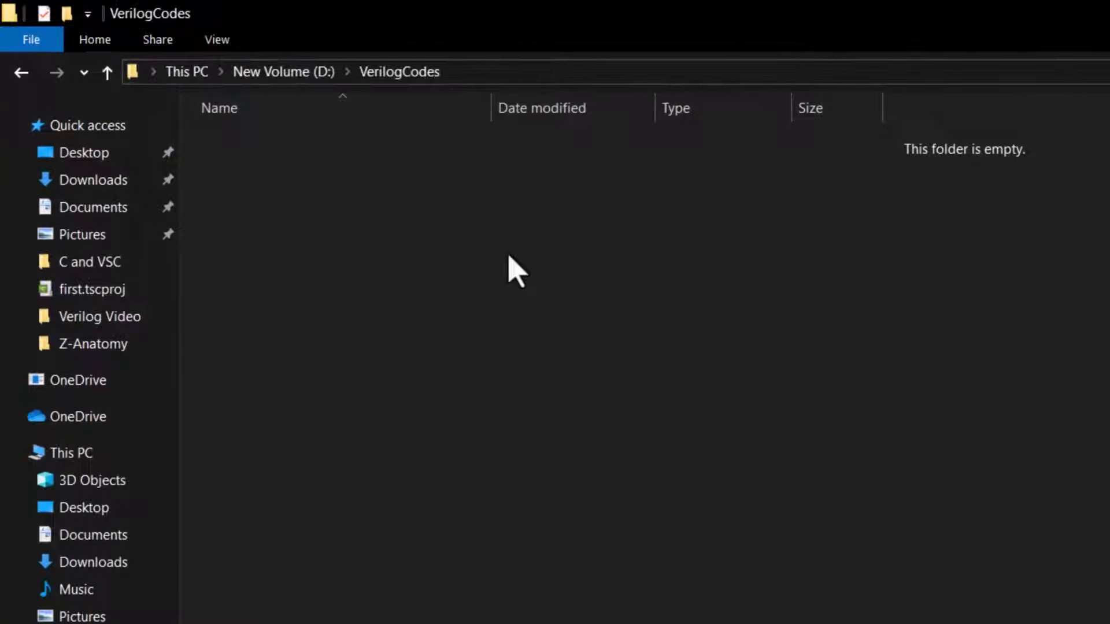
right_click(508, 258)
mouse_move(453, 380)
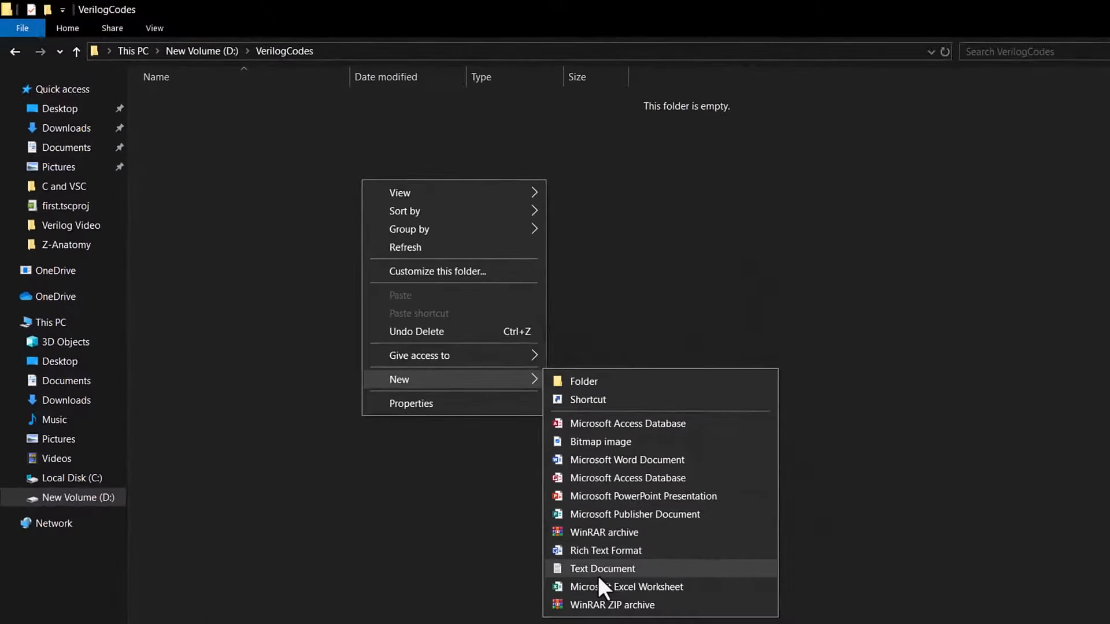
click(598, 573)
text(test.v)
key(Return)
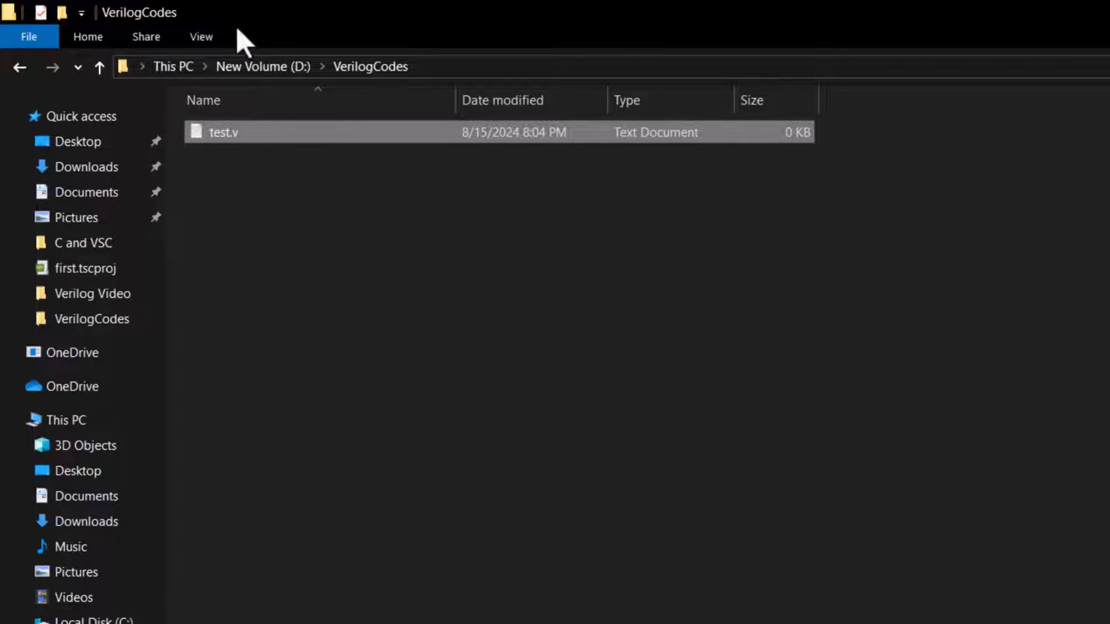
click(205, 36)
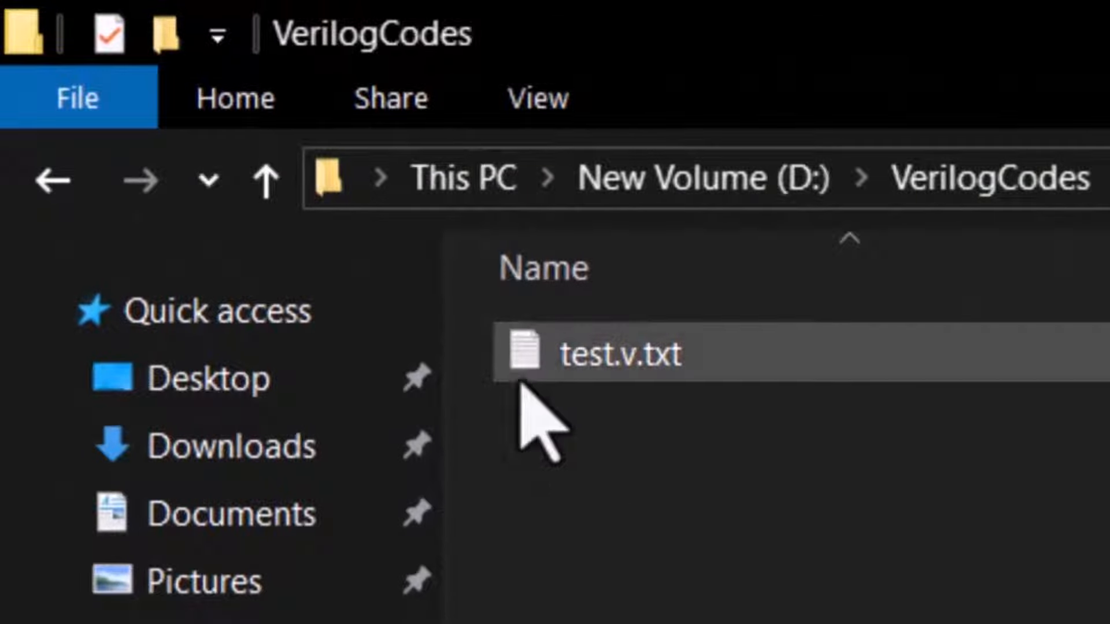
Rename test.v.txt to test.v, accepting the extension change so it becomes a V File
right_click(657, 360)
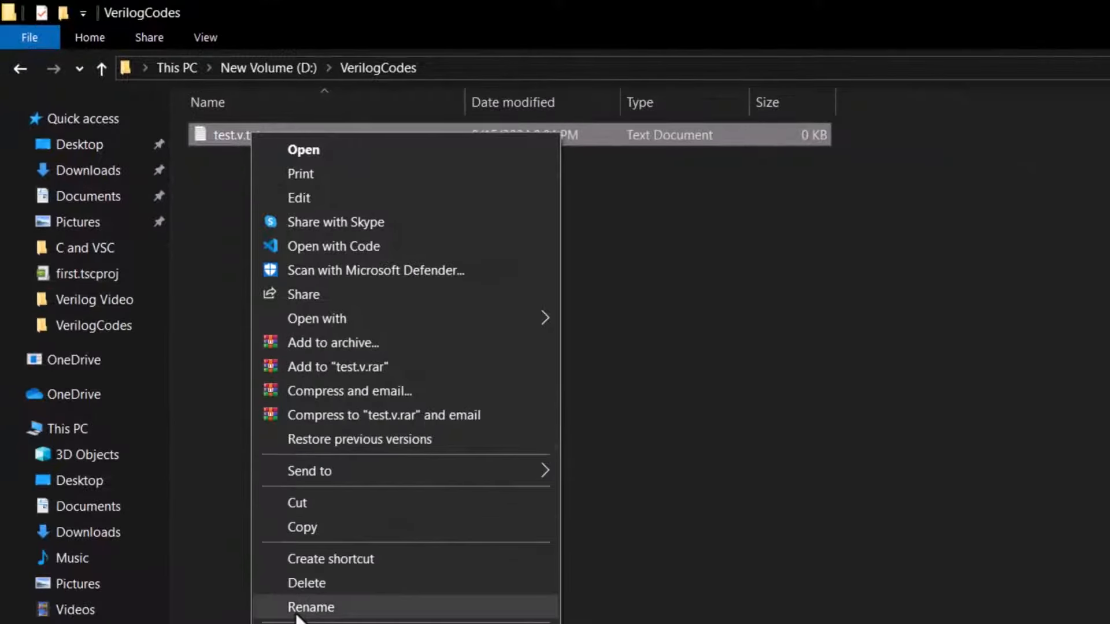
click(299, 610)
key(End)
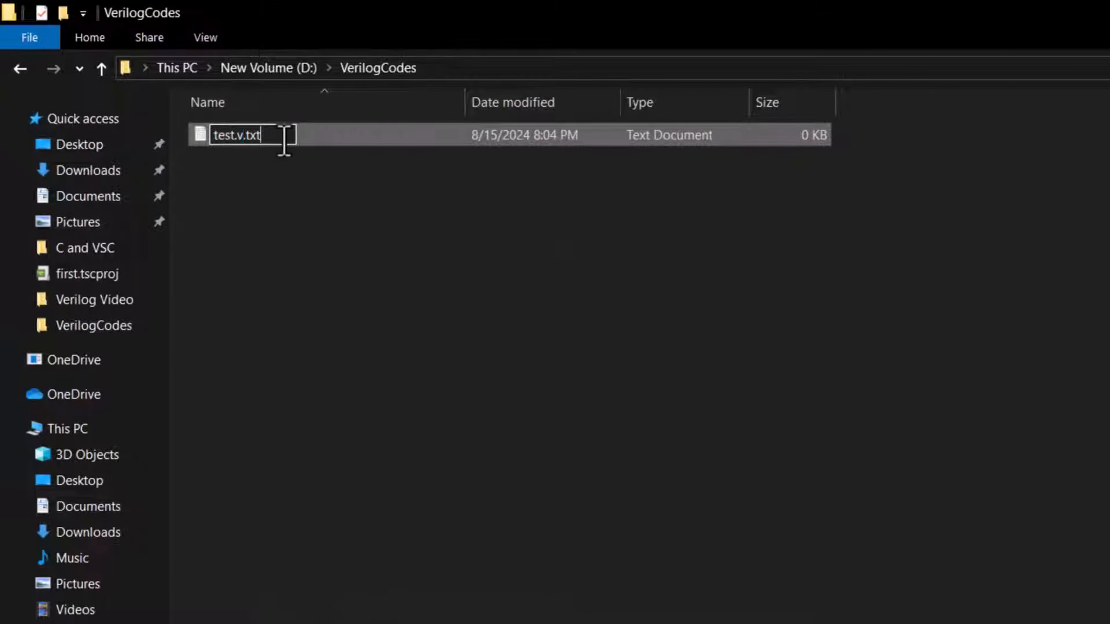
key(BackSpace)
key(BackSpace)
key(BackSpace)
key(BackSpace)
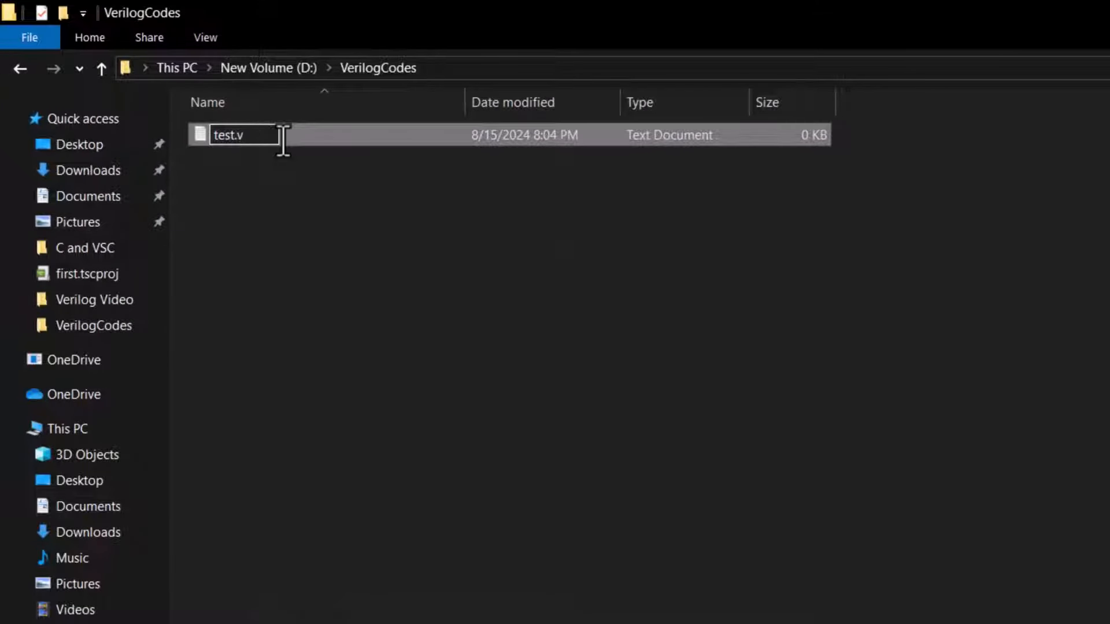
key(Return)
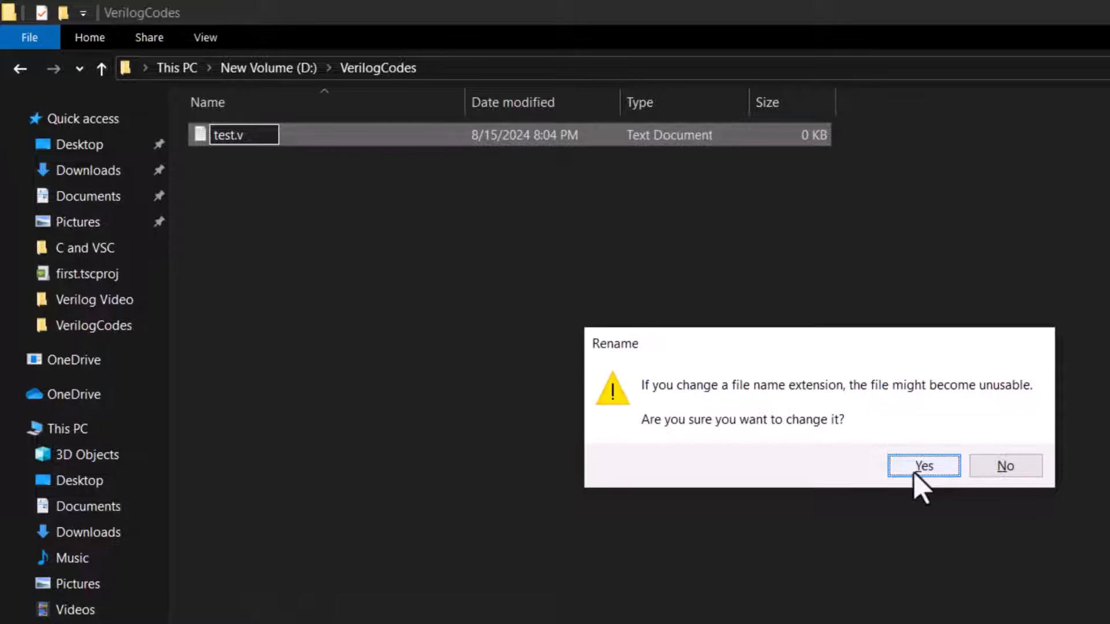
click(920, 486)
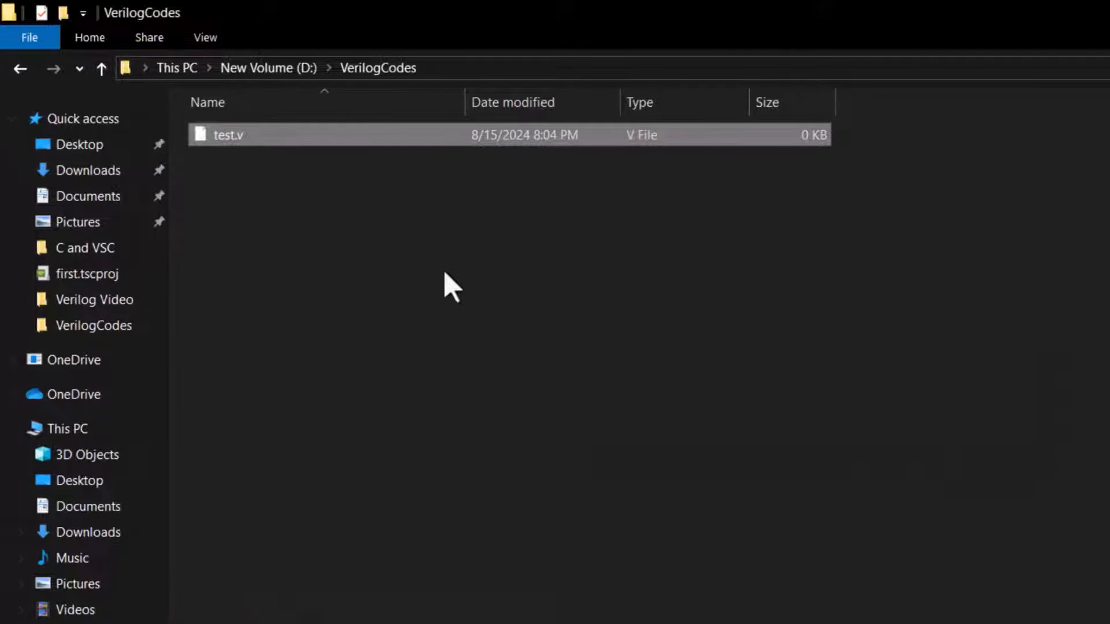
Open test.v with Notepad via the Open With app list
double_click(254, 156)
click(726, 371)
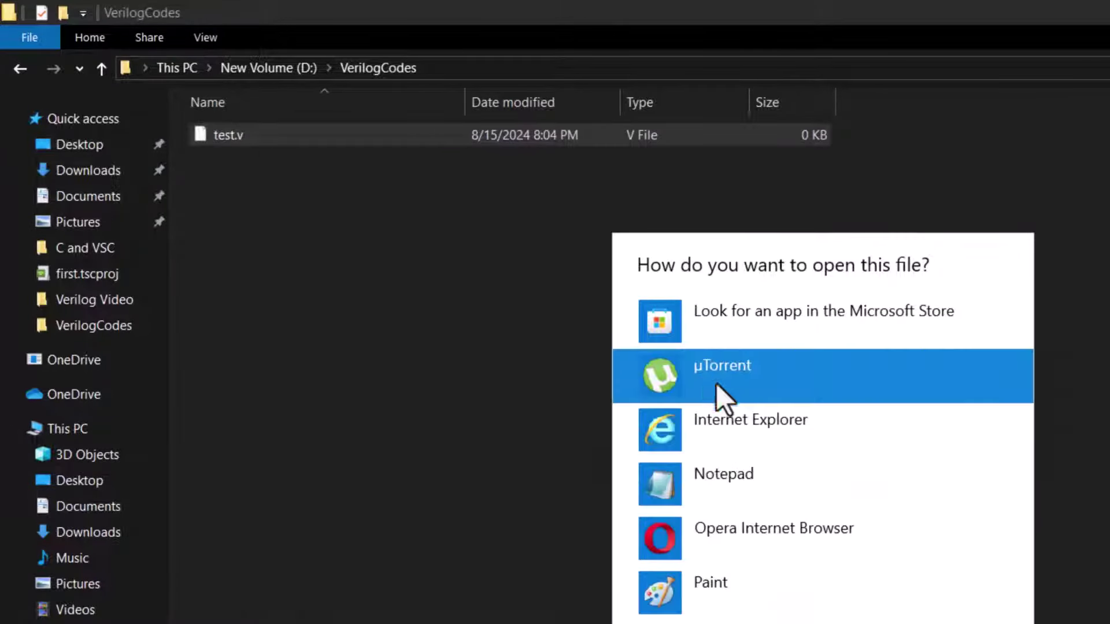
click(770, 473)
click(589, 505)
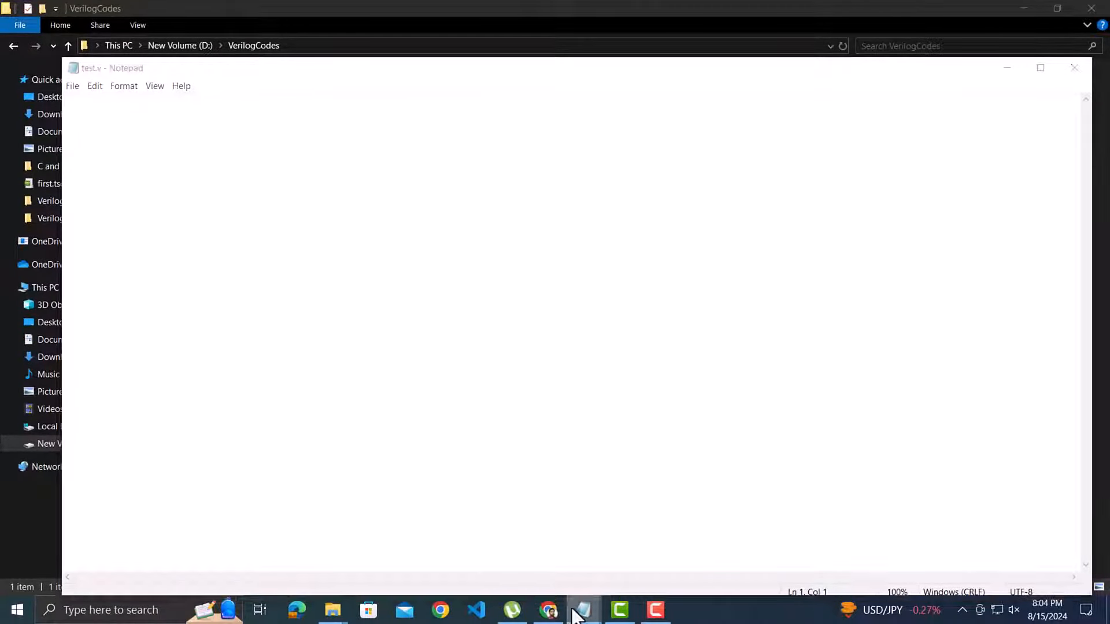
Copy the hello module from the Codes notes, paste it into test.v and close Notepad
mouse_move(582, 611)
click(478, 552)
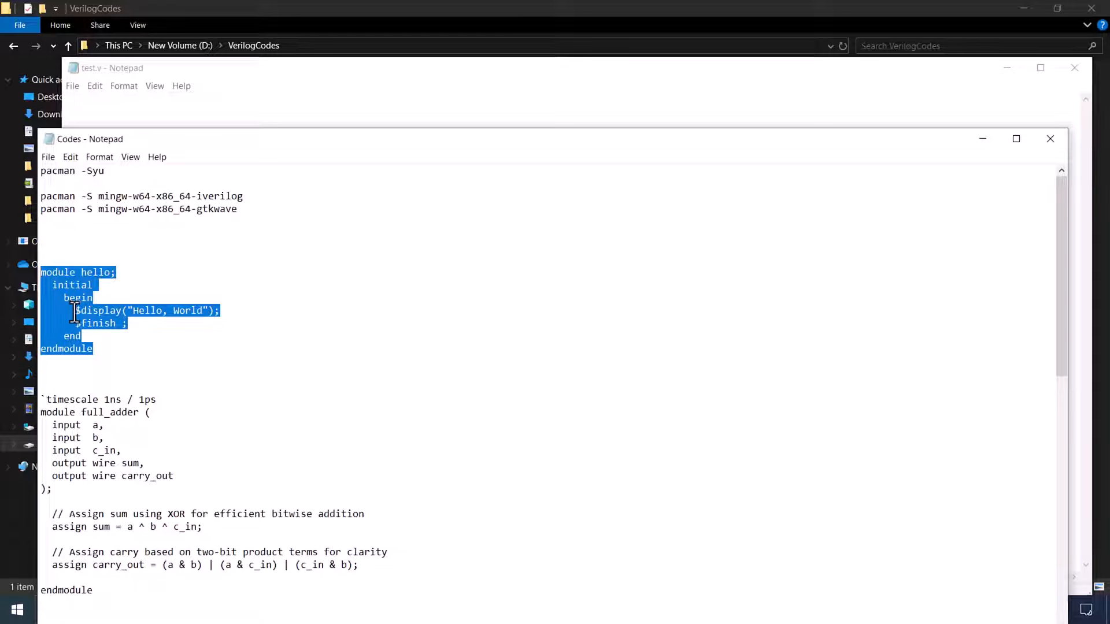
right_click(71, 302)
click(116, 350)
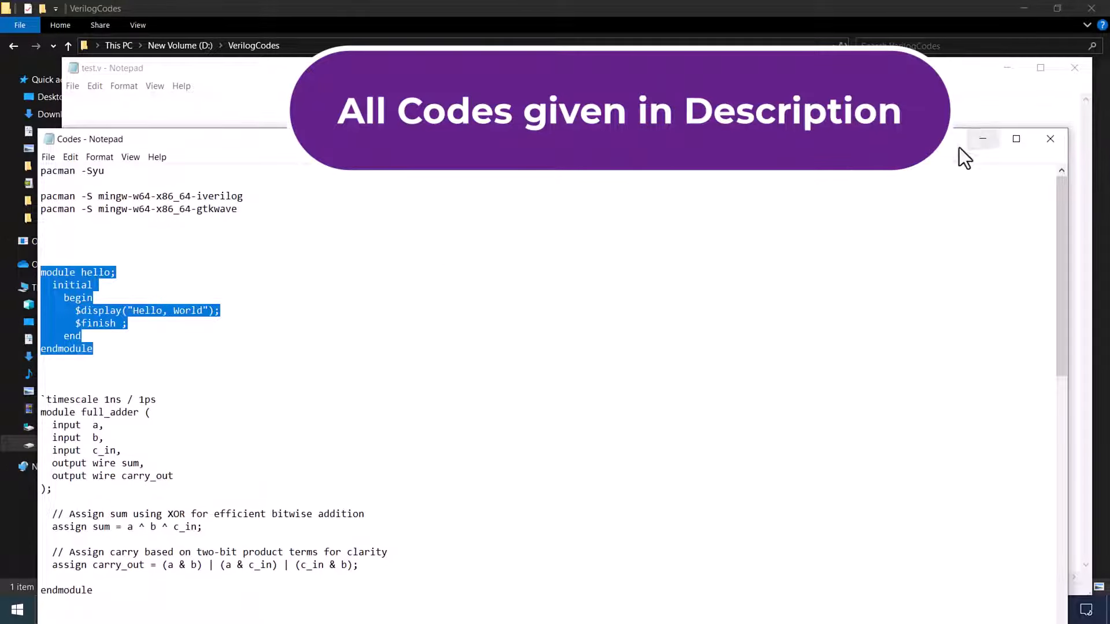
click(981, 139)
key(ctrl+v)
scroll(689, 212, up, 2)
scroll(689, 211, up, 4)
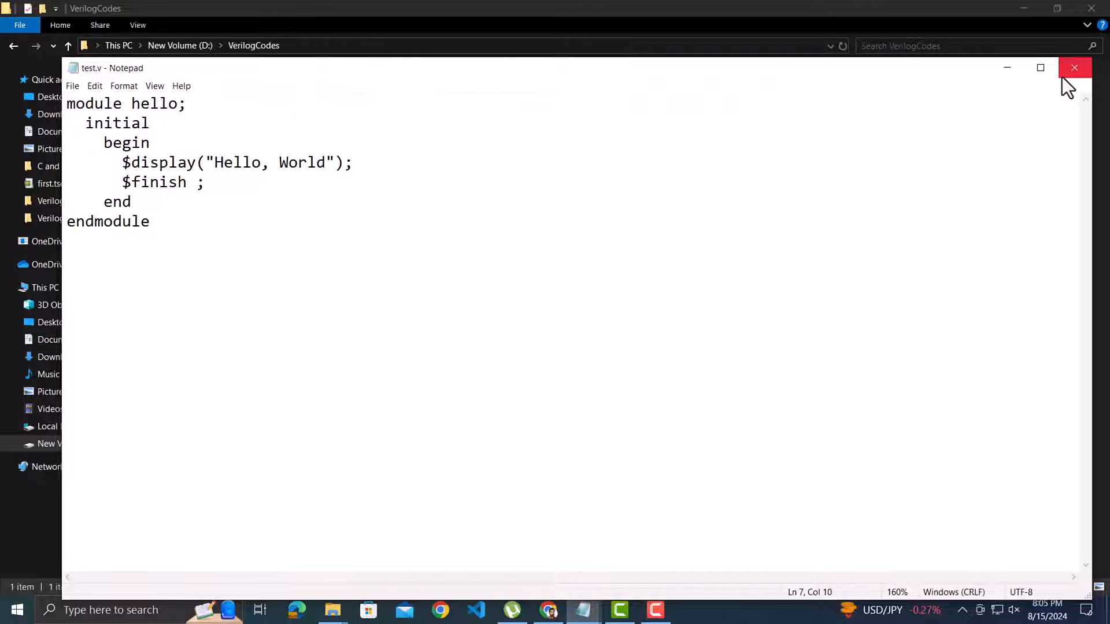
click(1079, 77)
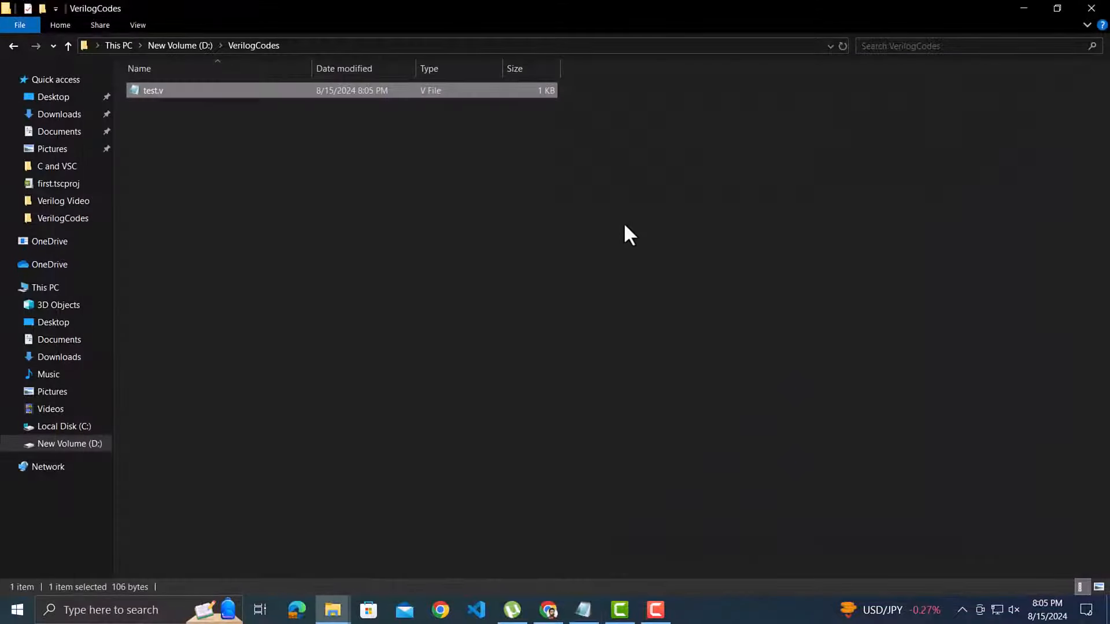
Launch a new MSYS2 MINGW64 terminal from a Start menu search for msys
click(22, 607)
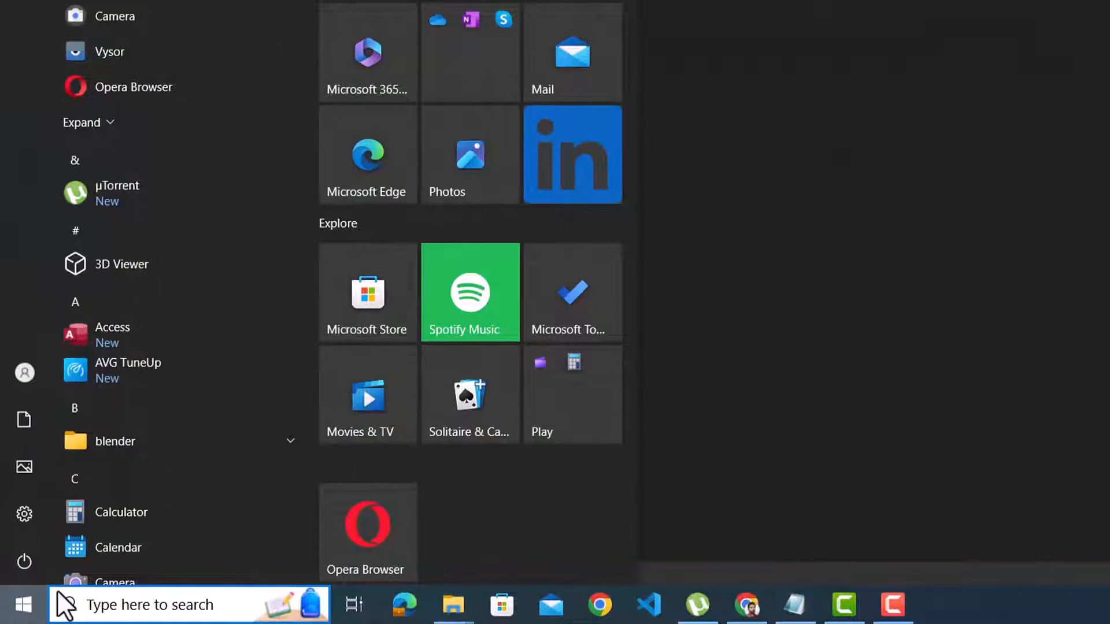
click(102, 604)
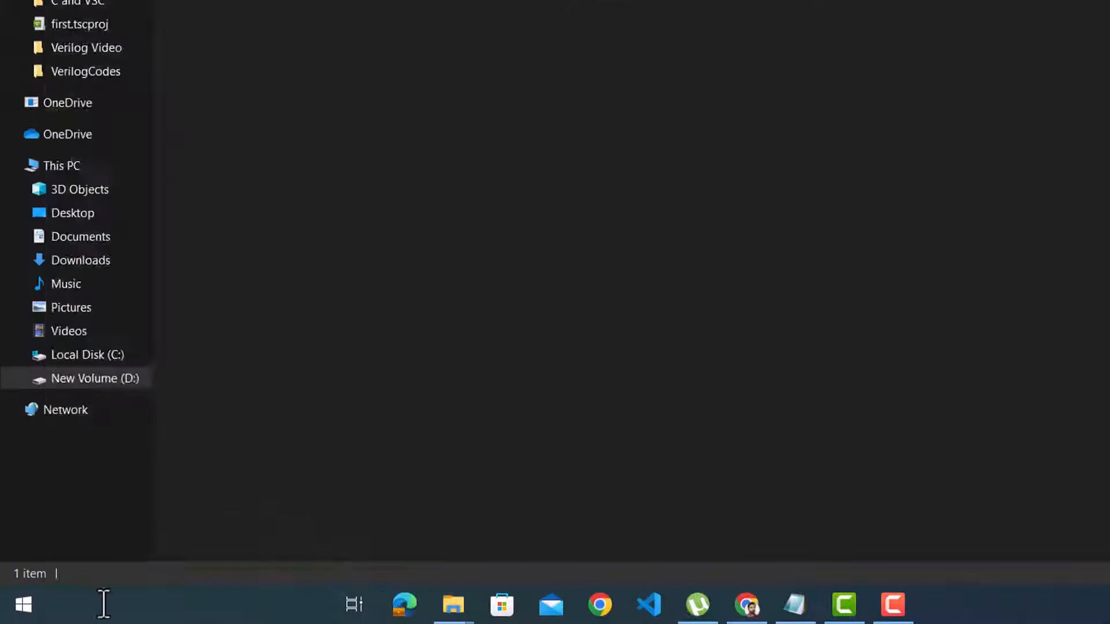
text(msys)
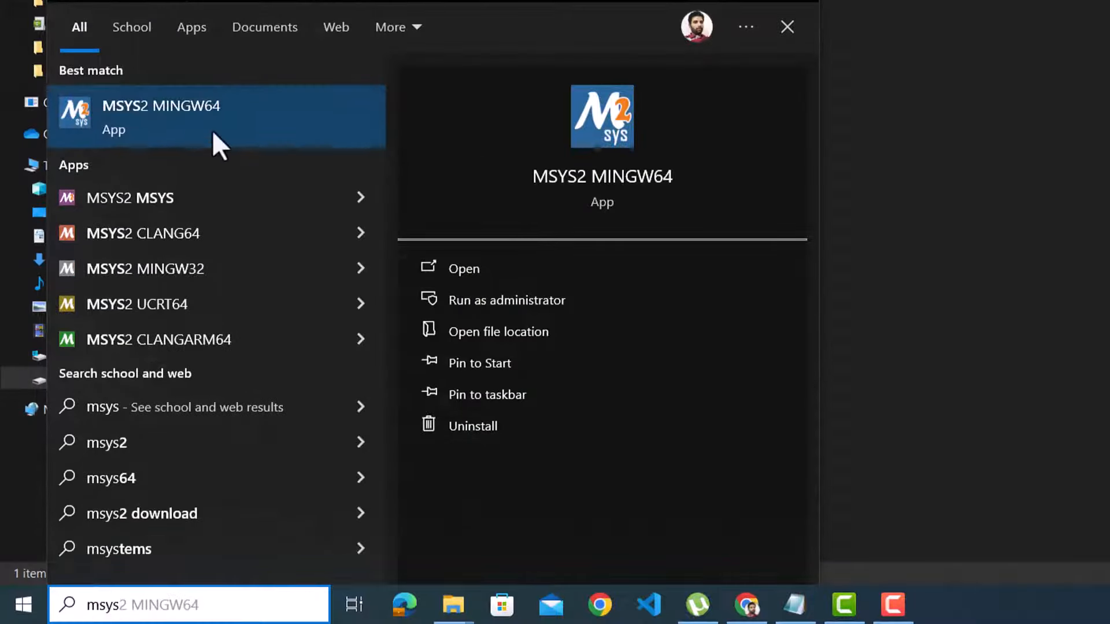
click(166, 181)
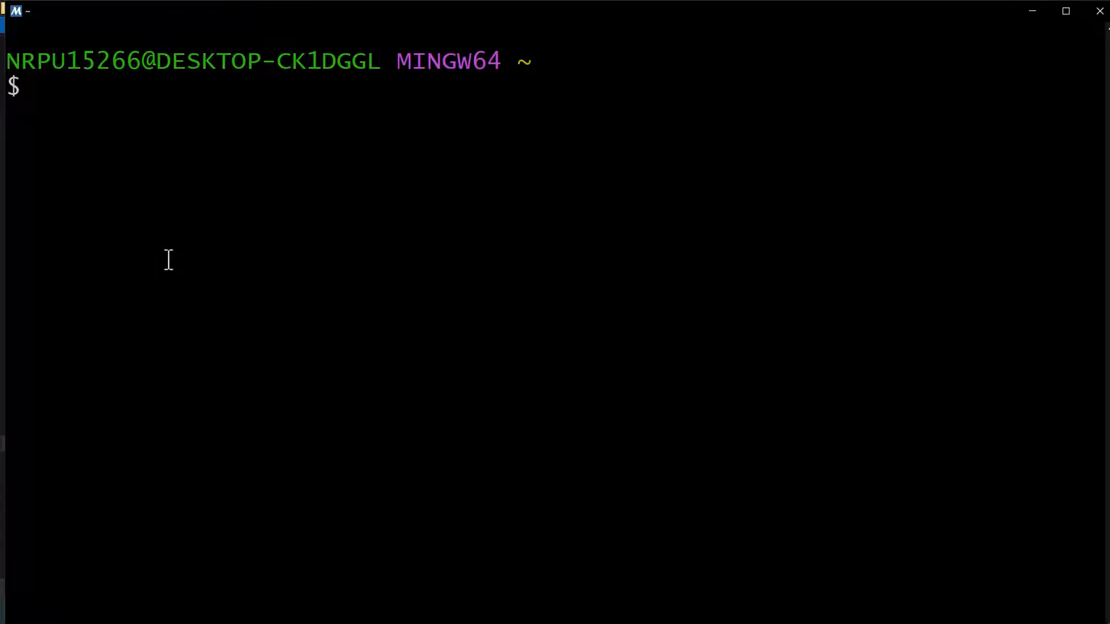
text(cd)
text( /d/VerilogCodes)
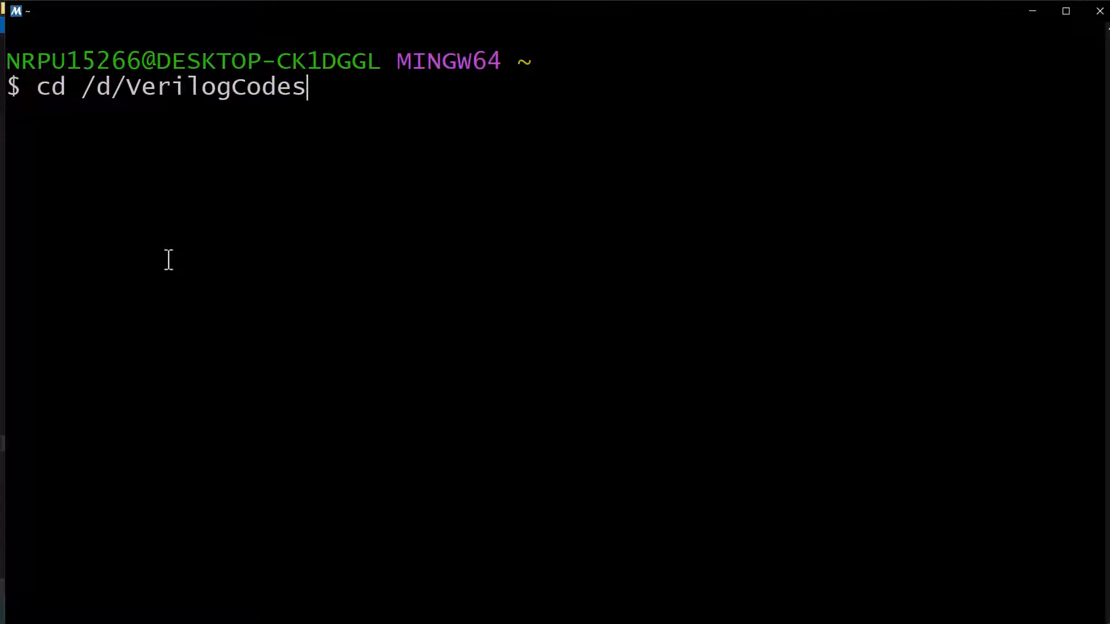
Change the shell's working directory to /d/VerilogCodes
key(Return)
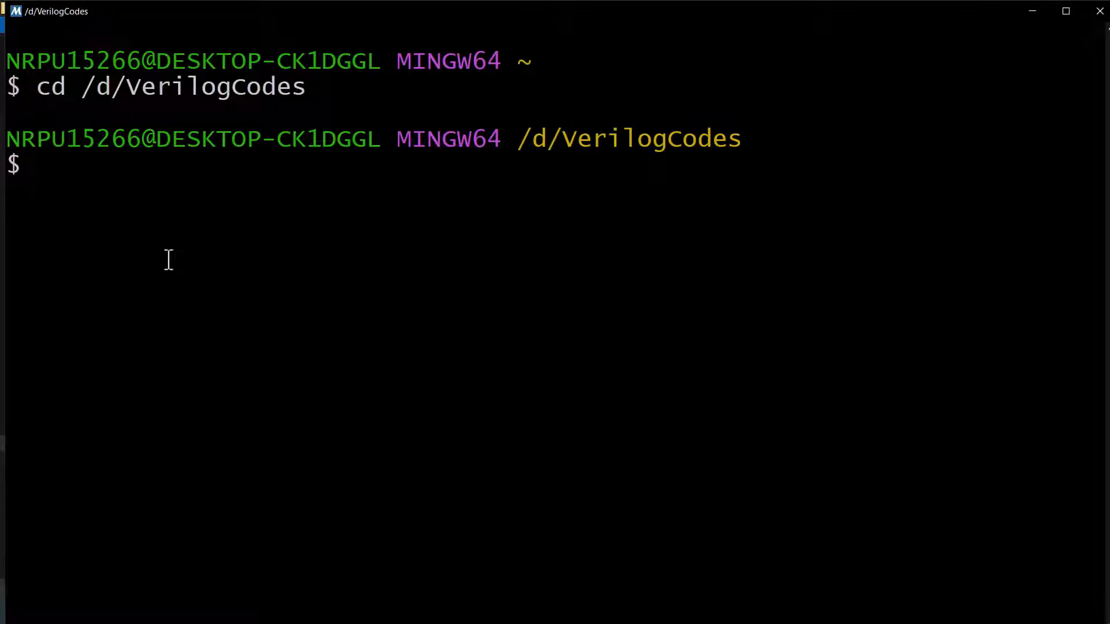
text(iverilog -o)
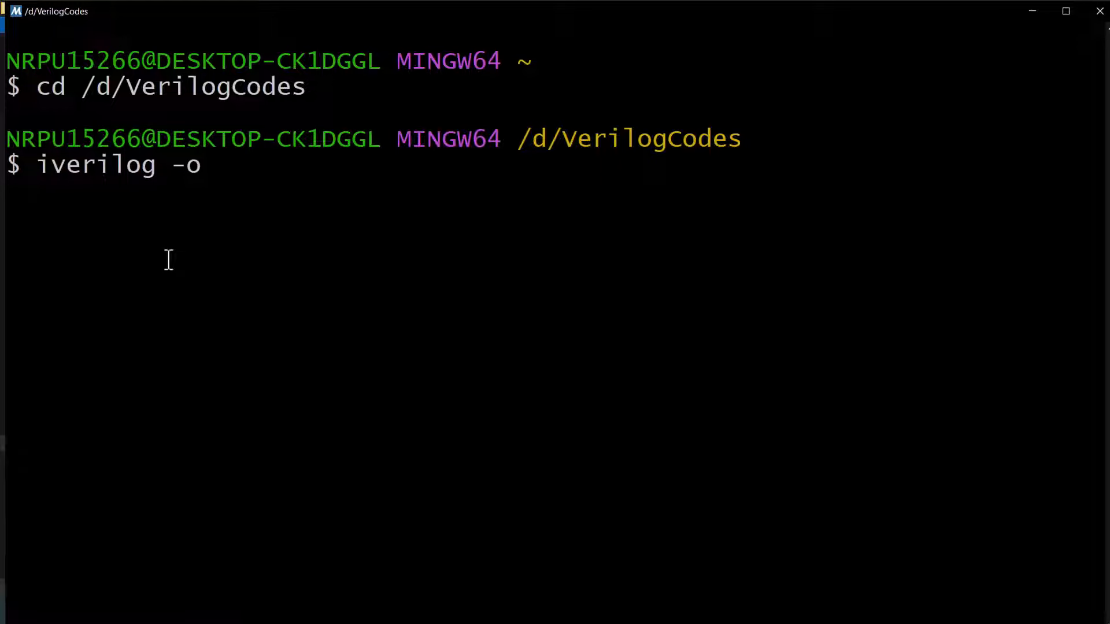
text(test.vvp )
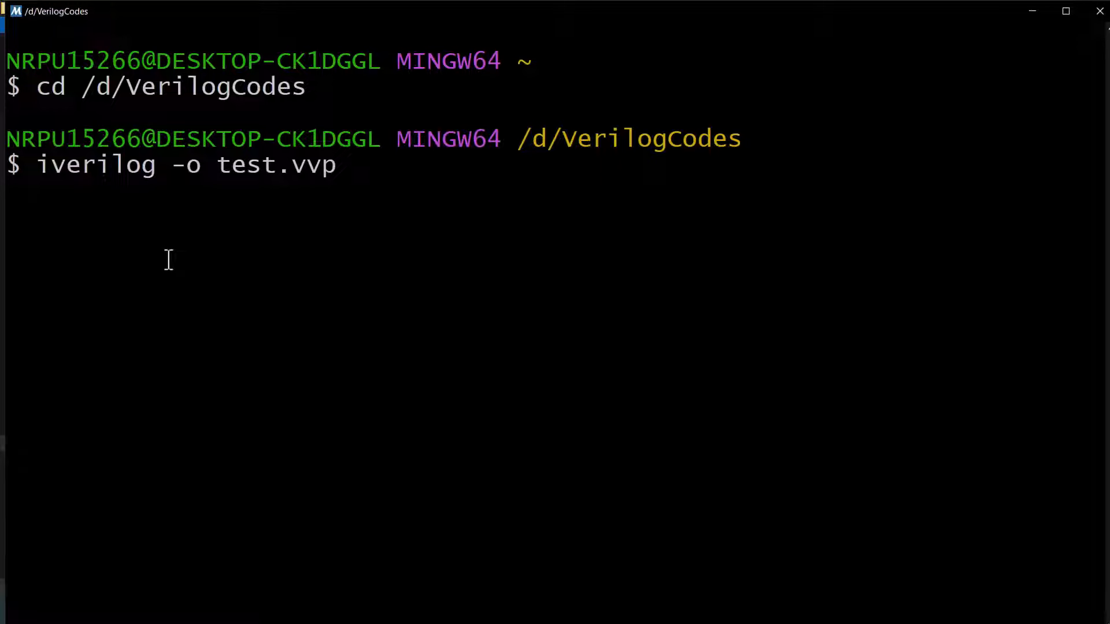
text(test.v)
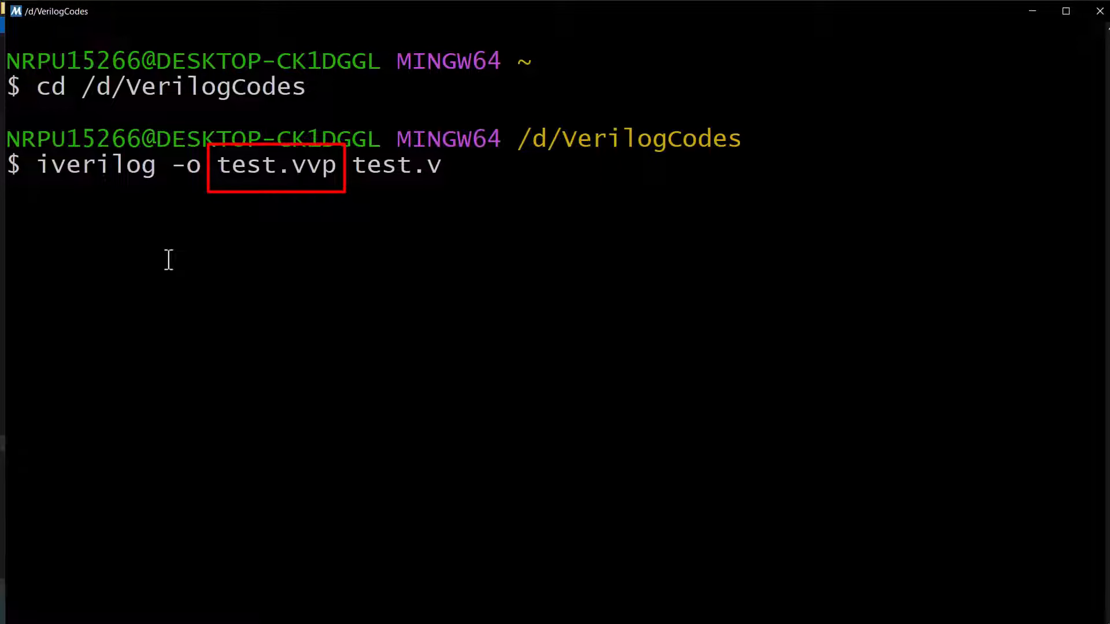
Compile test.v into test.vvp with iverilog and check the folder in File Explorer
key(Return)
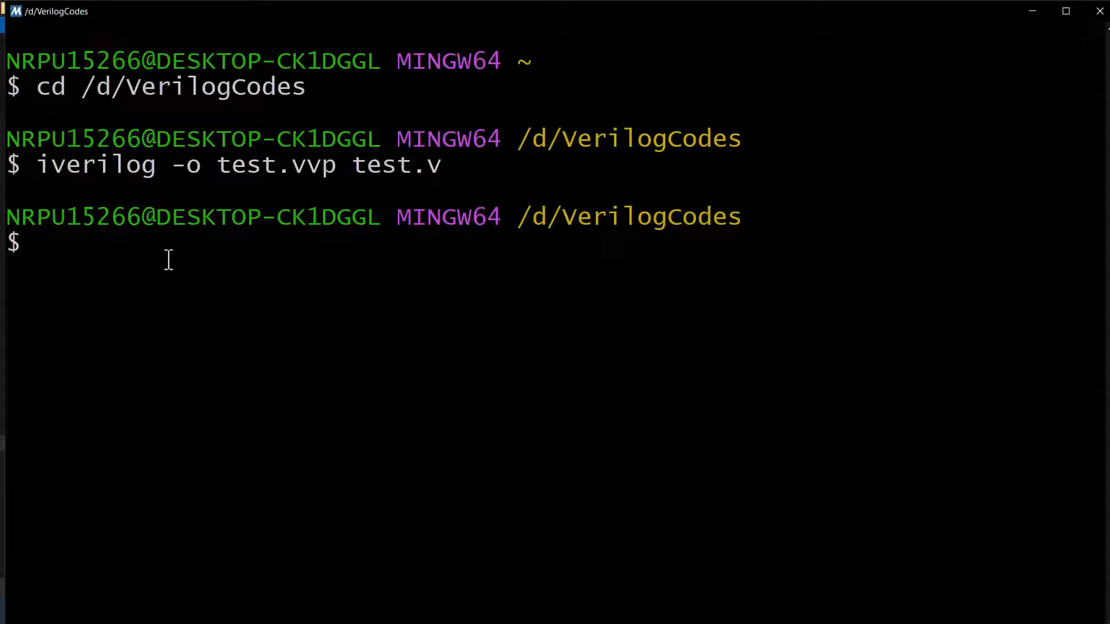
click(1032, 12)
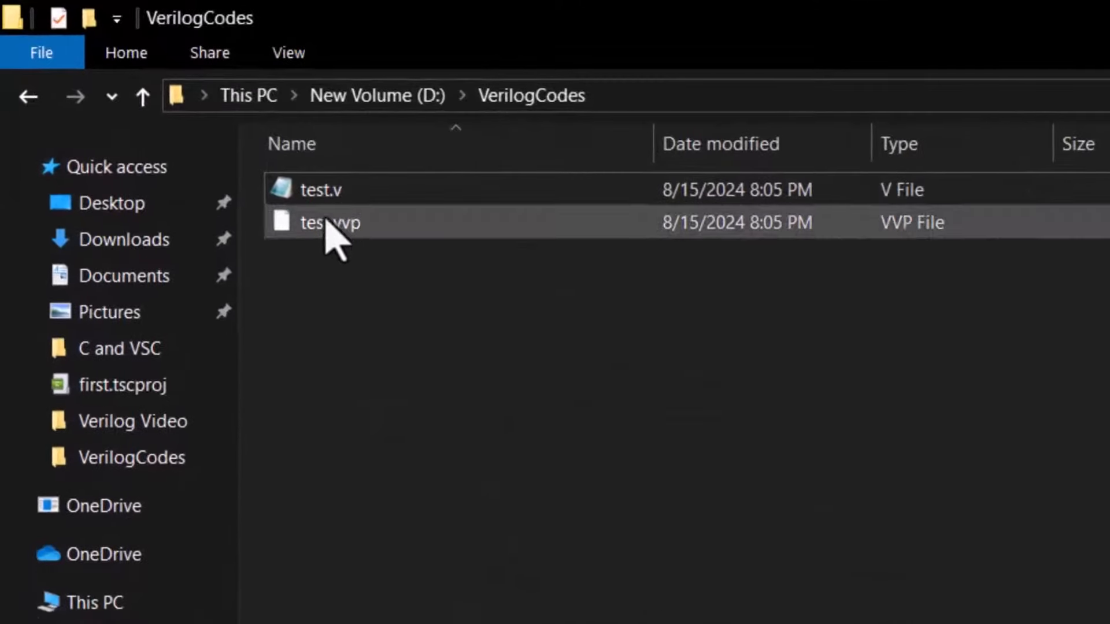
click(910, 607)
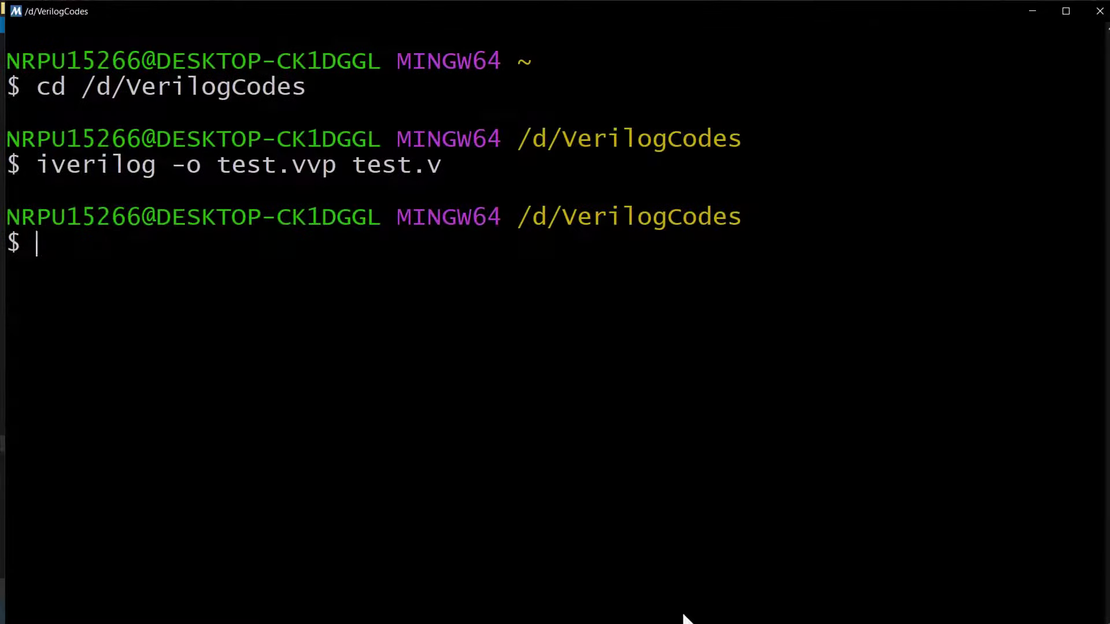
click(683, 620)
text(vvp test.)
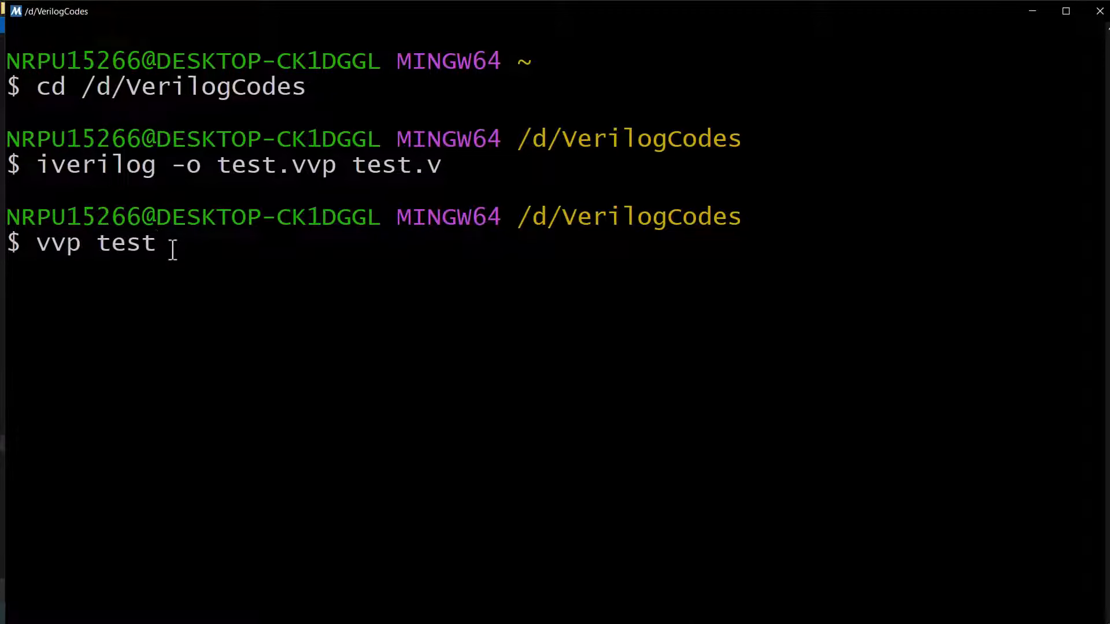
text(vvp)
Run vvp test.vvp, printing Hello, World and the $finish message
key(Return)
triple_click(192, 269)
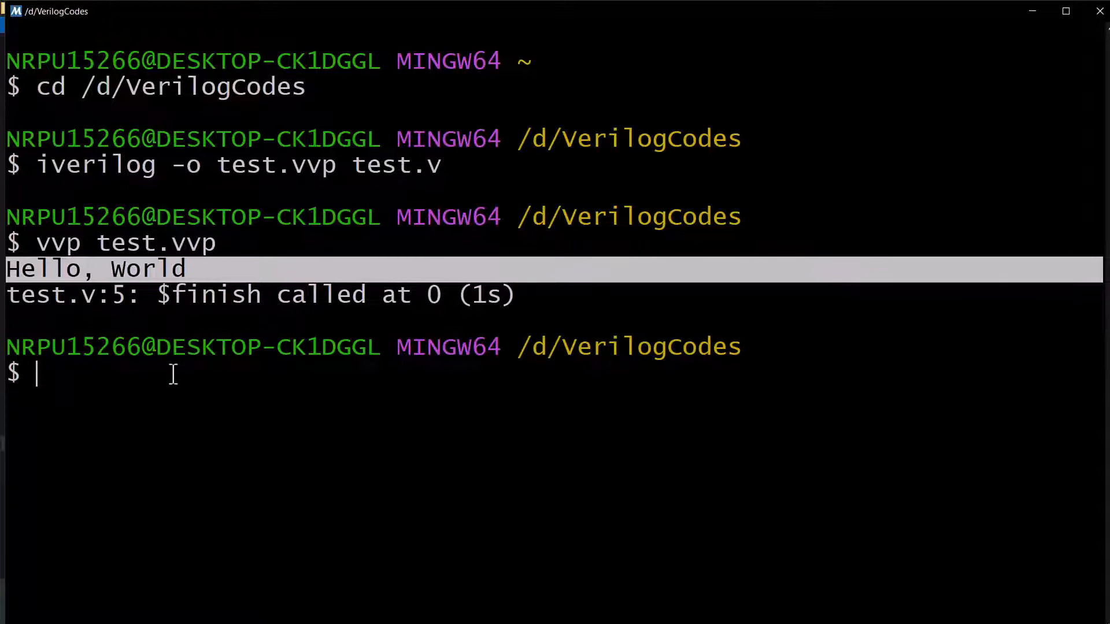
click(146, 391)
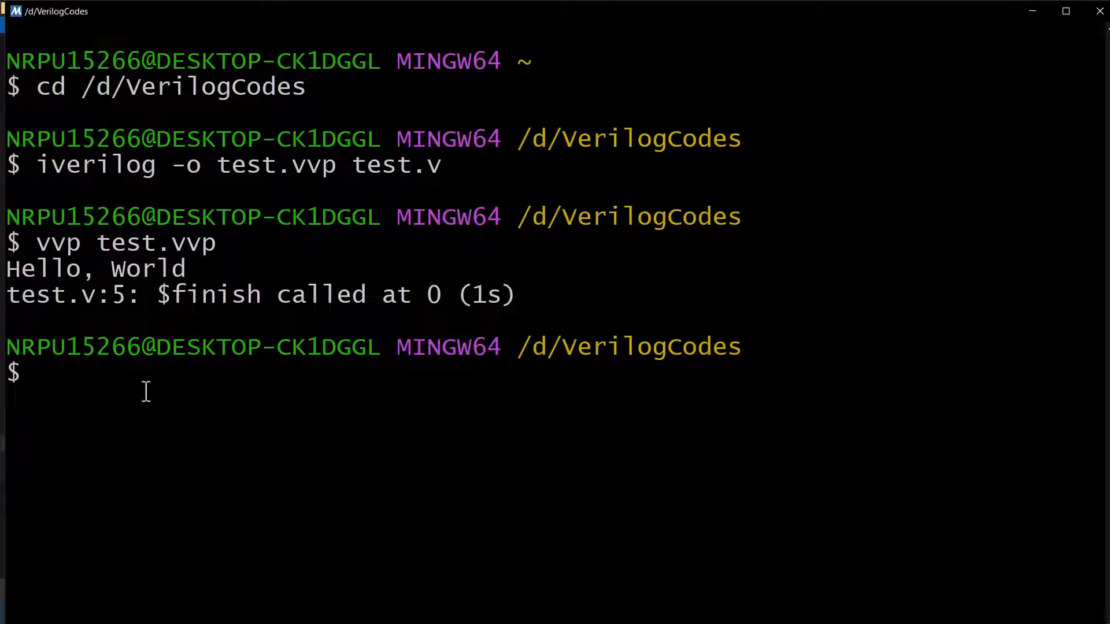
Create a new text document in VerilogCodes renamed to fullAdder.v
click(1032, 12)
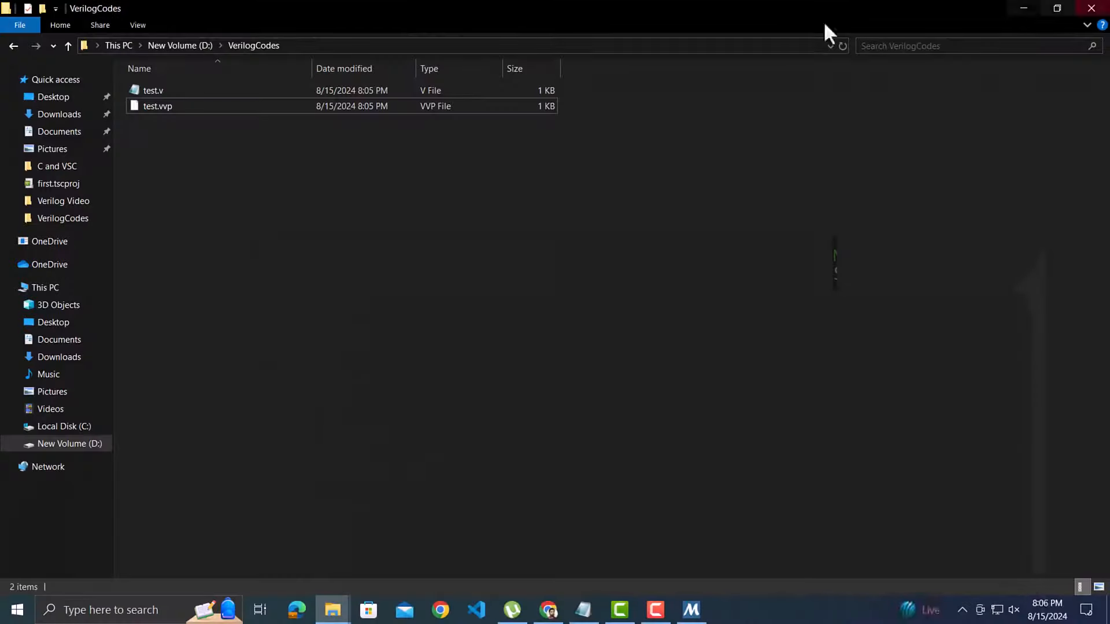
right_click(475, 322)
click(702, 463)
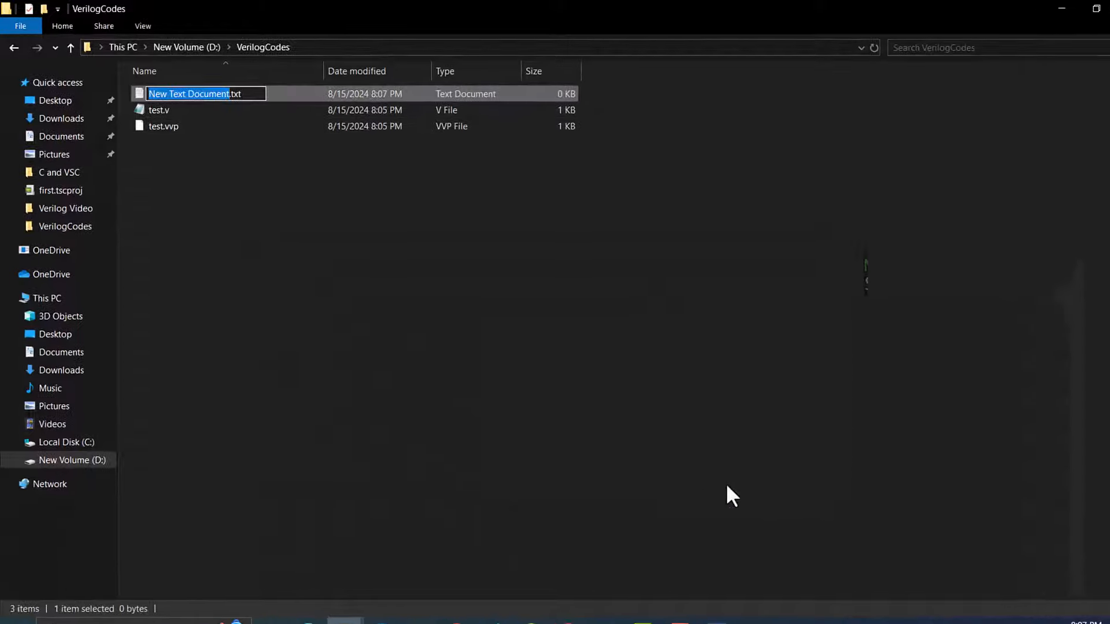
text(fullAdder.v)
key(Delete)
key(Delete)
key(Delete)
key(Return)
key(Return)
Paste the full_adder module from the Codes notes into fullAdder.v in Notepad and save it
double_click(258, 92)
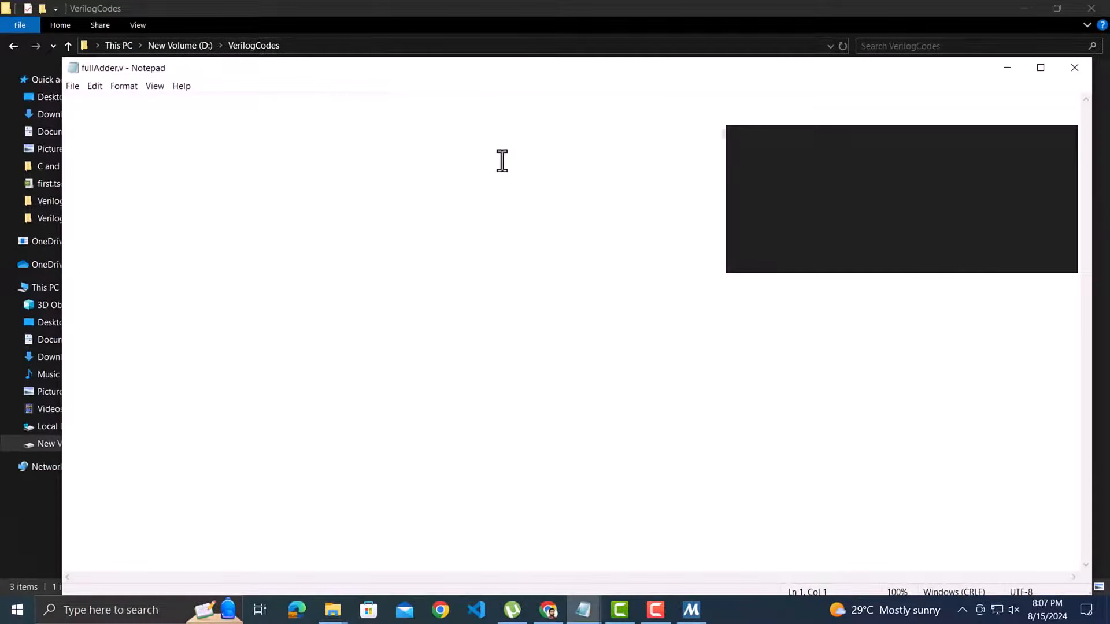
click(583, 609)
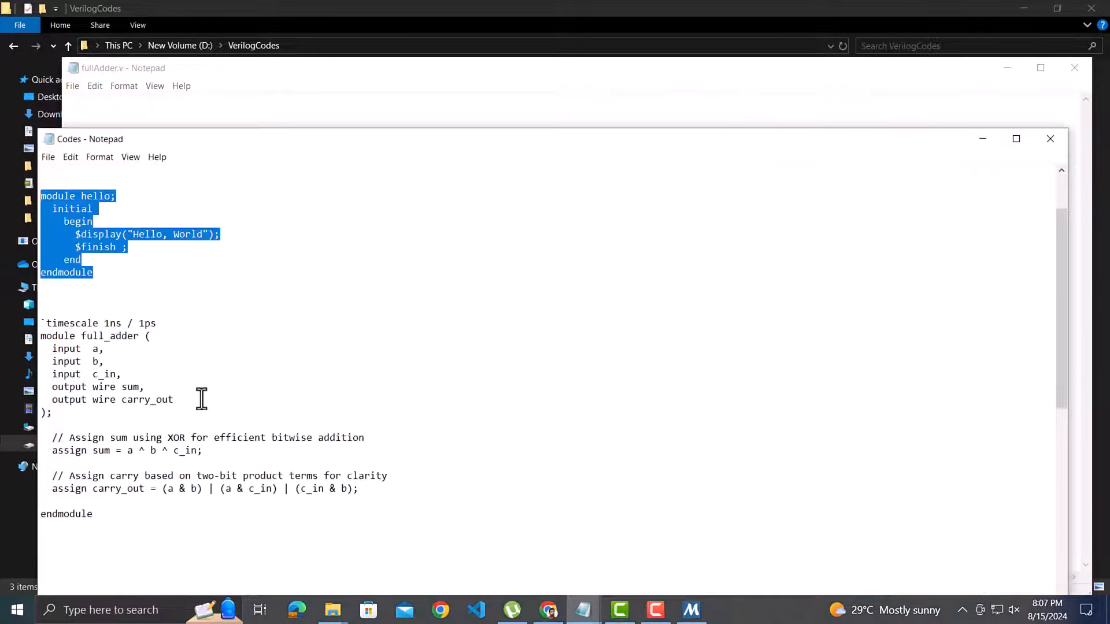
drag(92, 514, 41, 323)
key(ctrl+c)
click(981, 138)
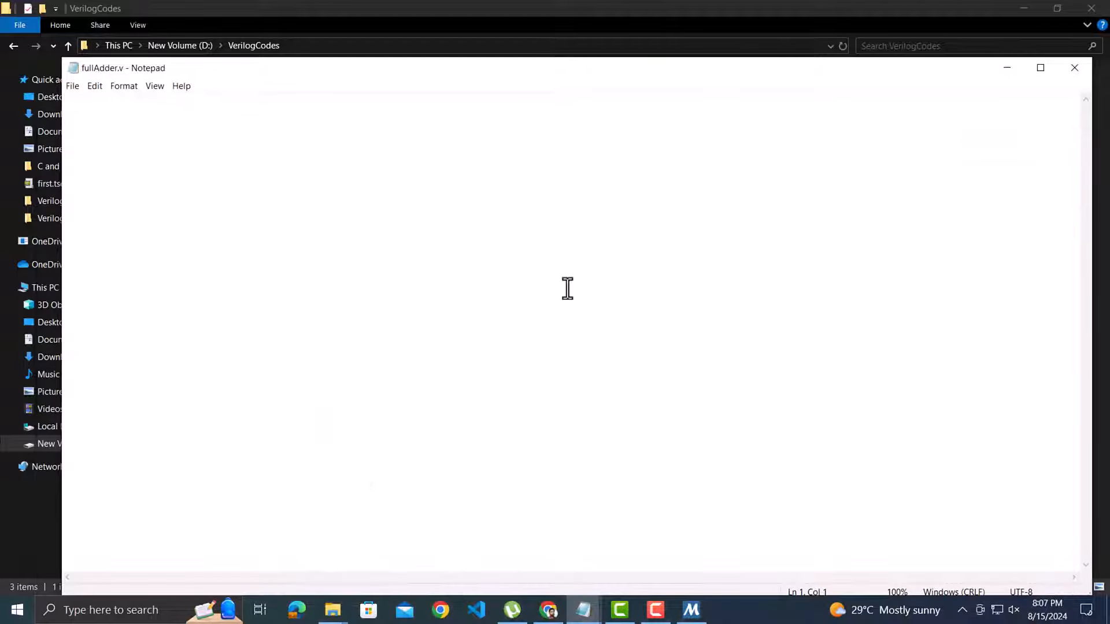
key(ctrl+v)
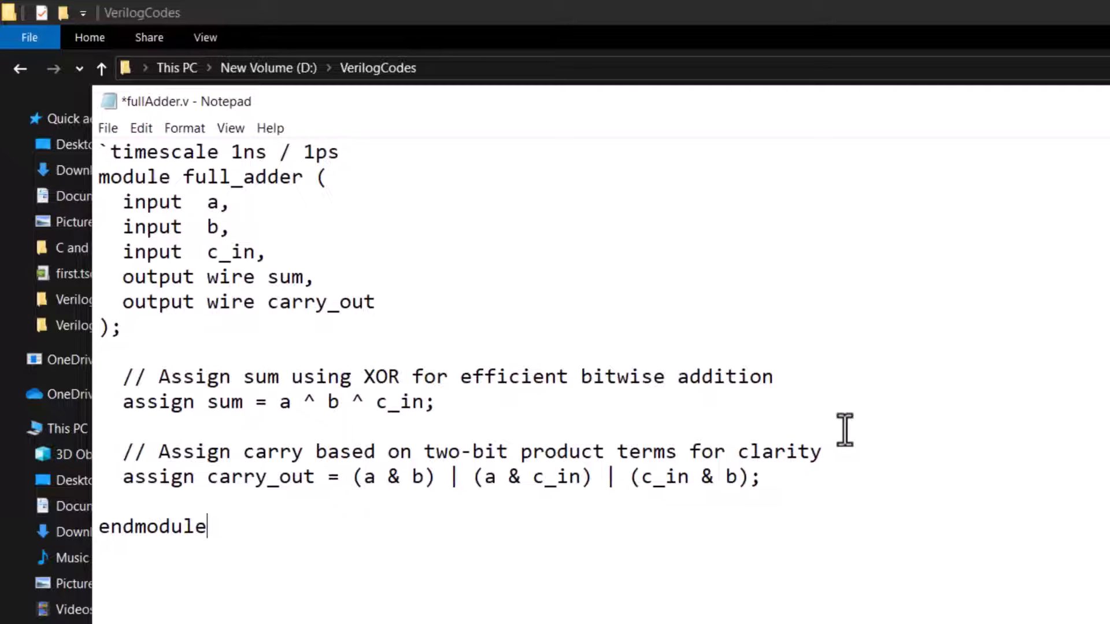
key(ctrl+s)
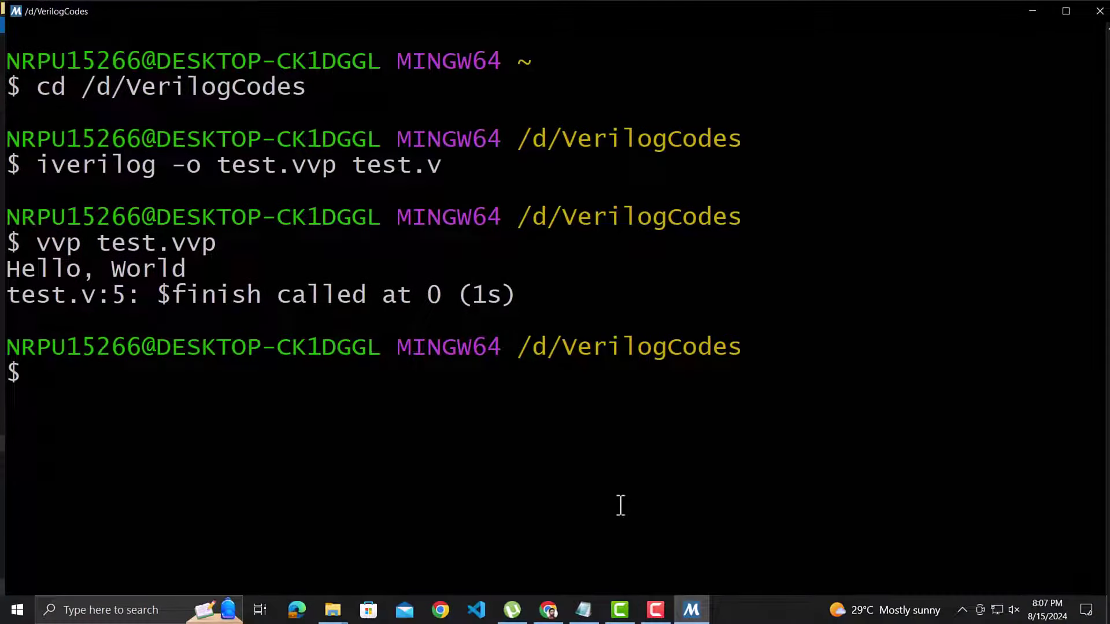
text(iveriloo)
Compile fullAdder.v into fullAdder.vvp and confirm the new file in File Explorer
key(BackSpace)
text(g -o fullAdder.vvp fullAdder.v)
key(Return)
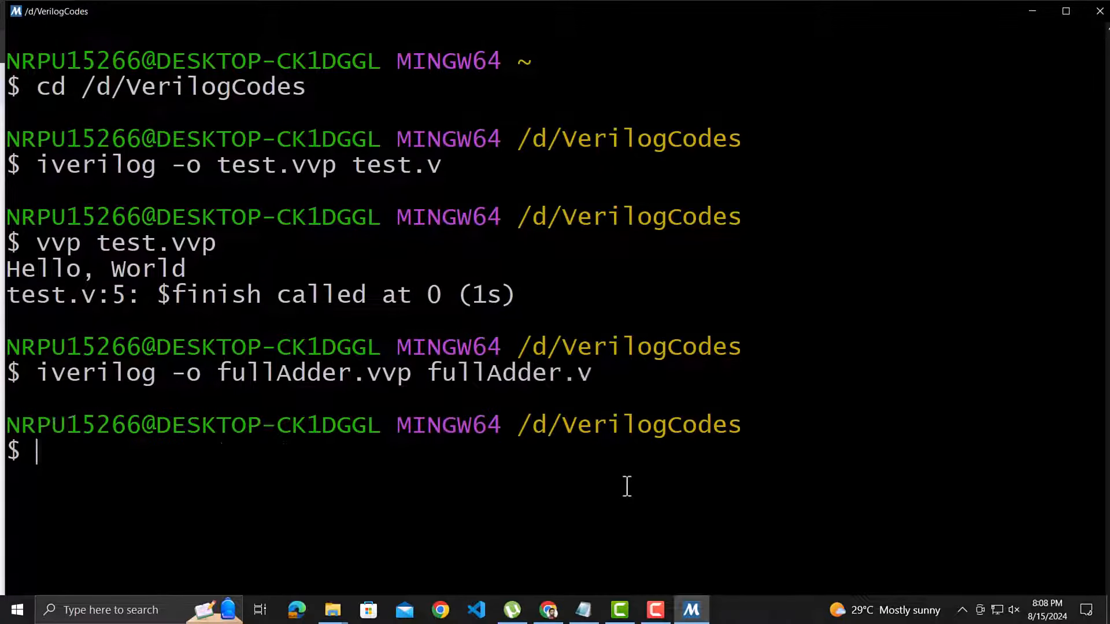
mouse_move(333, 609)
click(365, 555)
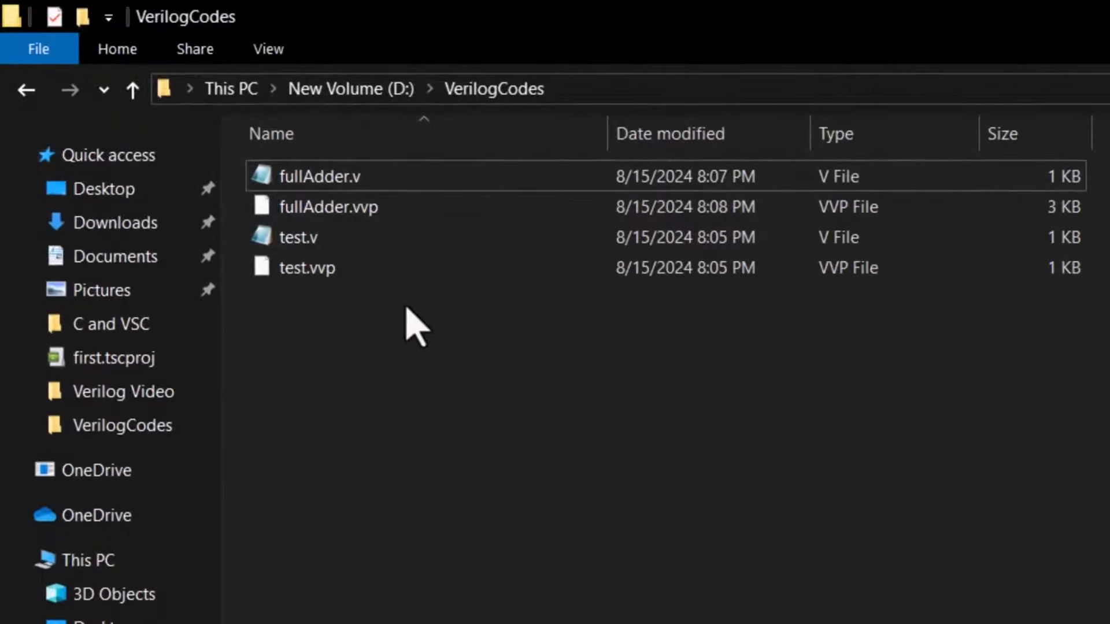
click(324, 209)
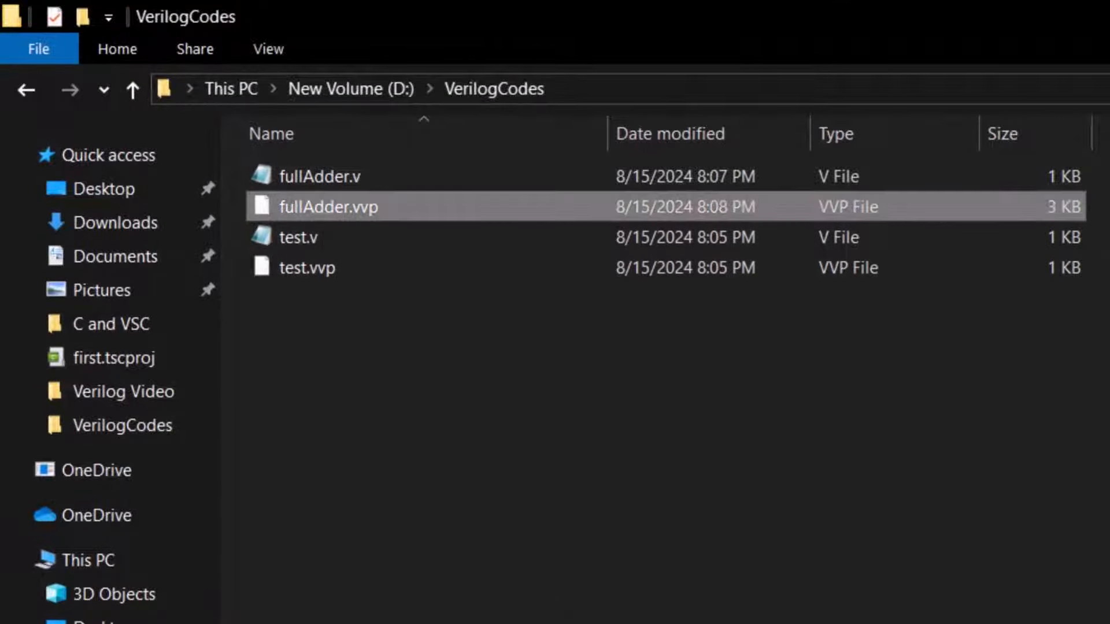
text(vvp fullAdder.vvp)
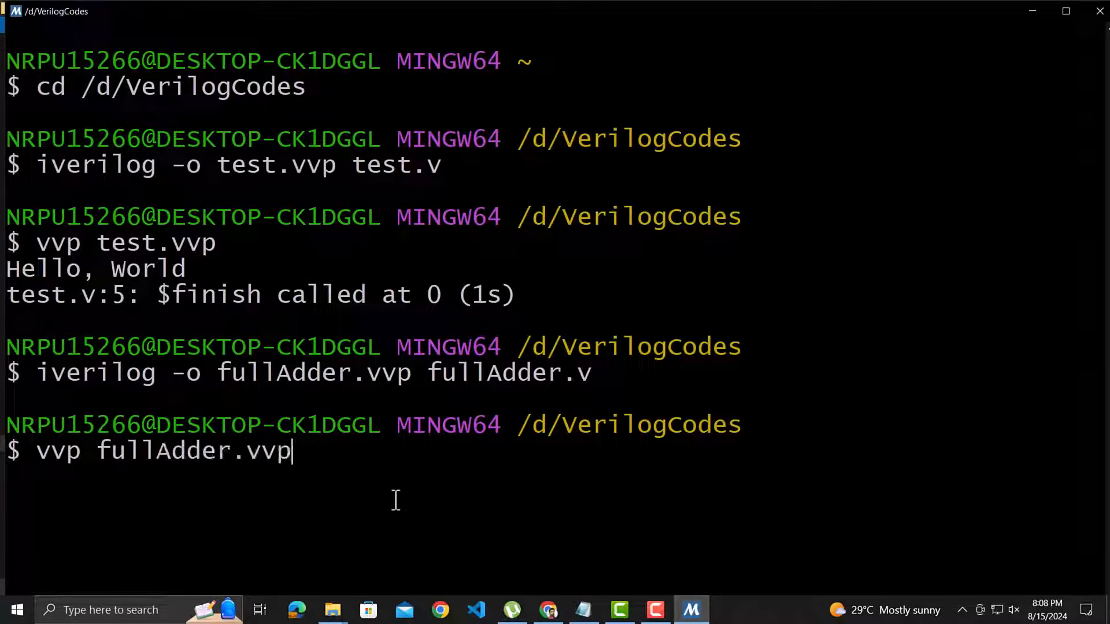
Run vvp fullAdder.vvp, which finishes without printing any output
key(Return)
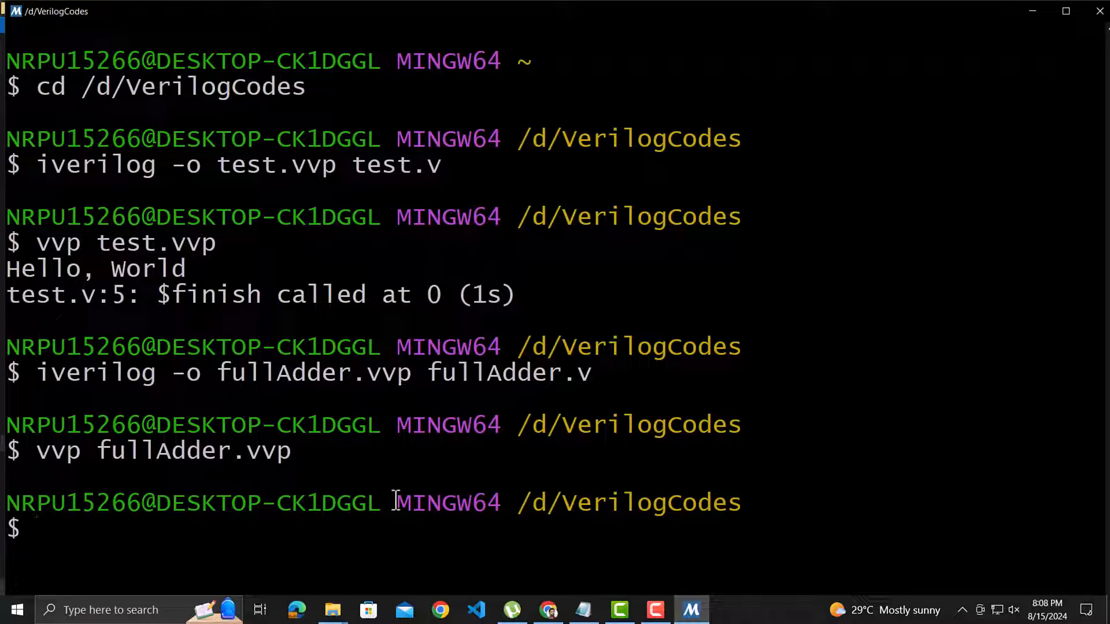
key(alt+Tab)
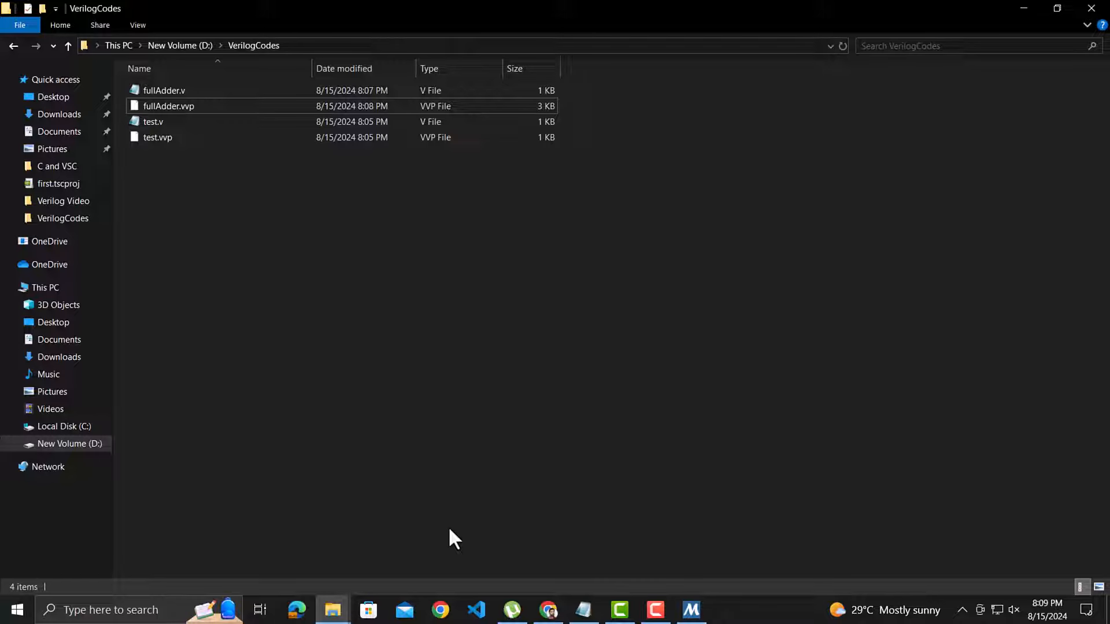
Create a new text document renamed to fullAdderTB.v, accepting the extension warning
right_click(494, 430)
mouse_move(451, 365)
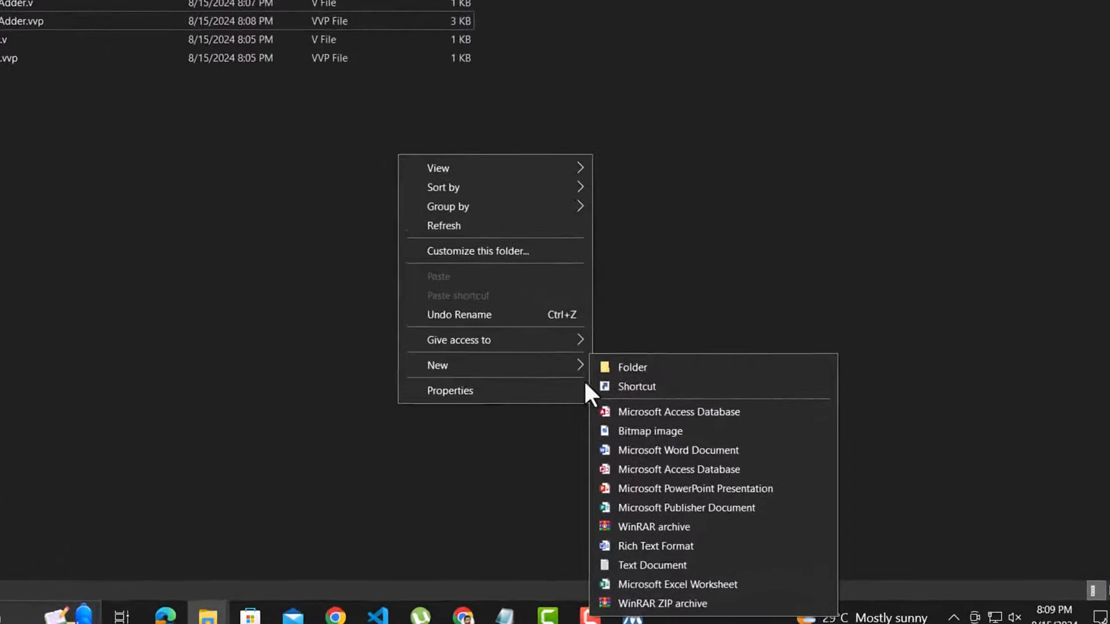
click(641, 564)
text(f)
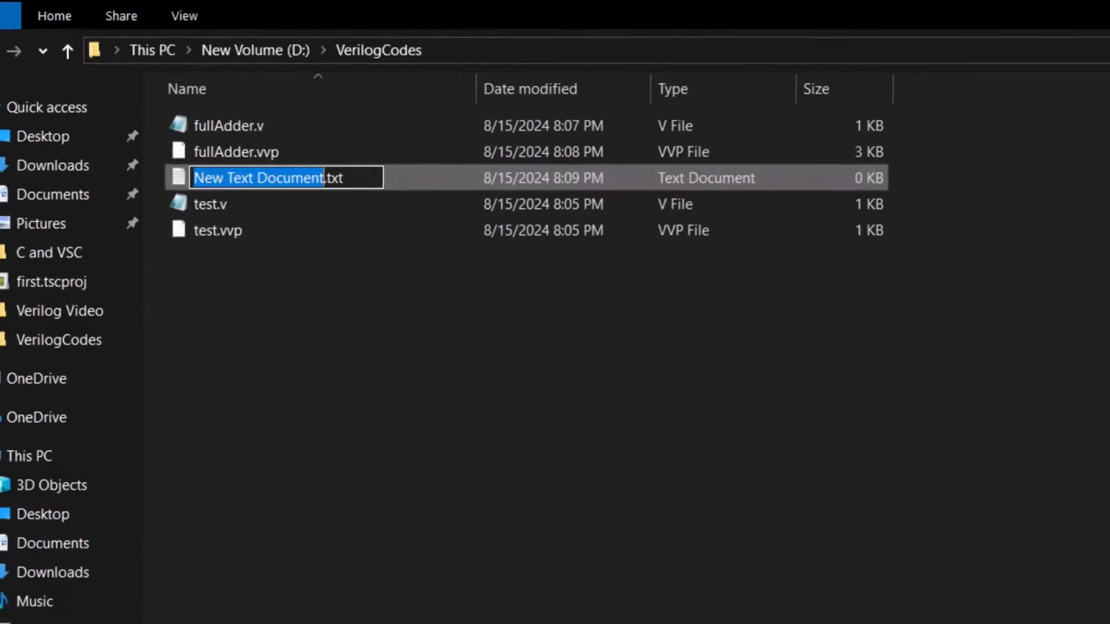
text(ullAdderTB)
key(shift+End)
text(.v)
key(Return)
key(Return)
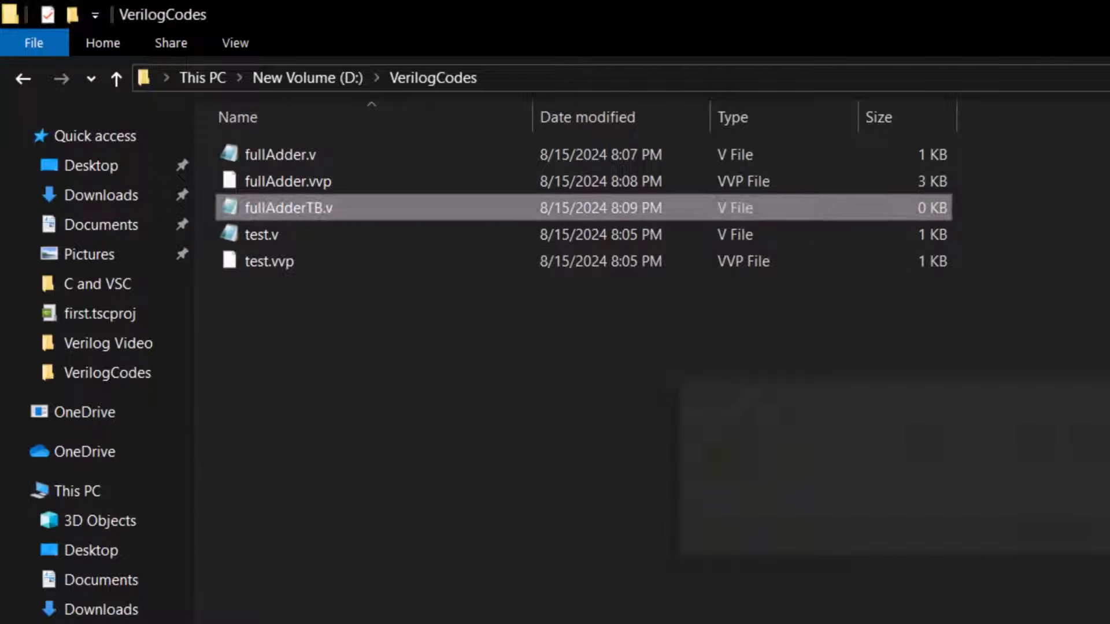
key(Return)
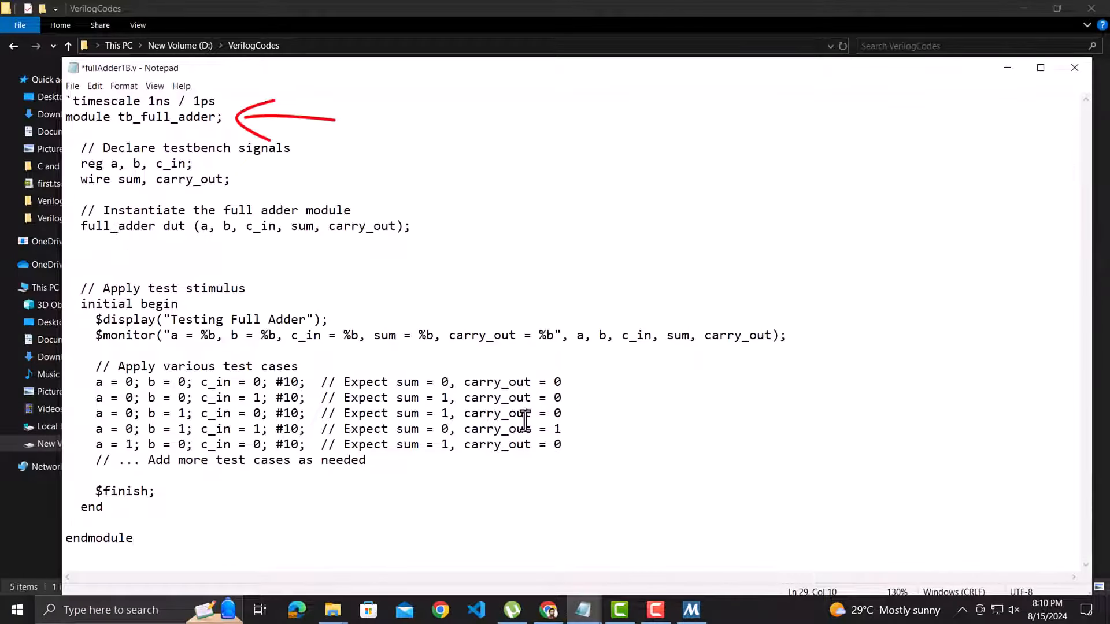
Save the pasted tb_full_adder testbench and review its $display statement and five test cases
key(ctrl+s)
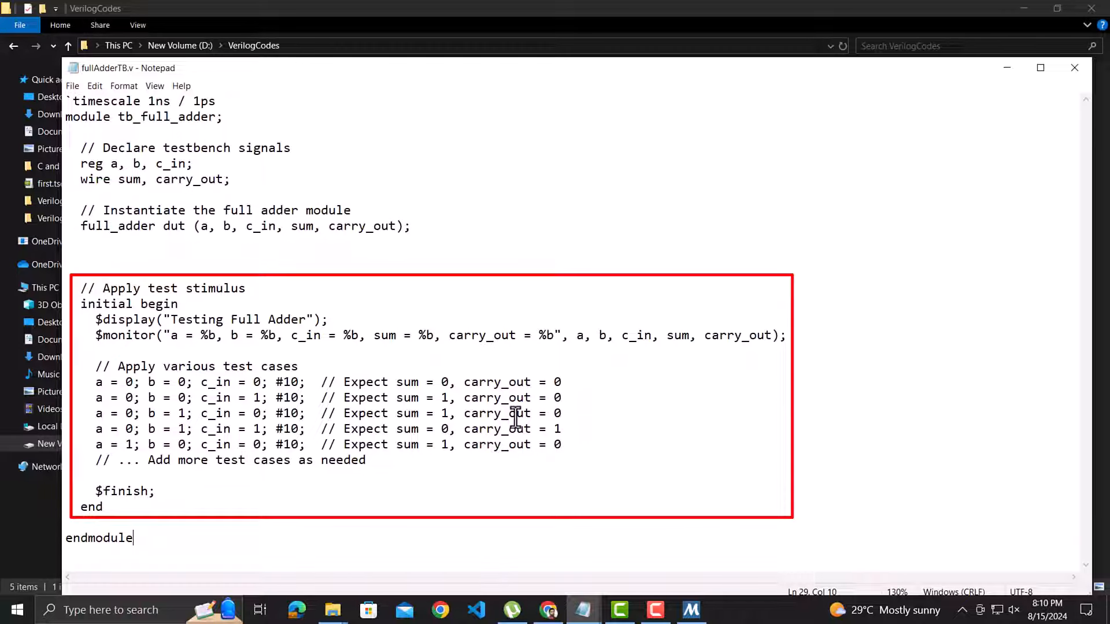
drag(328, 319, 139, 312)
click(564, 445)
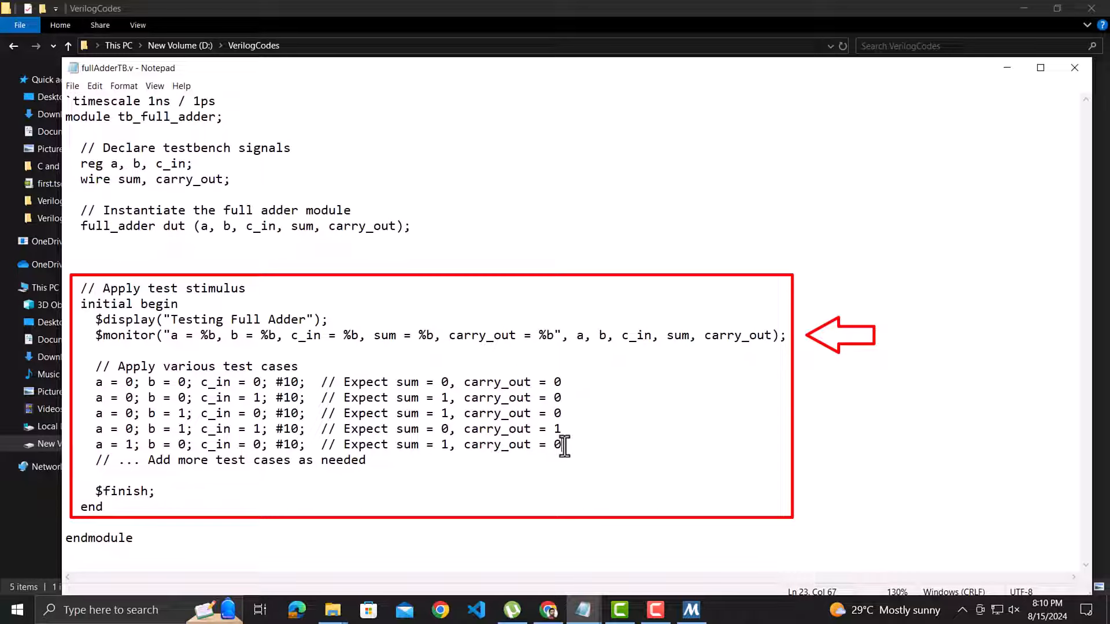
drag(563, 446, 110, 372)
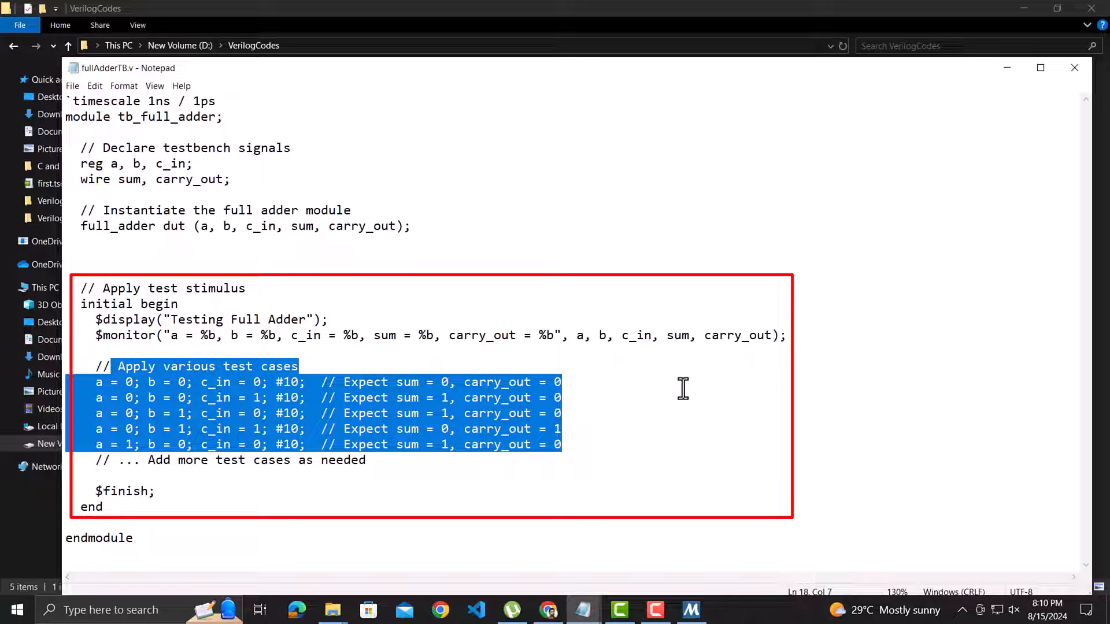
click(663, 414)
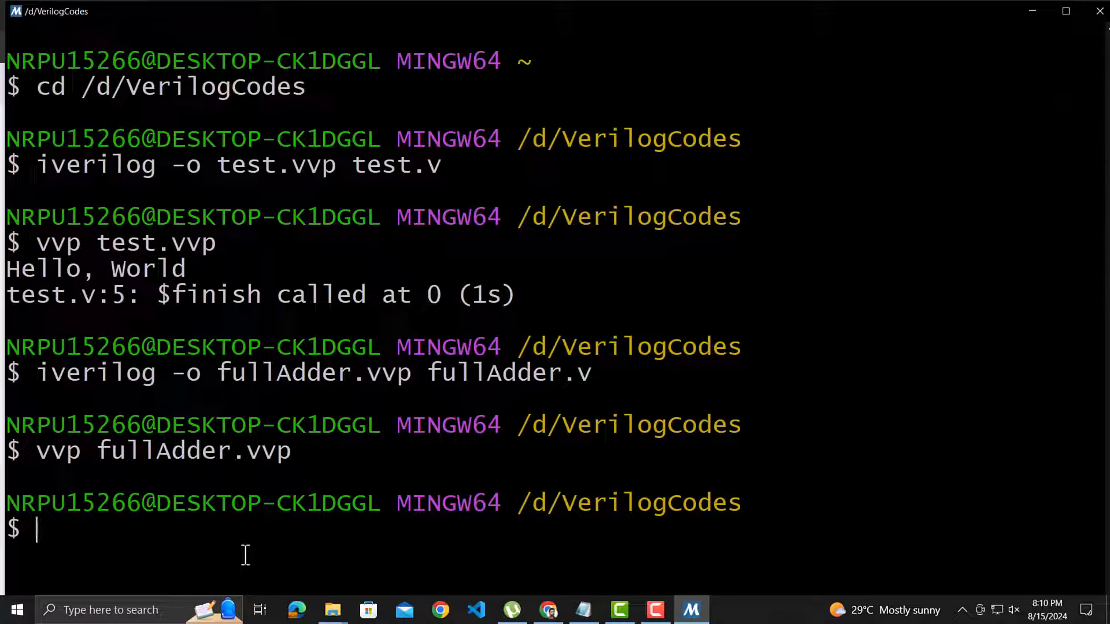
text(iverilog -o fullAdderTB.)
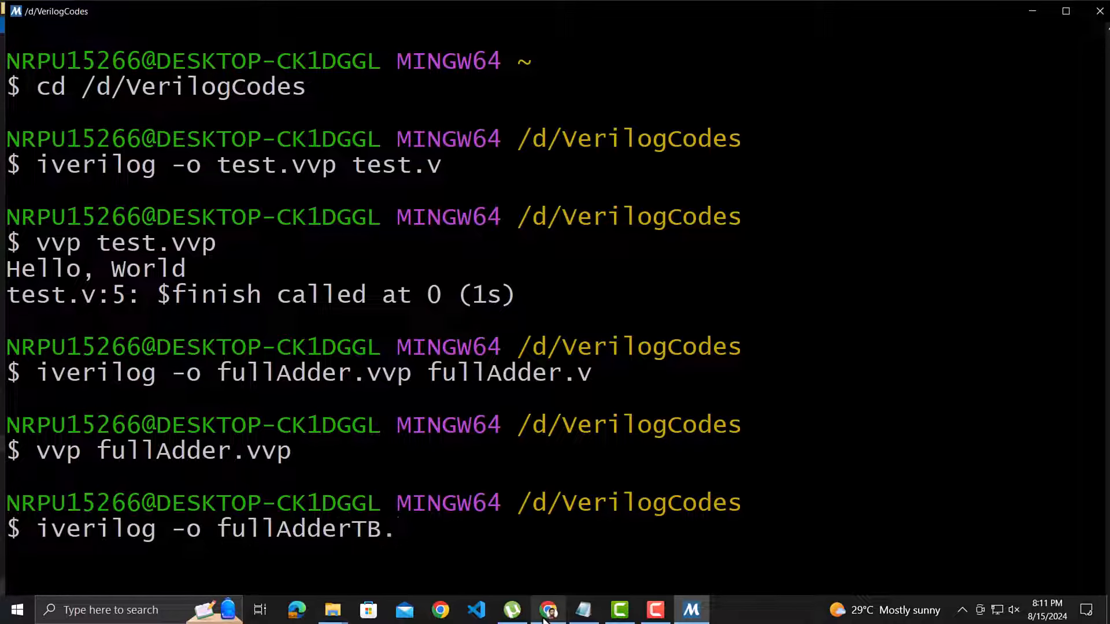
text(vcd)
text(fullAdderTB.v fullAdder)
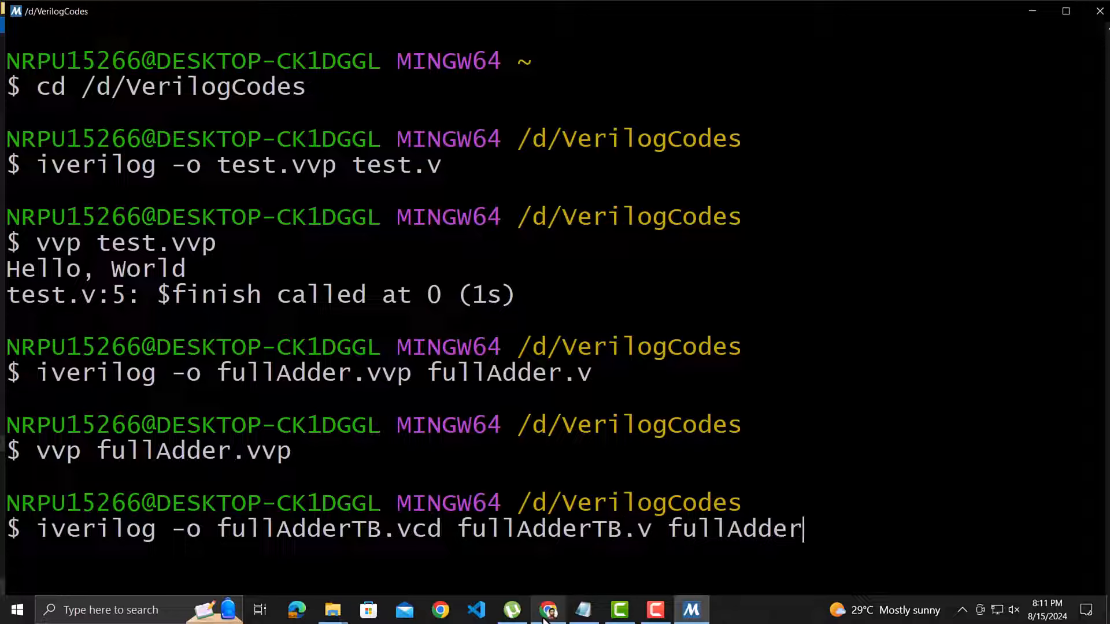
text(.v)
Compile fullAdderTB.v with fullAdder.v into fullAdderTB.vcd and check it in File Explorer
key(Return)
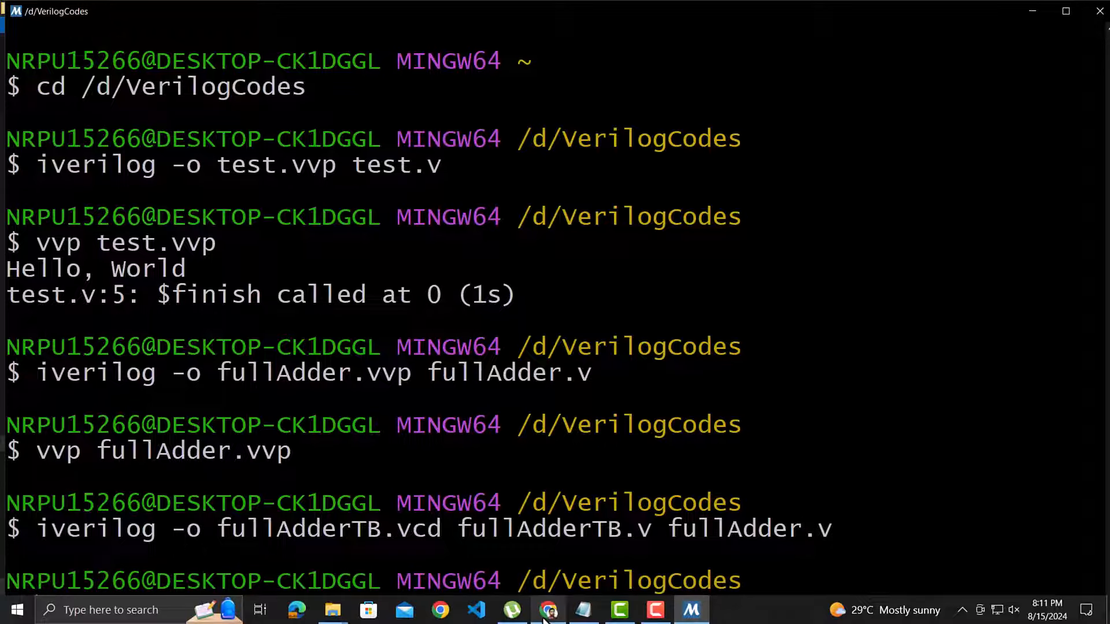
click(364, 559)
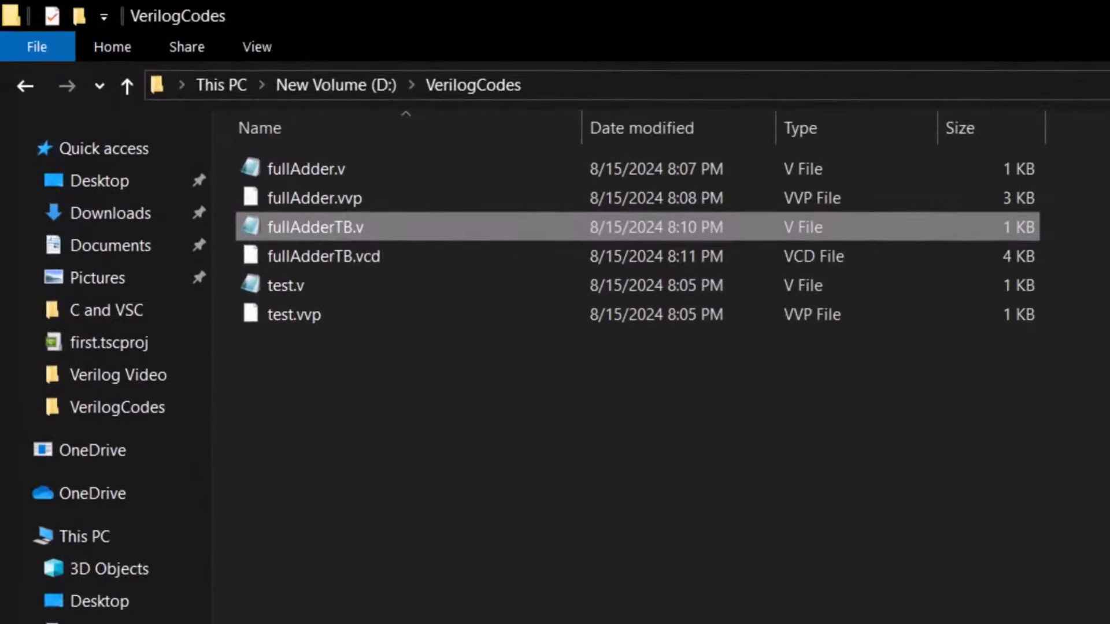
click(304, 264)
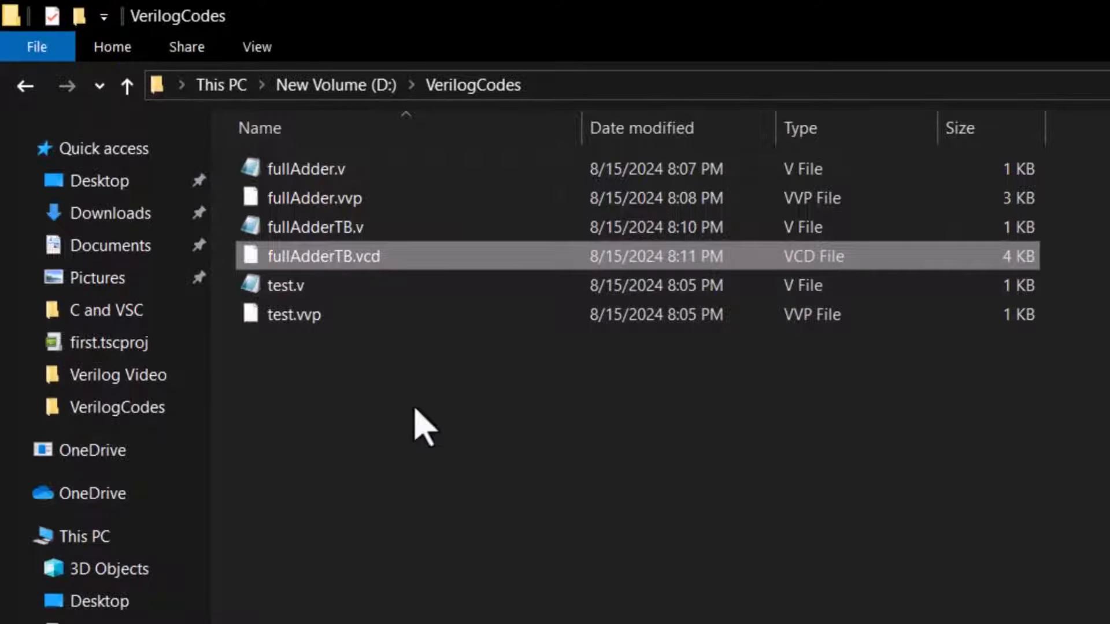
click(430, 443)
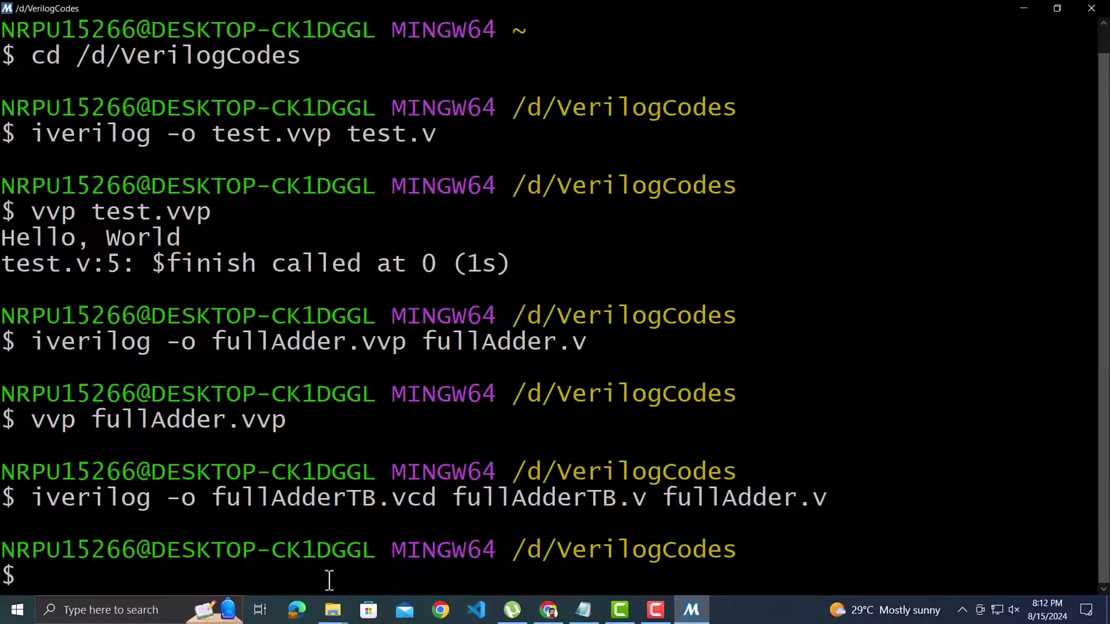
text(vvp fullAdderTB.vcd)
Run vvp fullAdderTB.vcd, printing Testing Full Adder and the five test-case results
key(Return)
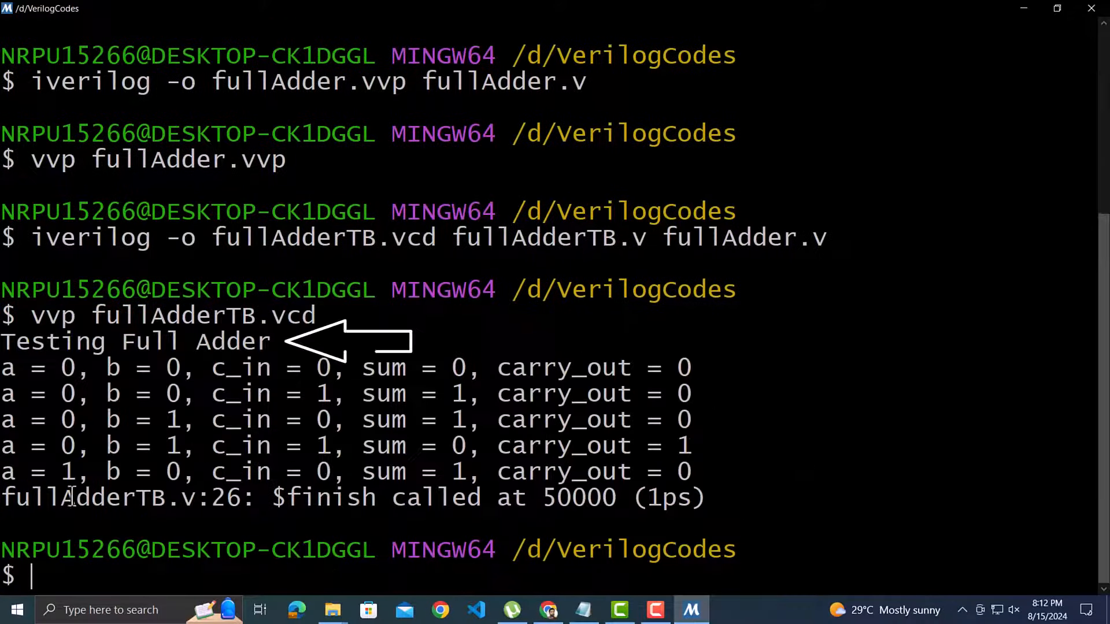
drag(5, 369, 674, 369)
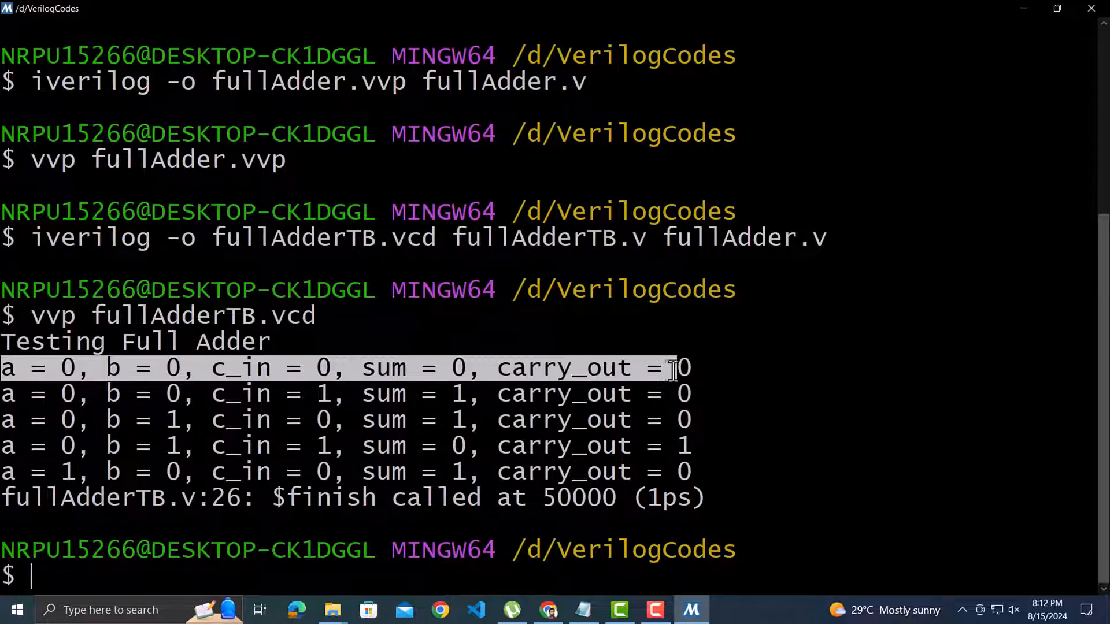
click(774, 512)
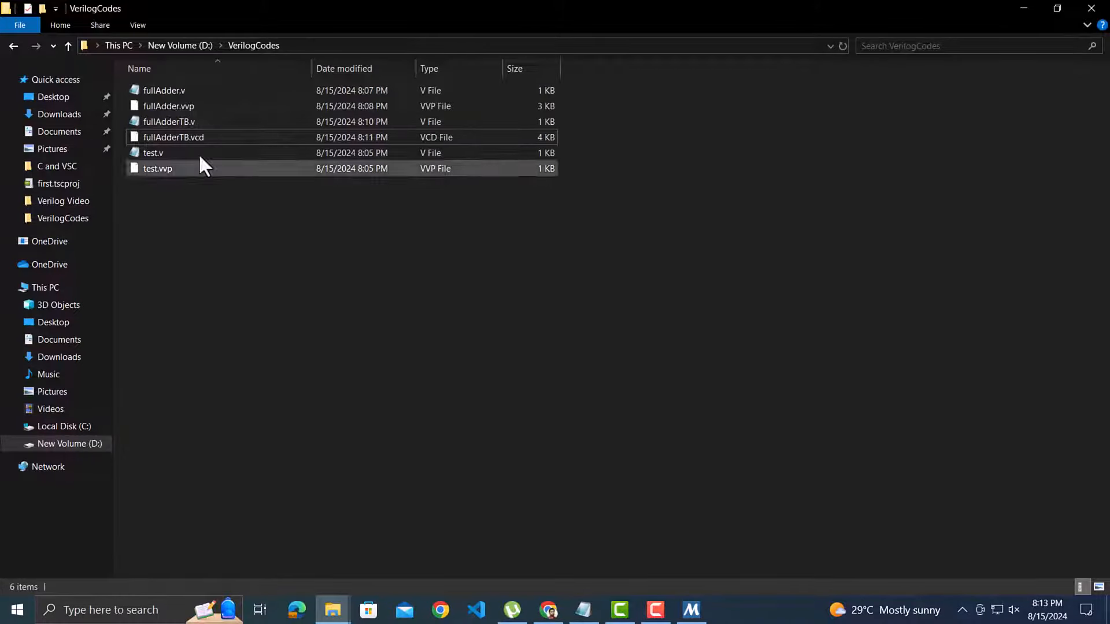
Paste the $dumpfile/$dumpvars initial block into fullAdderTB.v after the instantiation
double_click(184, 122)
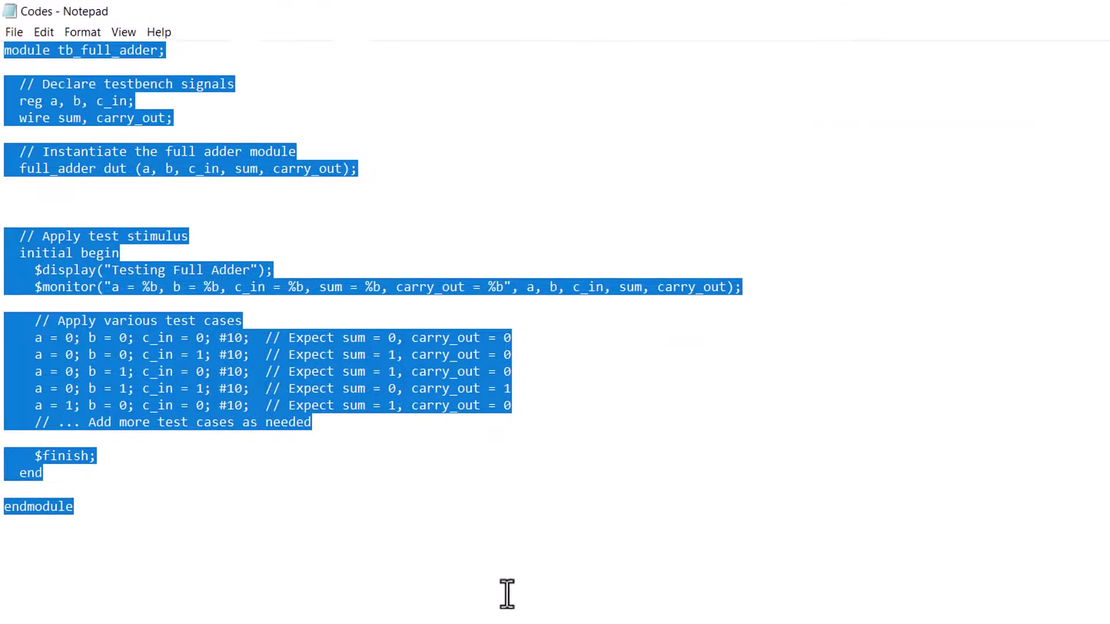
click(506, 595)
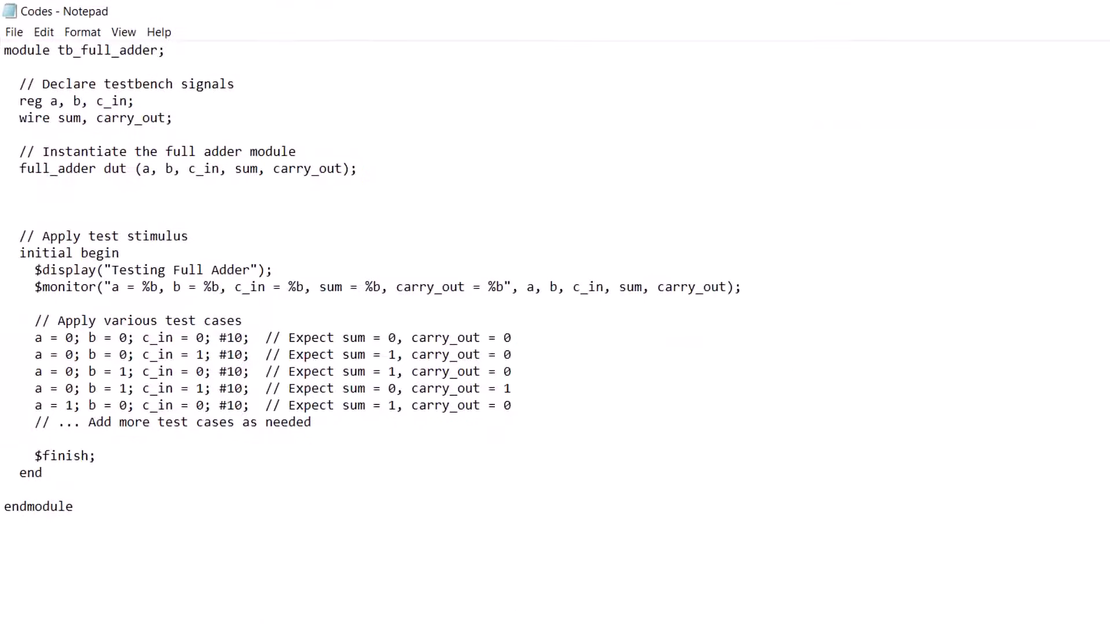
right_click(24, 419)
key(Escape)
click(101, 297)
text(// Dumpfile and dumpvars for waveform generation   initial begin     $dumpfile("fullAdderTB.vcd");  // Specify dump file name     $dumpvars(0, tb_full_adder);  // Dump all signals in the testbench   end)
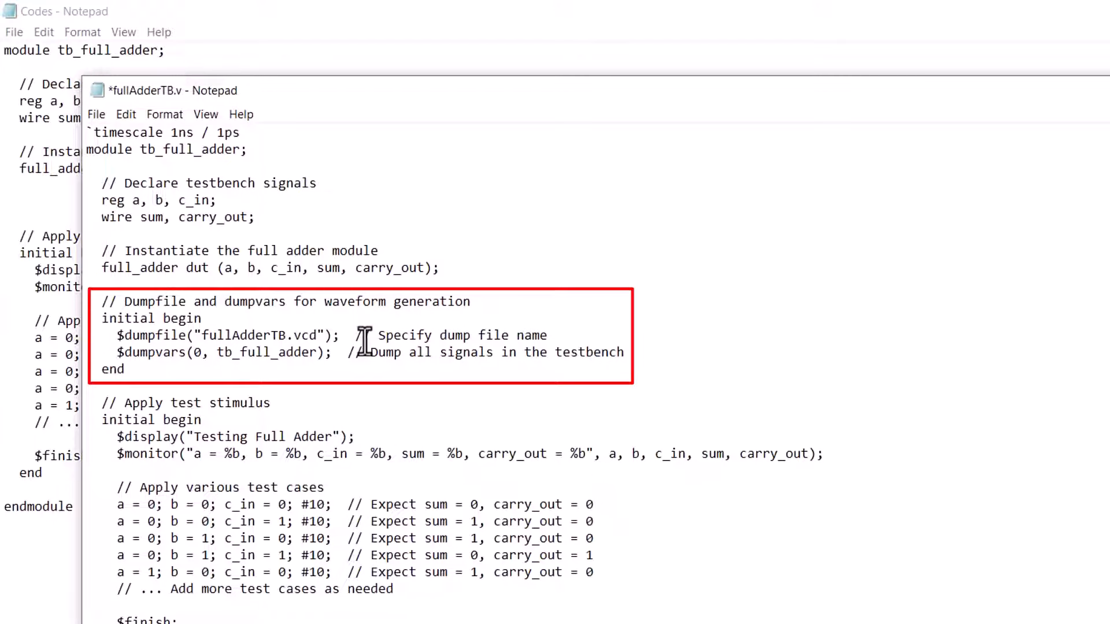
Review the fullAdderTB.vcd dump file name and $dumpvars call, then save the testbench
drag(365, 341, 196, 338)
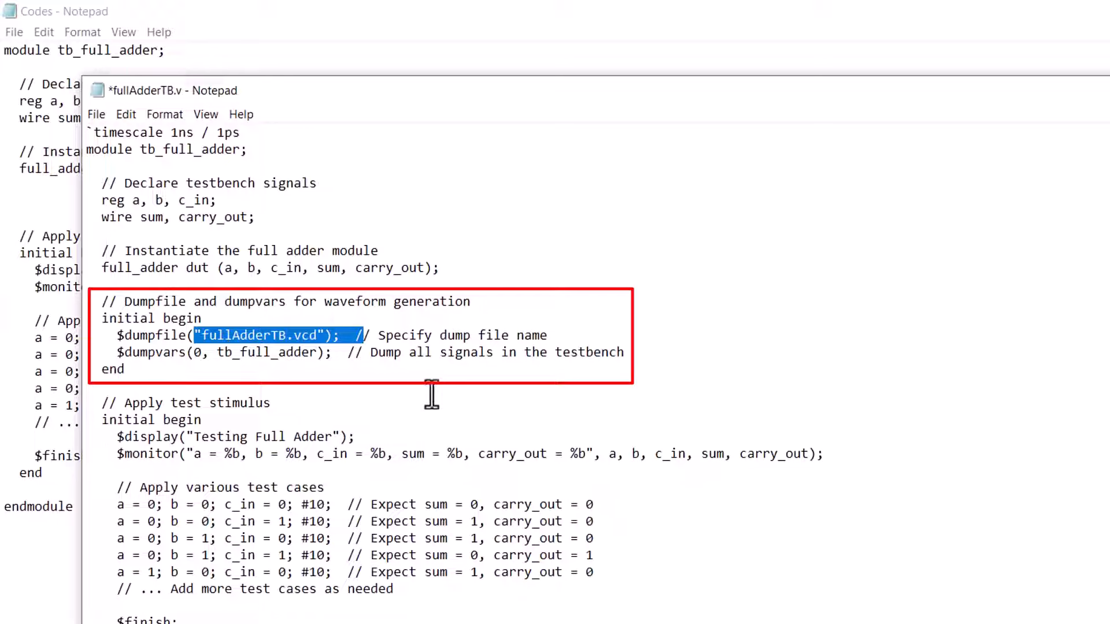
click(357, 384)
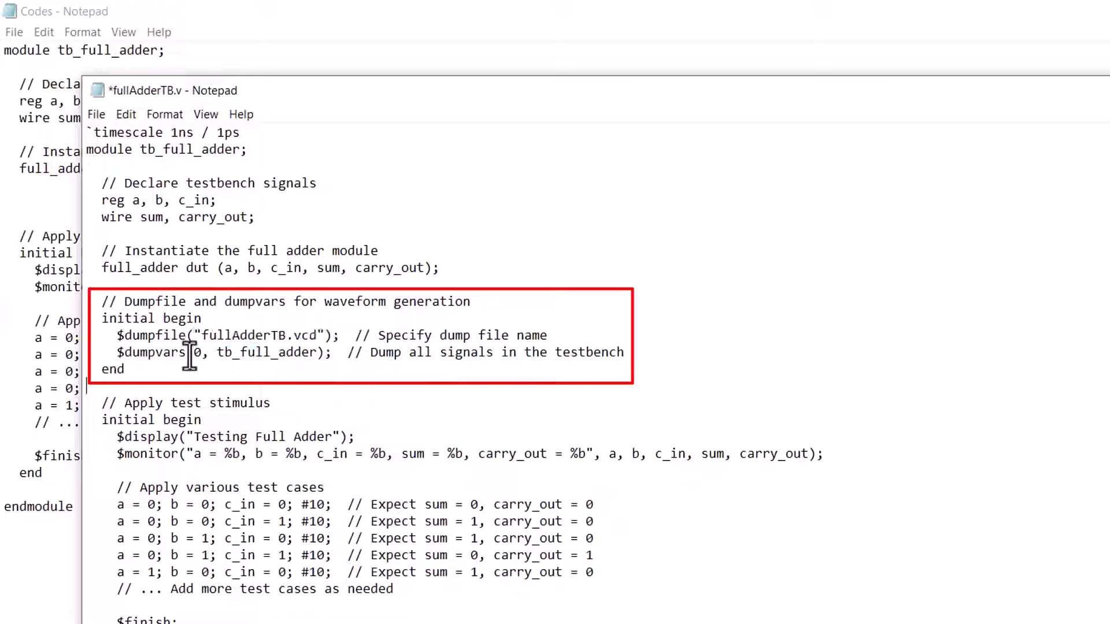
drag(124, 352, 340, 352)
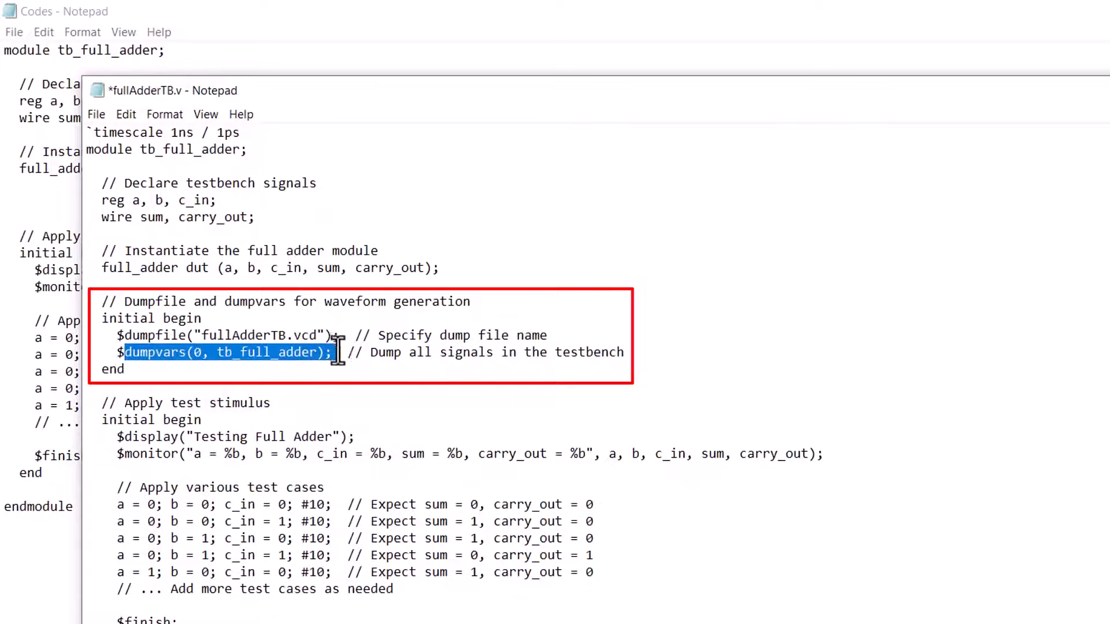
click(408, 385)
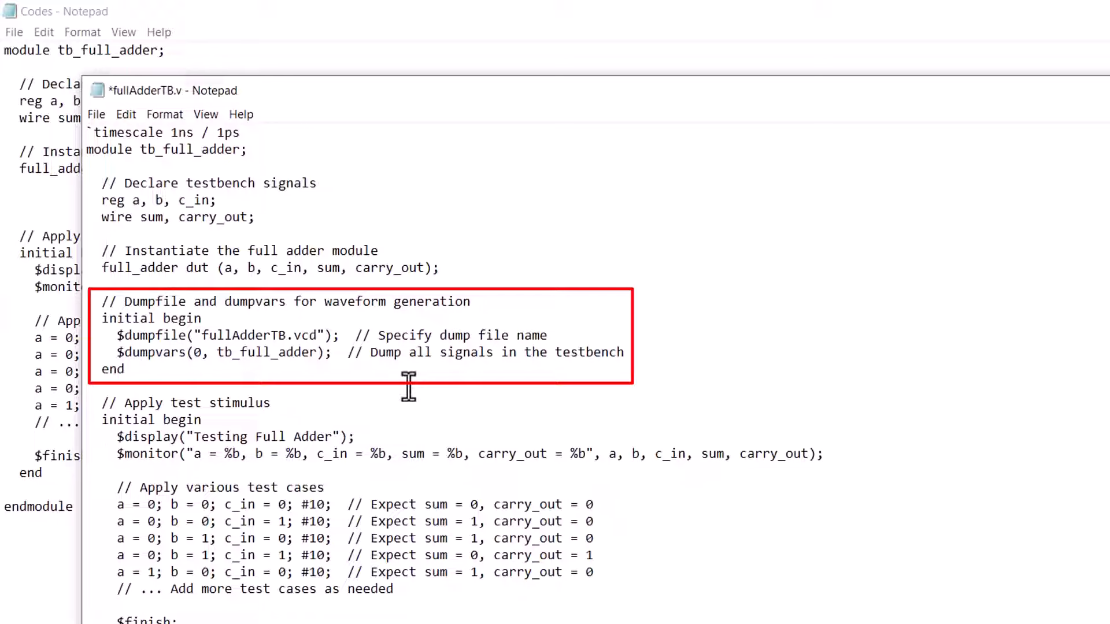
key(ctrl+s)
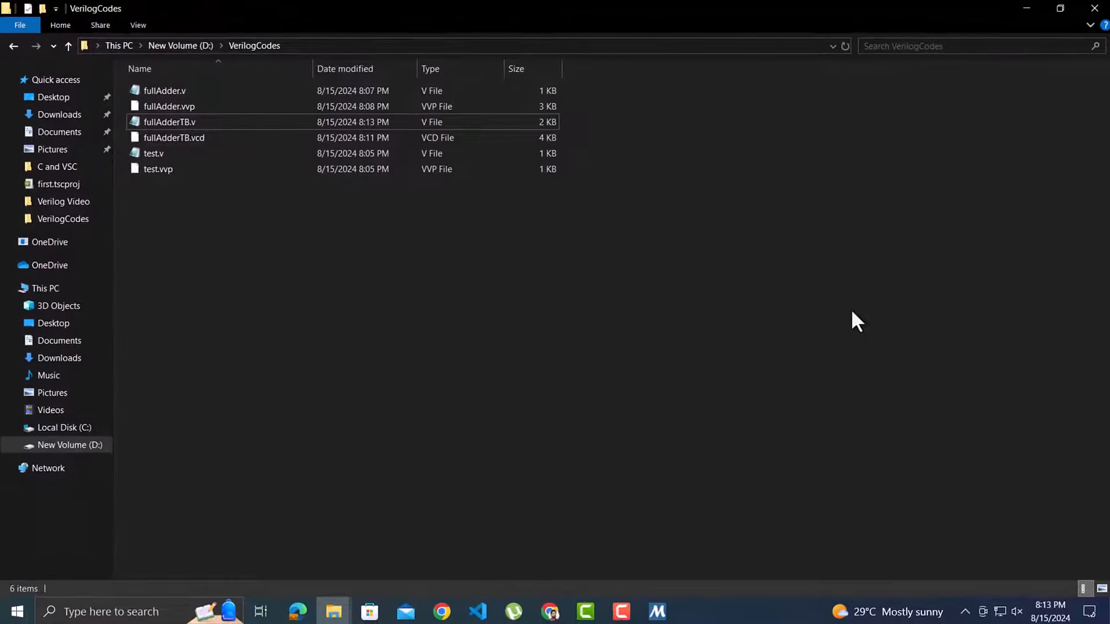
Recompile with iverilog and rerun vvp, confirming fullAdderTB.vcd opened for output
click(654, 610)
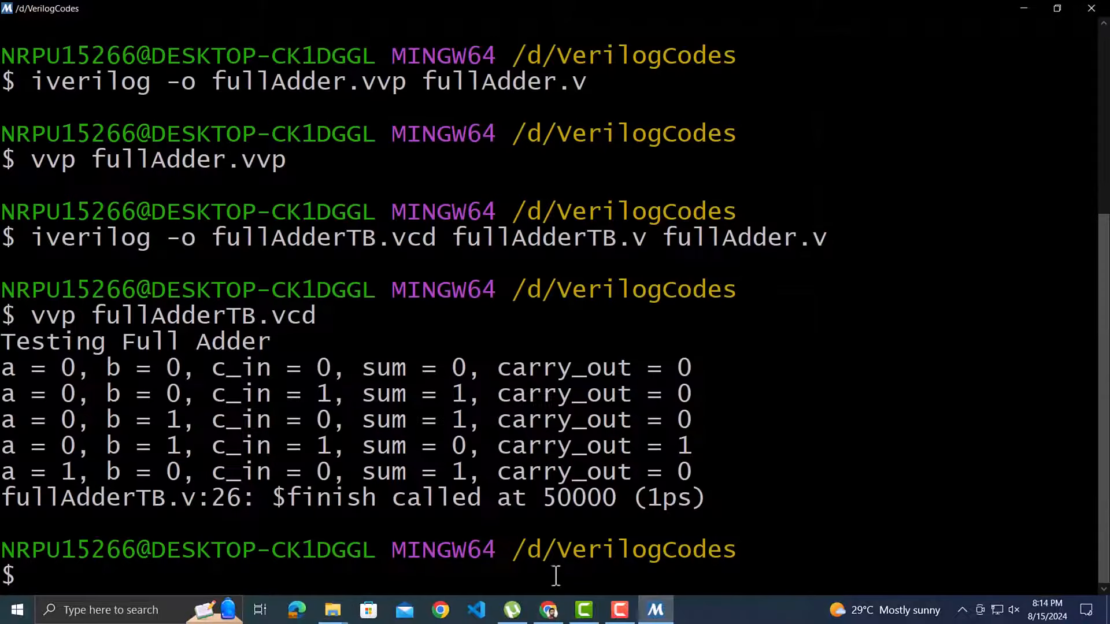
key(Up)
key(Up)
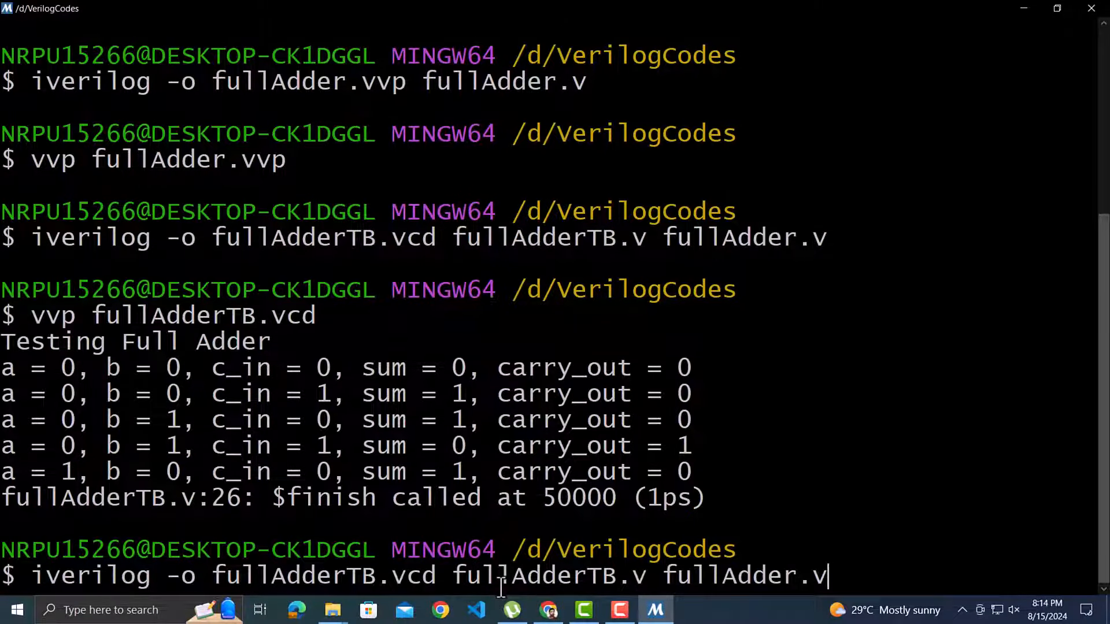
key(Return)
key(Up)
key(Up)
key(Return)
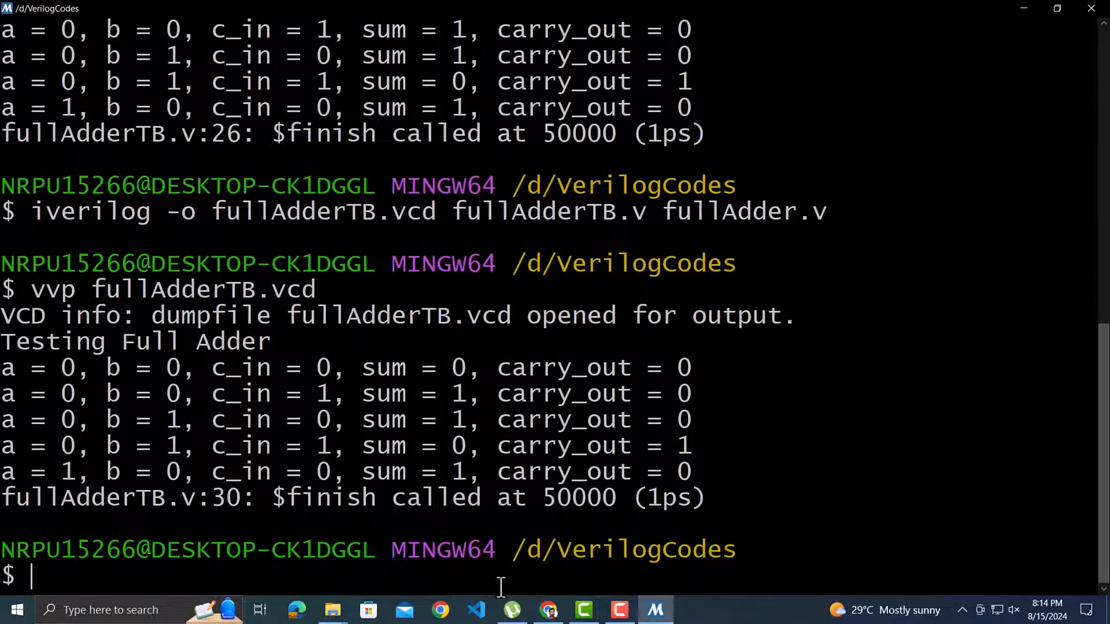
drag(810, 315, 2, 317)
click(67, 585)
text(gtkwave)
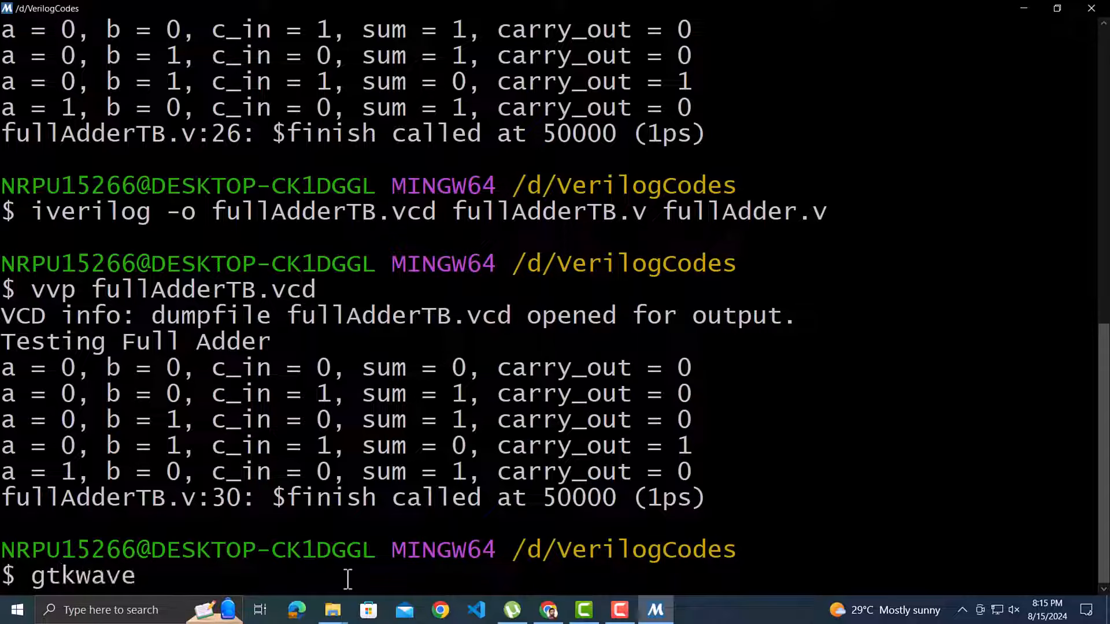
Launch gtkwave from the shell and return to the VerilogCodes folder
key(Return)
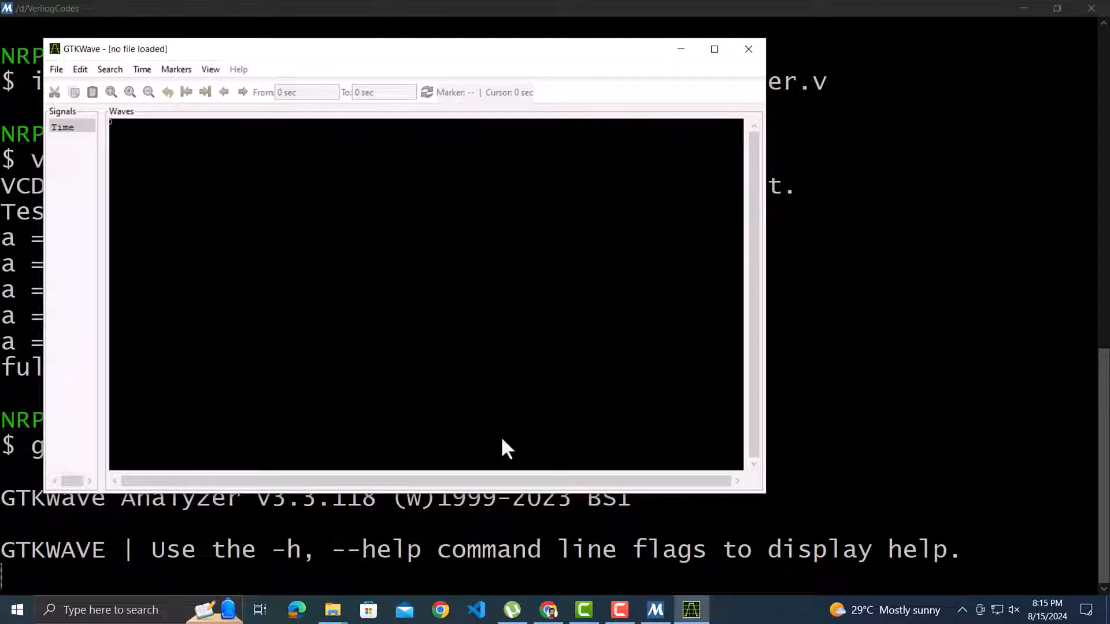
mouse_move(332, 609)
click(359, 556)
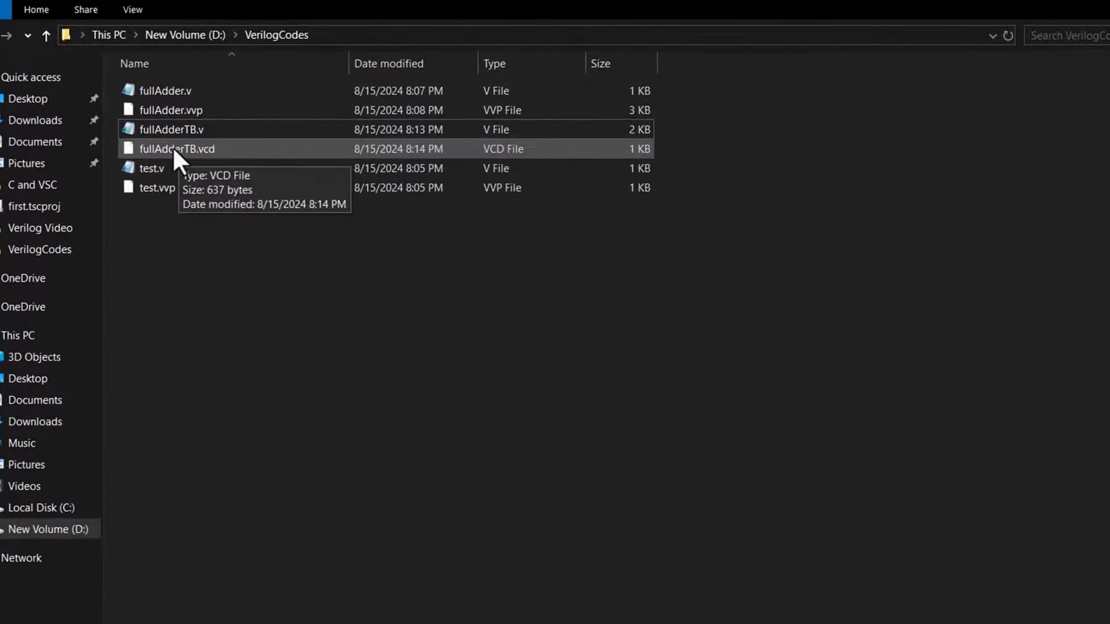
Load fullAdderTB.vcd into GTKWave by dragging it in and expand tb_full_adder
click(172, 147)
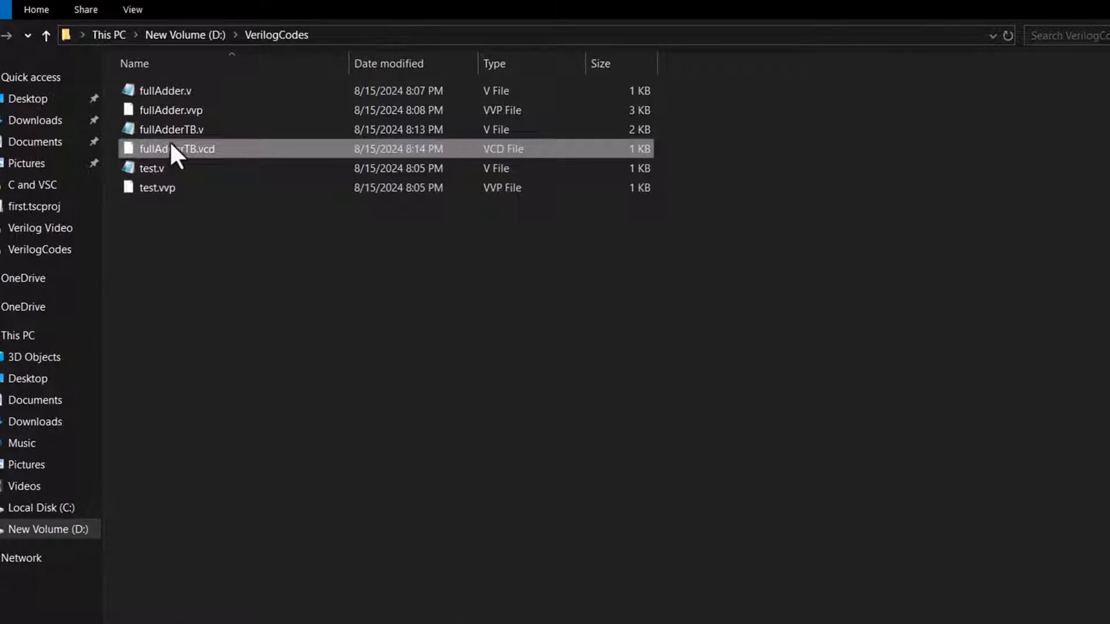
mouse_move(169, 145)
mouse_down()
mouse_move(176, 457)
mouse_move(82, 425)
mouse_up()
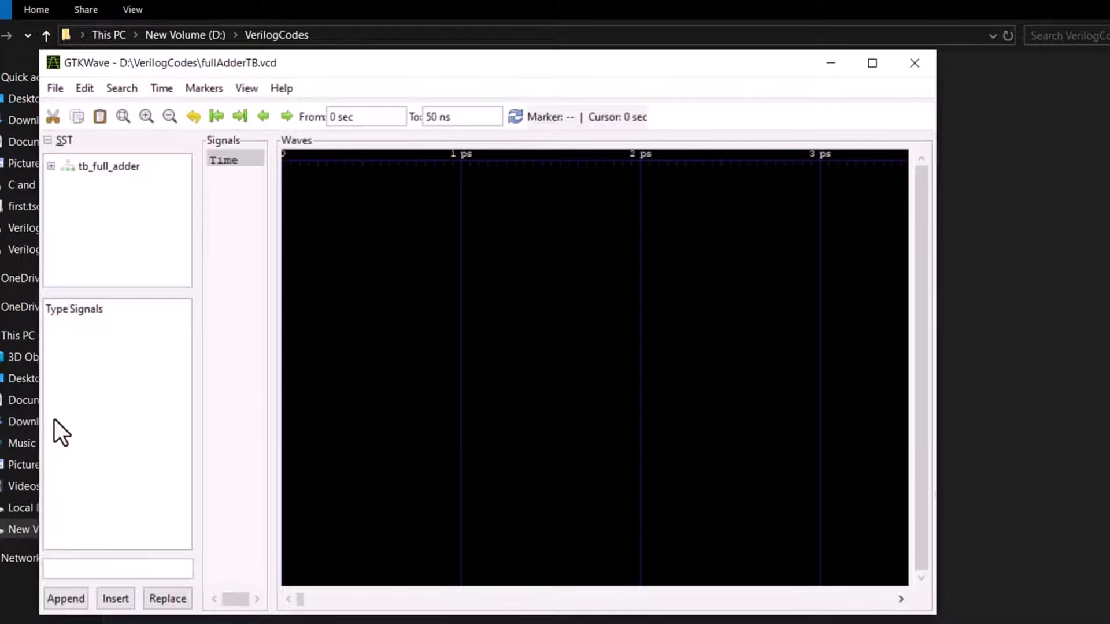
click(51, 168)
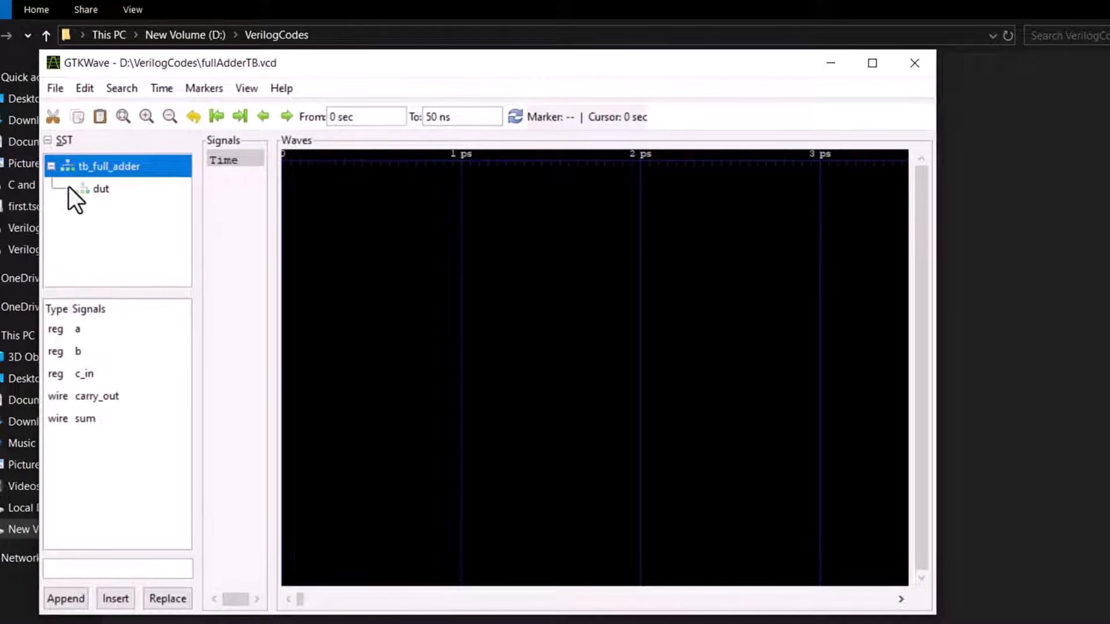
Append signals a, b, c_in, carry_out and sum to the waves view
double_click(80, 332)
double_click(88, 351)
double_click(86, 374)
double_click(104, 397)
click(100, 419)
double_click(100, 420)
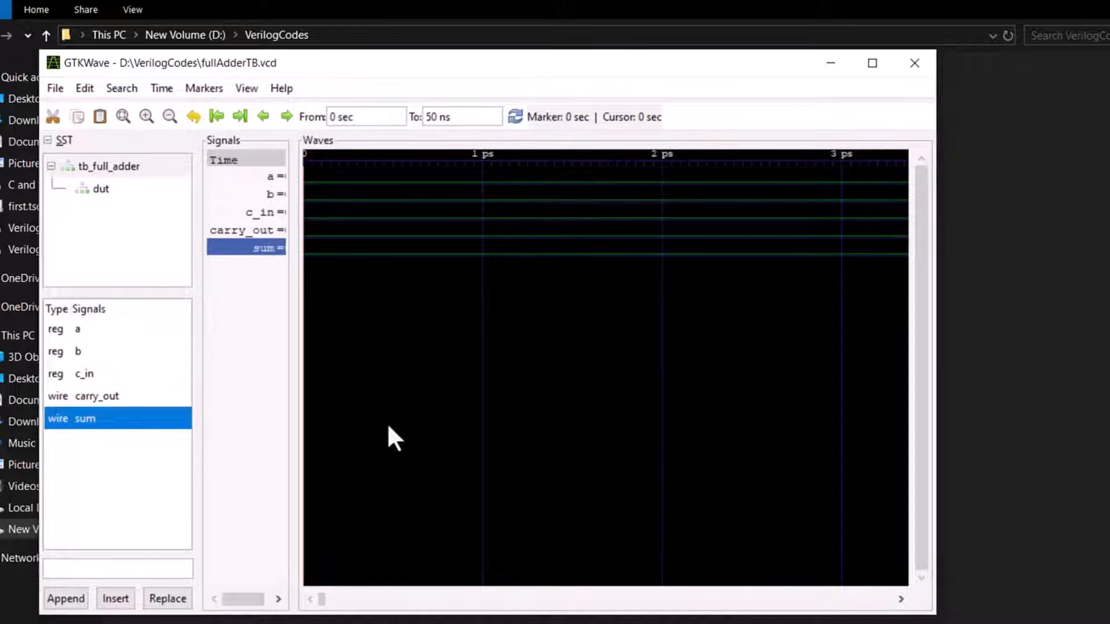
Fit the waveforms to the full time range, then close GTKWave
click(121, 118)
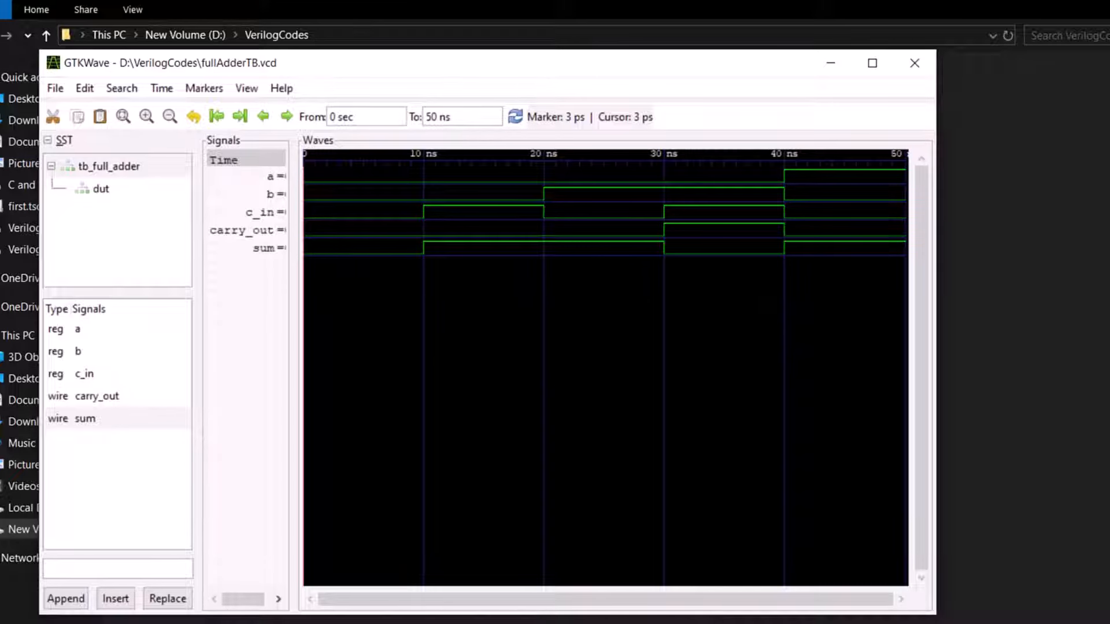
click(908, 58)
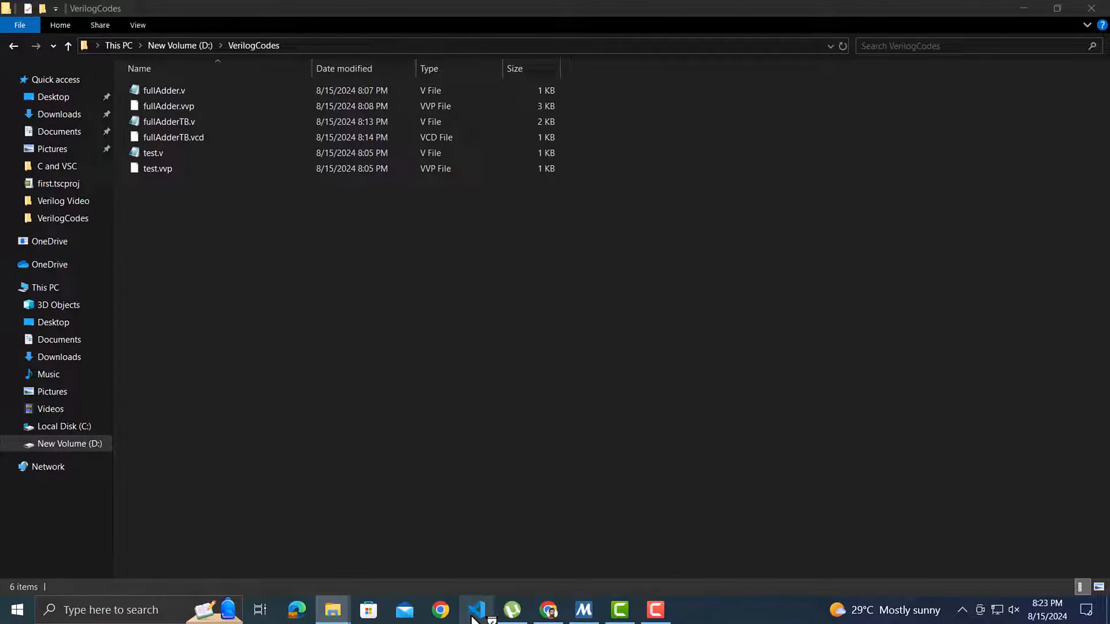
Launch VS Code and open D:\VerilogCodes as the workspace folder
click(475, 611)
click(54, 17)
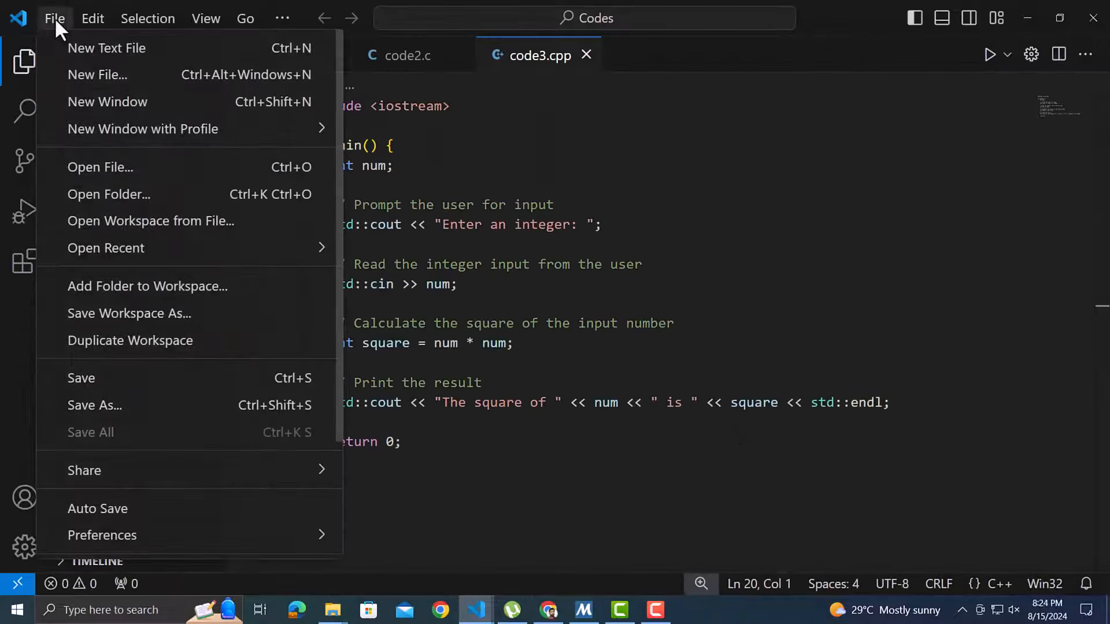
click(109, 196)
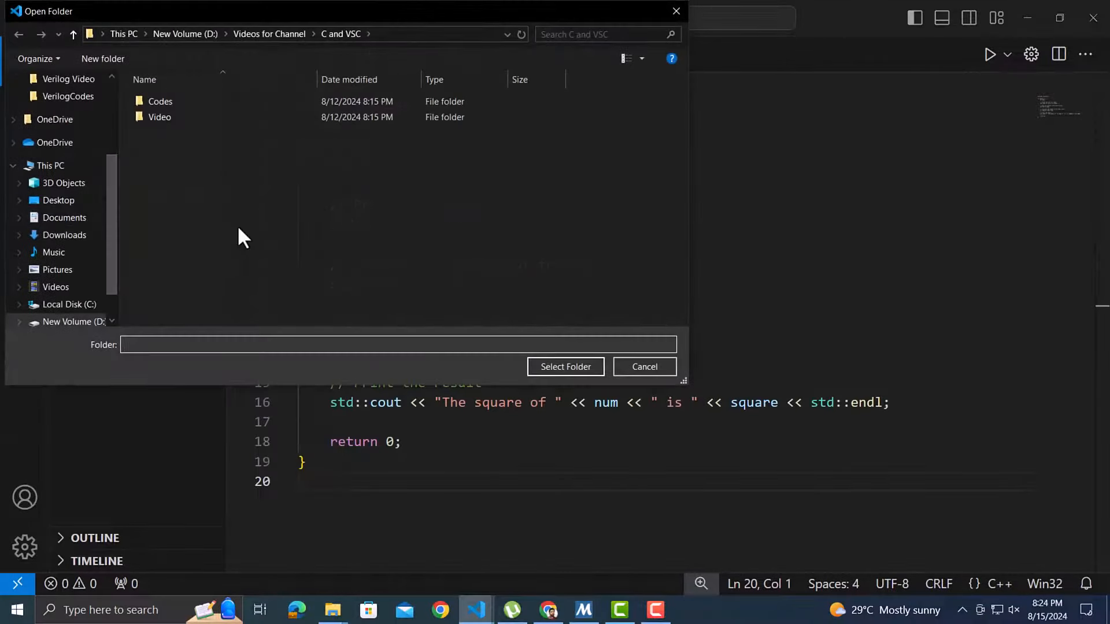
click(185, 34)
double_click(205, 134)
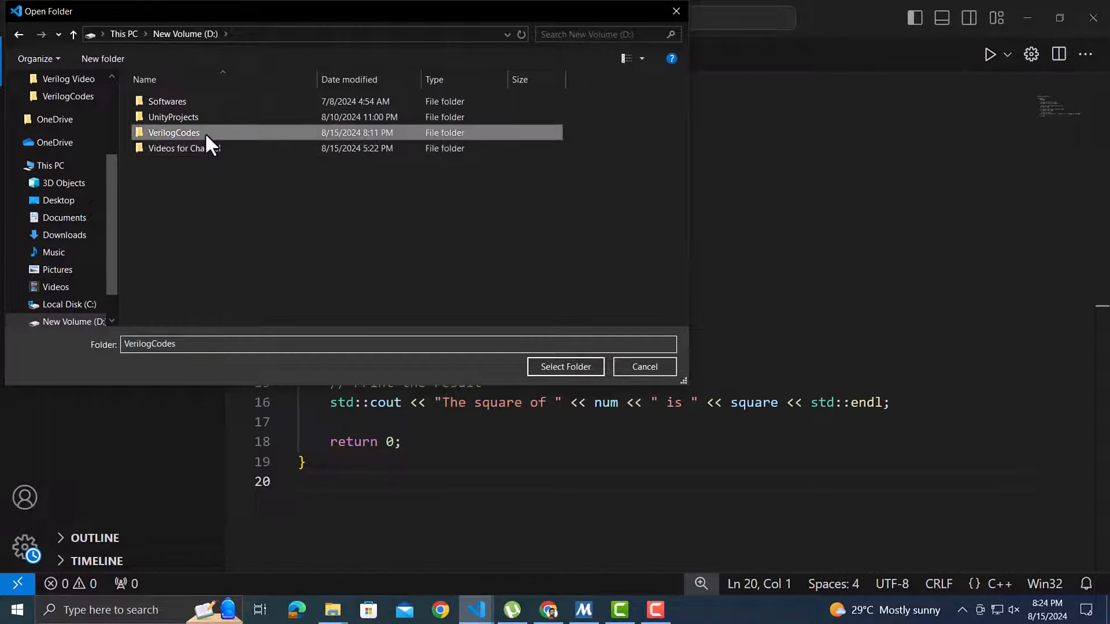
click(566, 367)
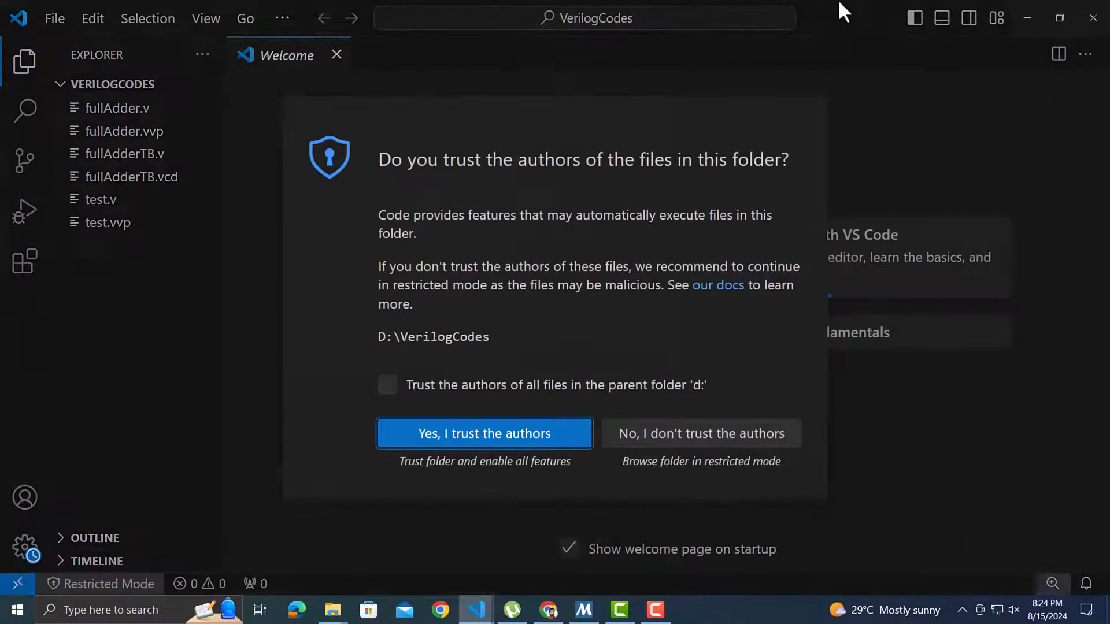
Trust the folder's authors and show fullAdder.v in the editor
click(387, 384)
click(434, 437)
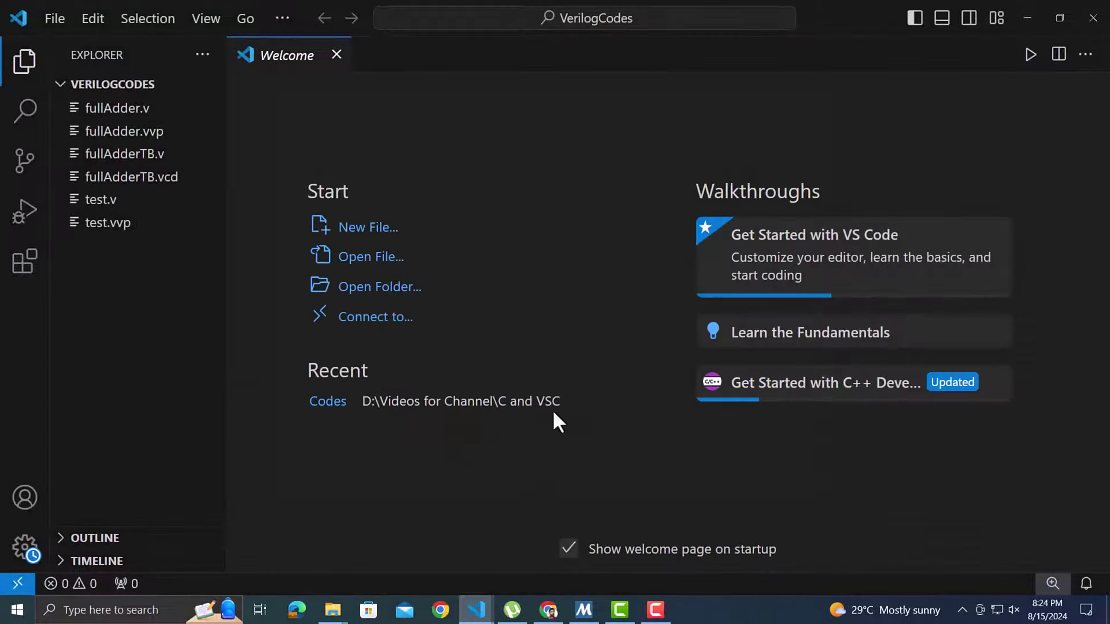
click(136, 110)
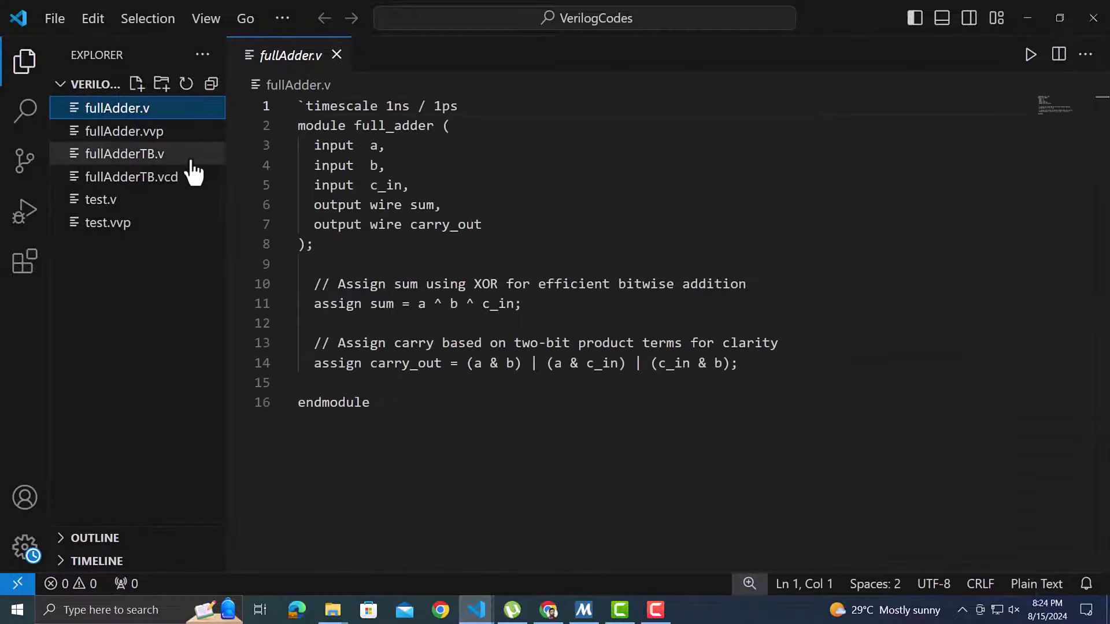
click(545, 482)
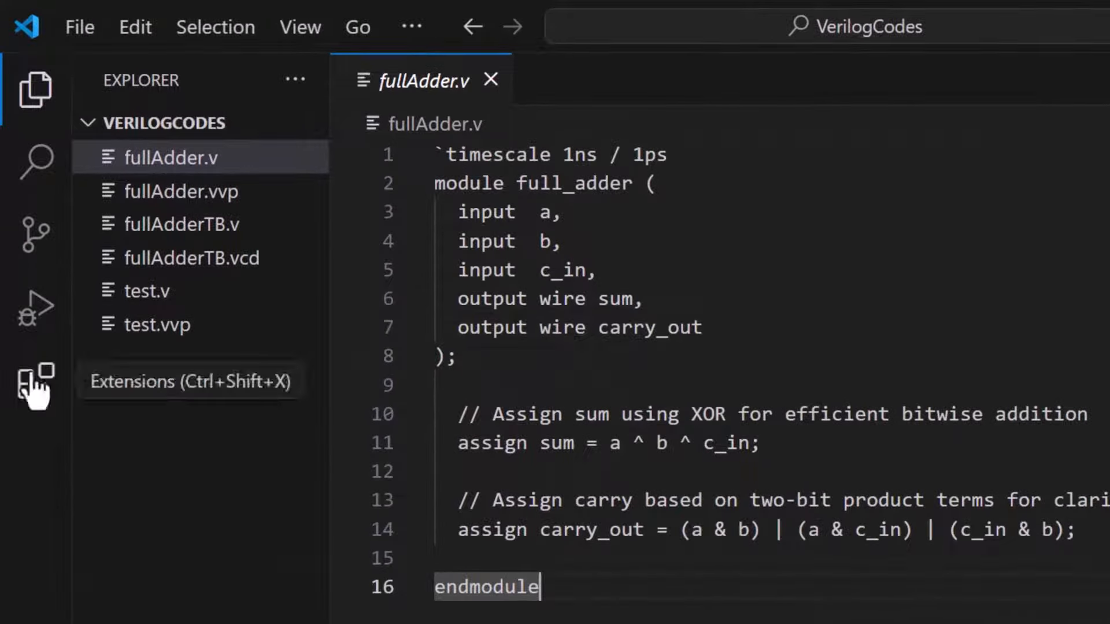
Install the Verilog-HDL/SystemVerilog extension from the Extensions view and return to Explorer
click(37, 379)
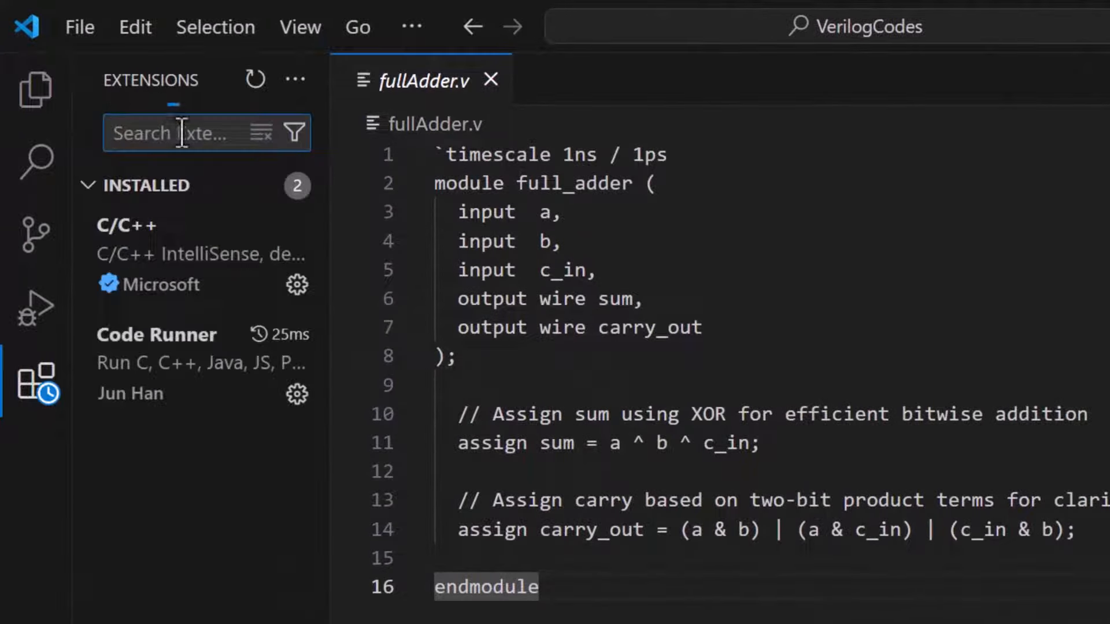
text(verilog)
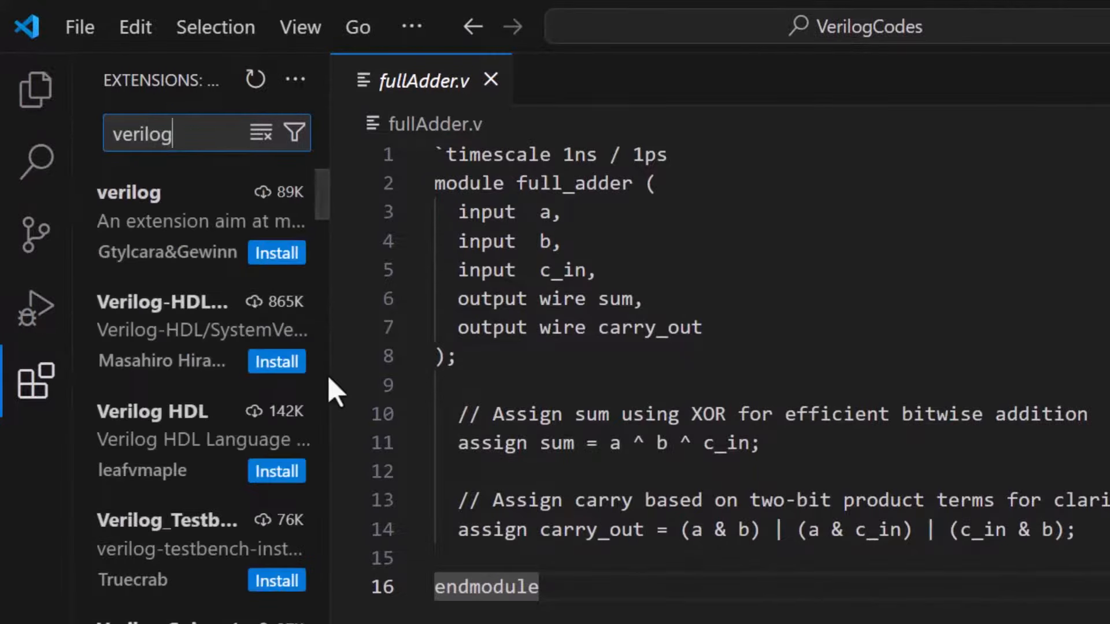
mouse_move(330, 375)
mouse_down()
mouse_move(411, 372)
mouse_move(507, 390)
mouse_up()
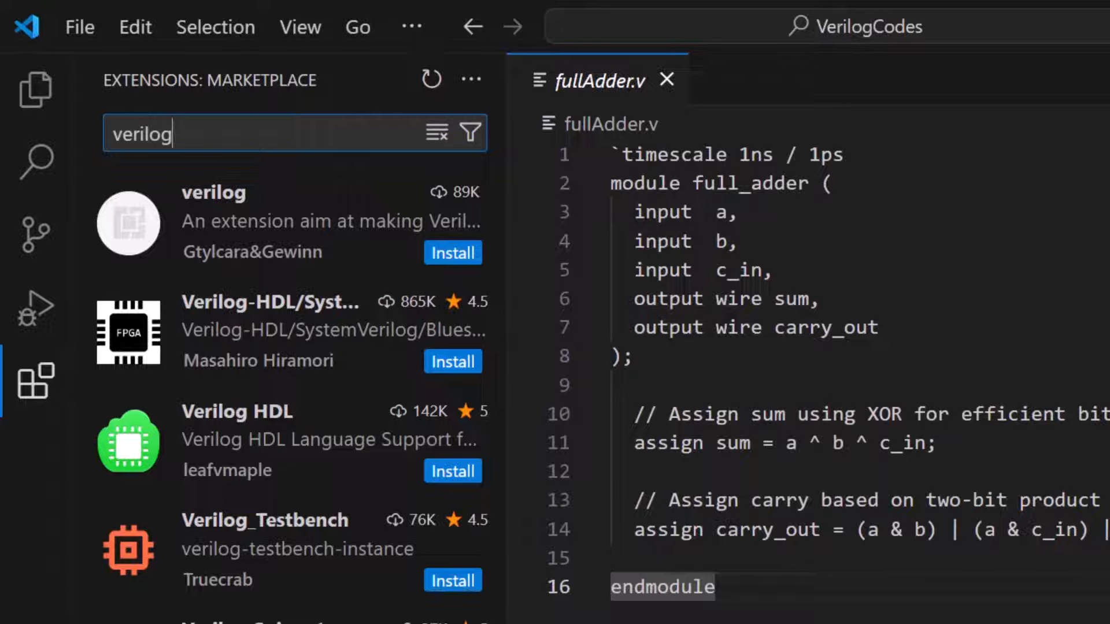
click(275, 355)
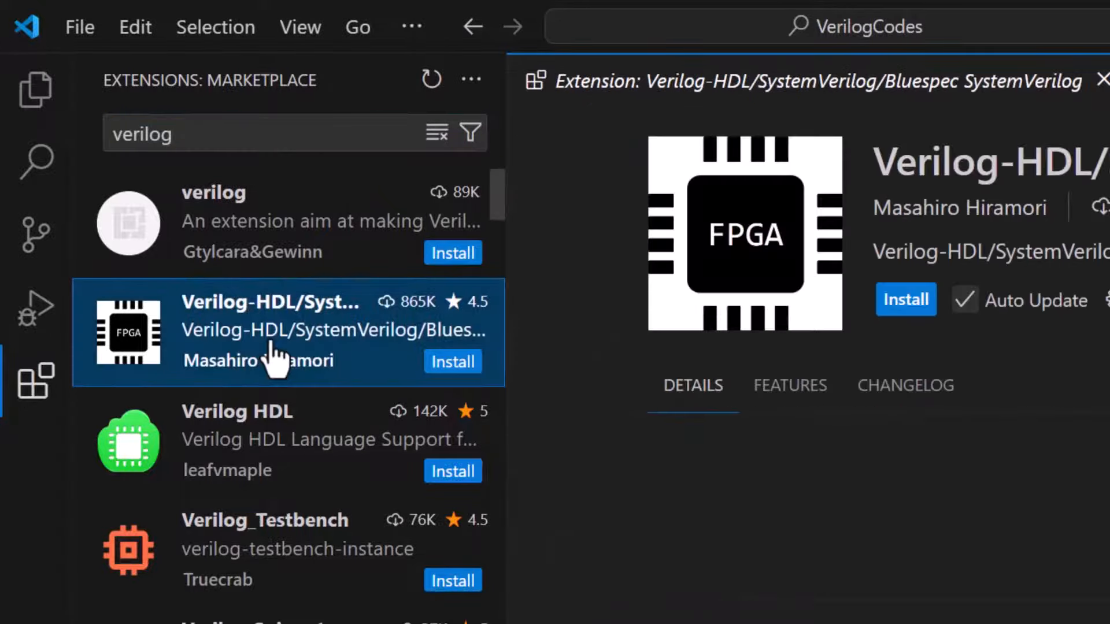
click(907, 299)
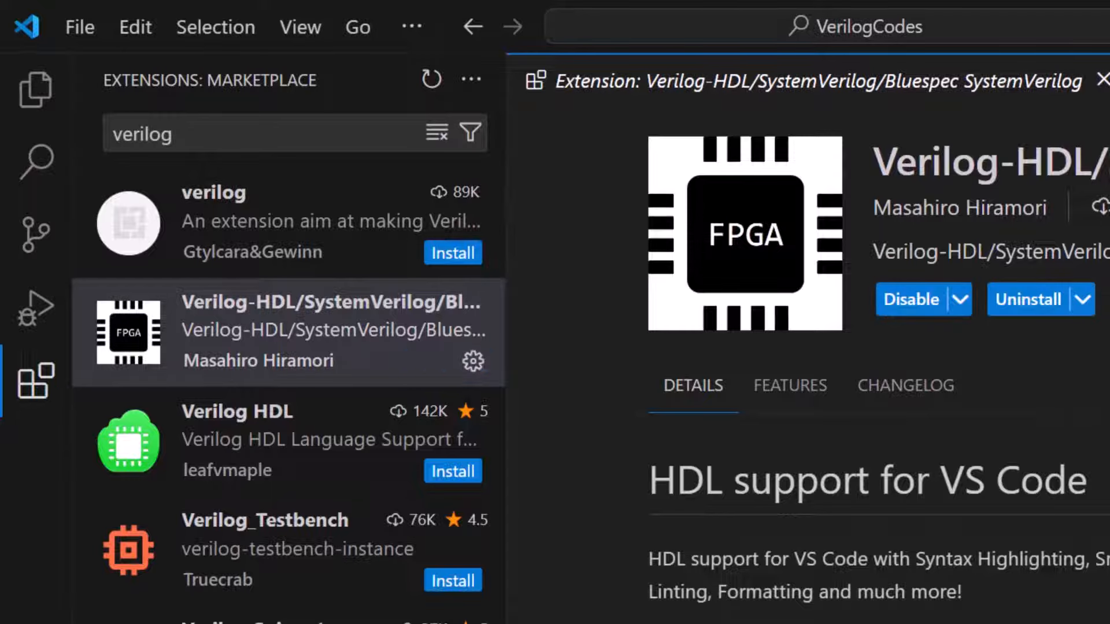
click(35, 90)
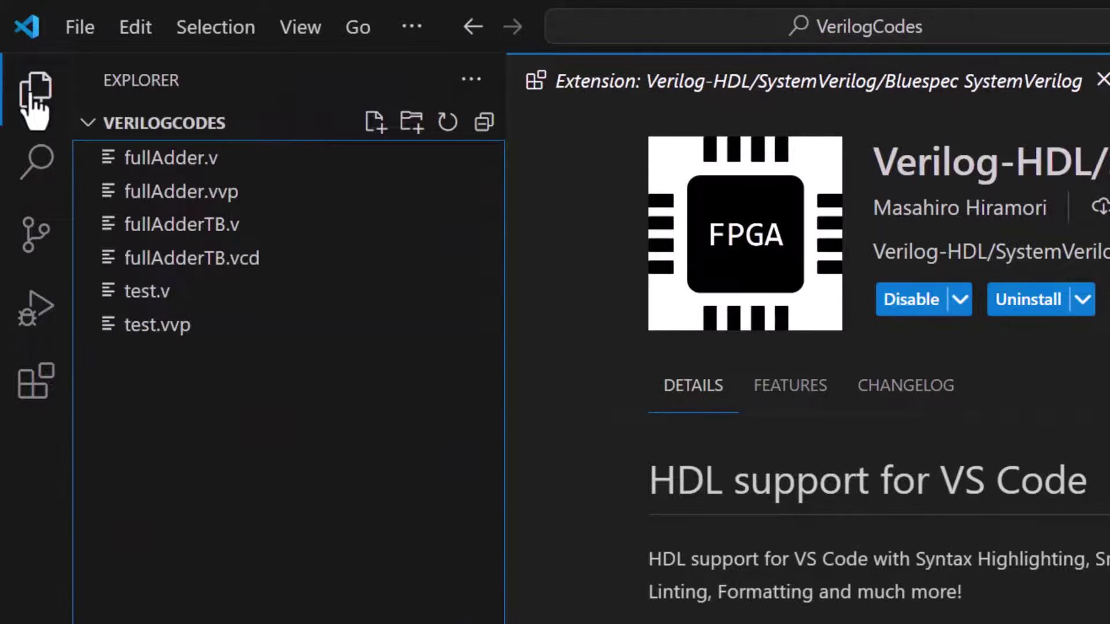
Try Verilog autocompletion with a trial 'output wire' line in fullAdder.v, remove it and save
click(166, 161)
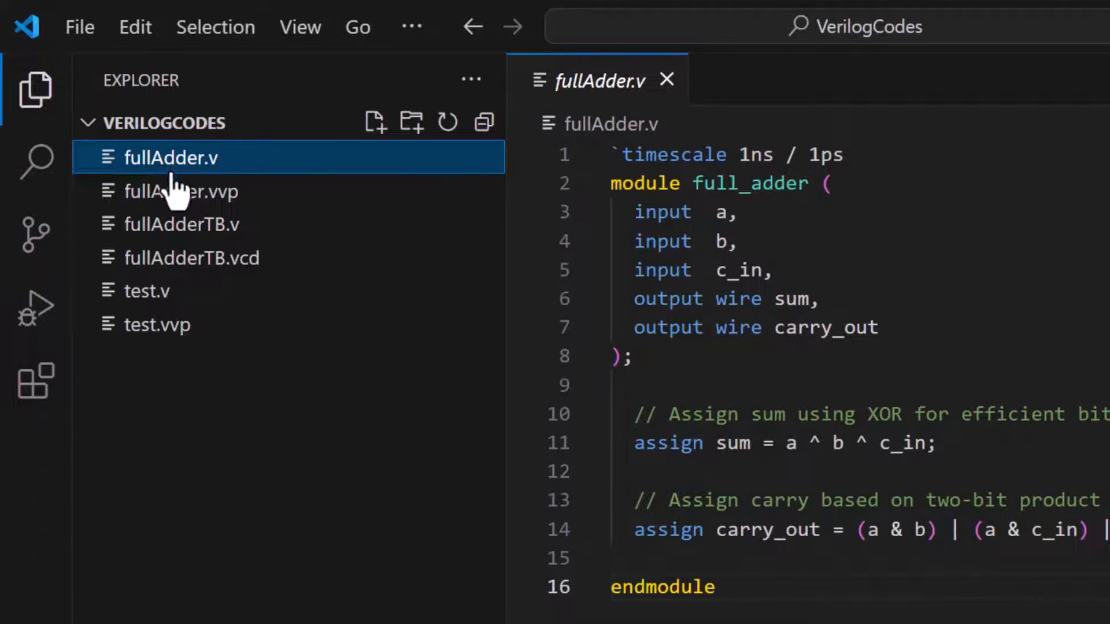
double_click(589, 86)
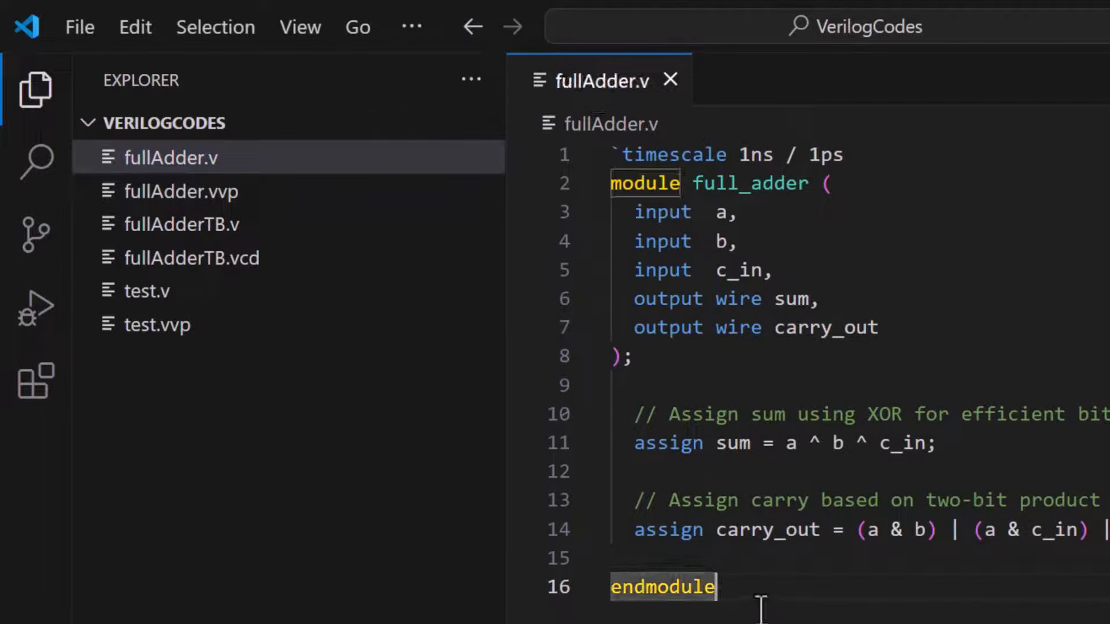
click(899, 327)
key(Return)
text(out)
key(Tab)
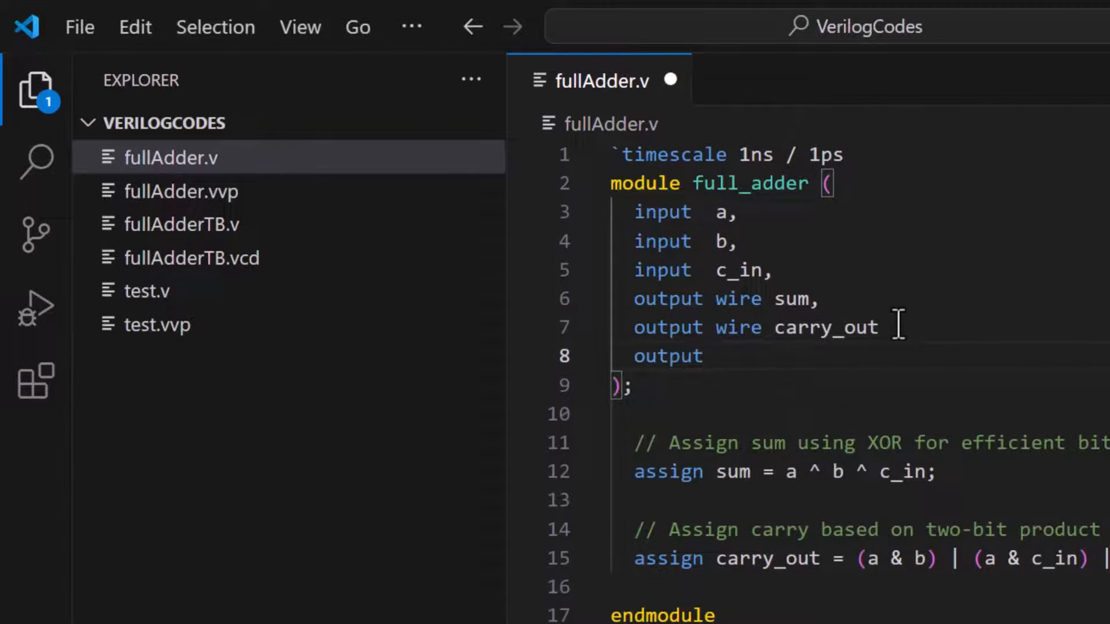
text(wi)
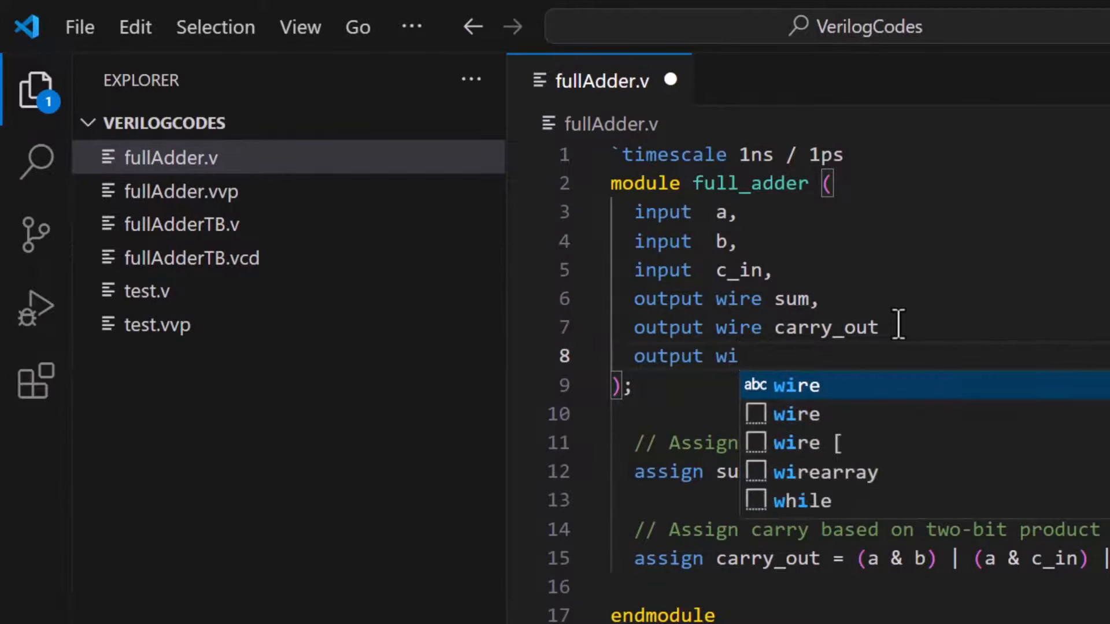
text(r)
key(Tab)
key(BackSpace)
key(BackSpace)
key(BackSpace)
key(BackSpace)
key(BackSpace)
key(BackSpace)
key(BackSpace)
key(BackSpace)
key(BackSpace)
key(BackSpace)
key(BackSpace)
key(BackSpace)
key(BackSpace)
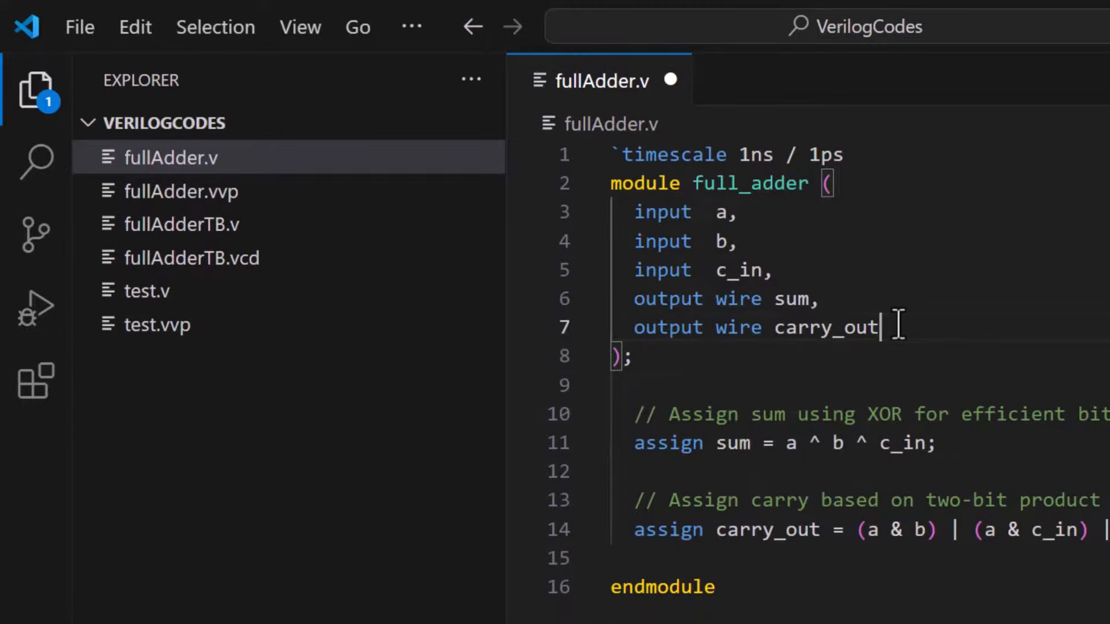
key(ctrl+s)
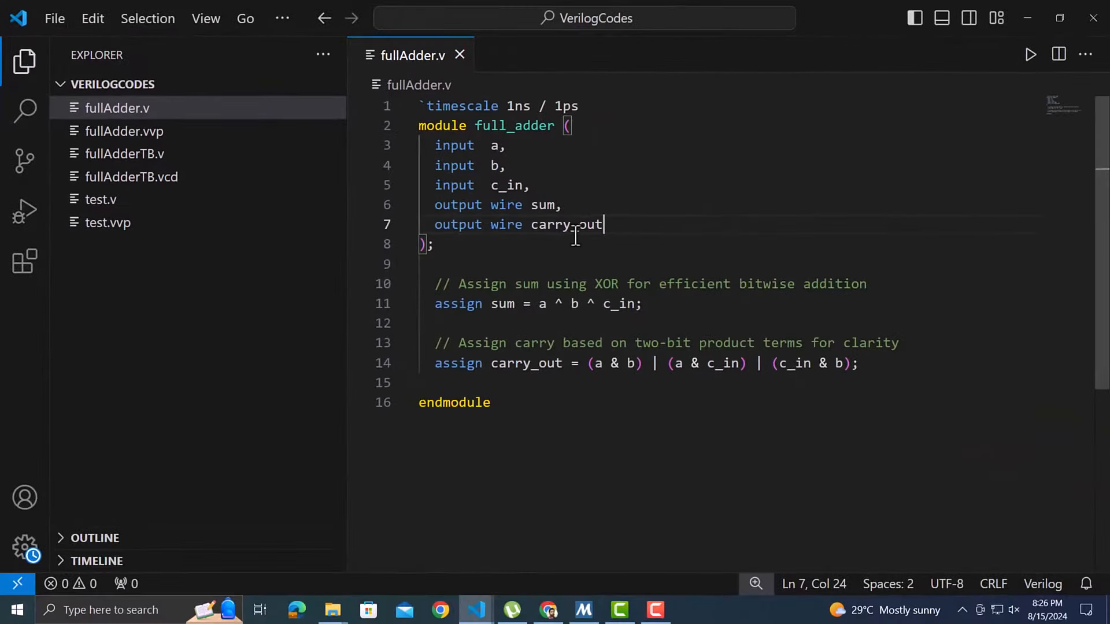
Run 'vvp test.vvp' in a new integrated terminal, copy the Hello, World output, and close the panel
click(281, 17)
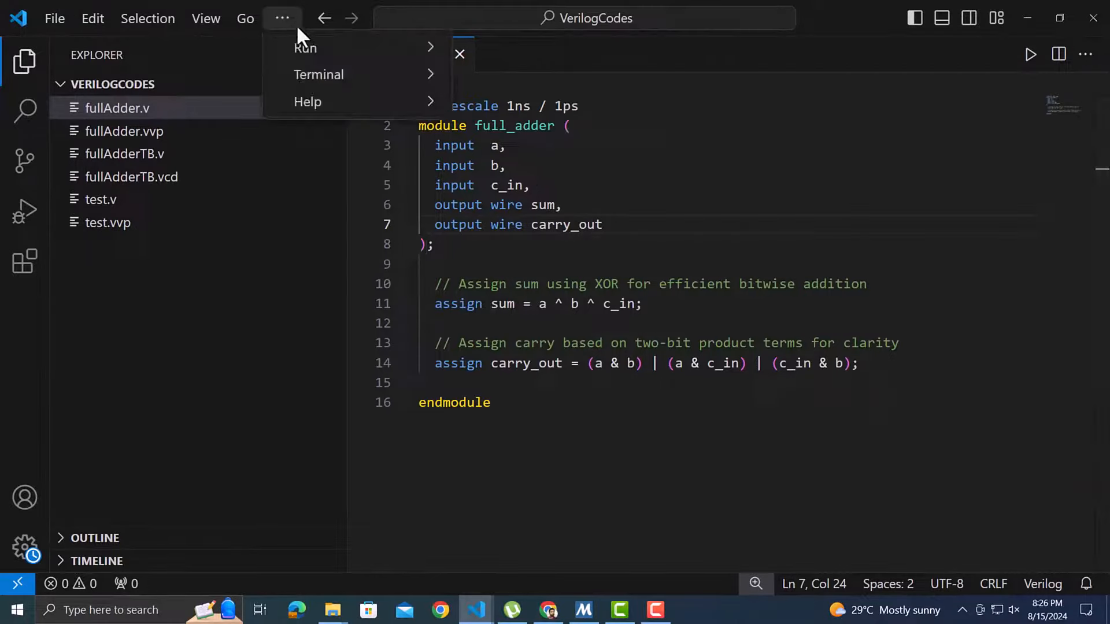
mouse_move(319, 75)
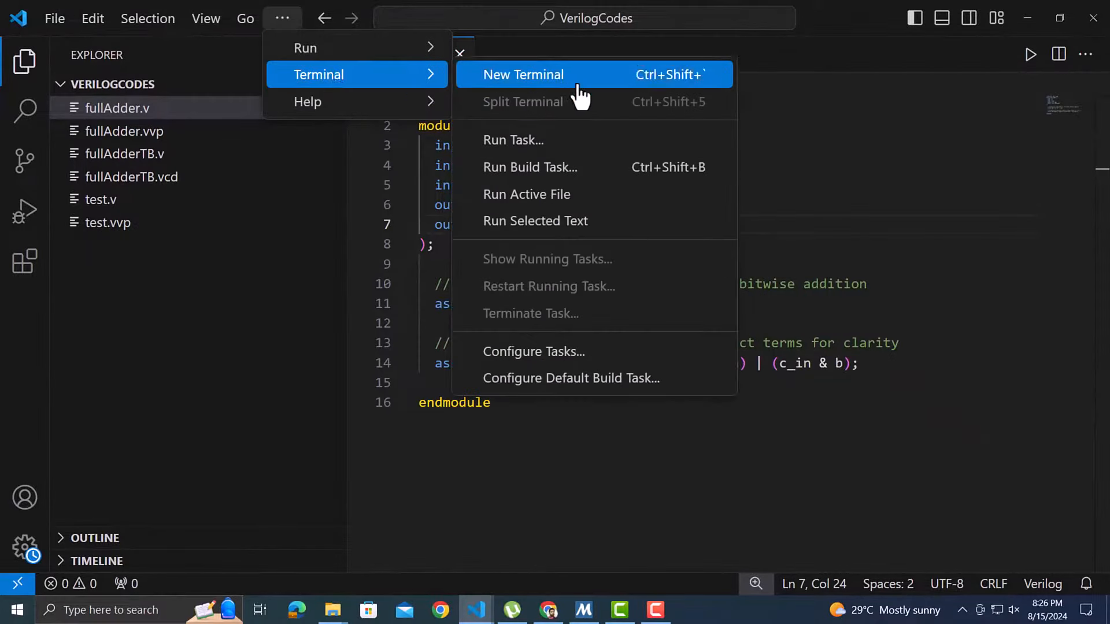
click(579, 80)
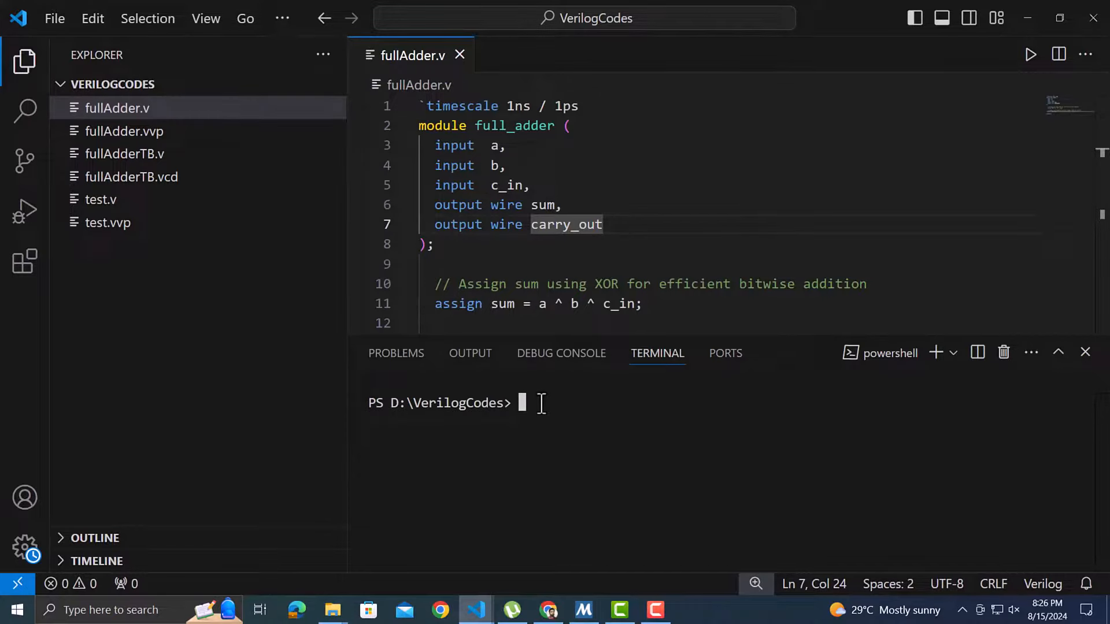
text(vvp test)
text(.vvp)
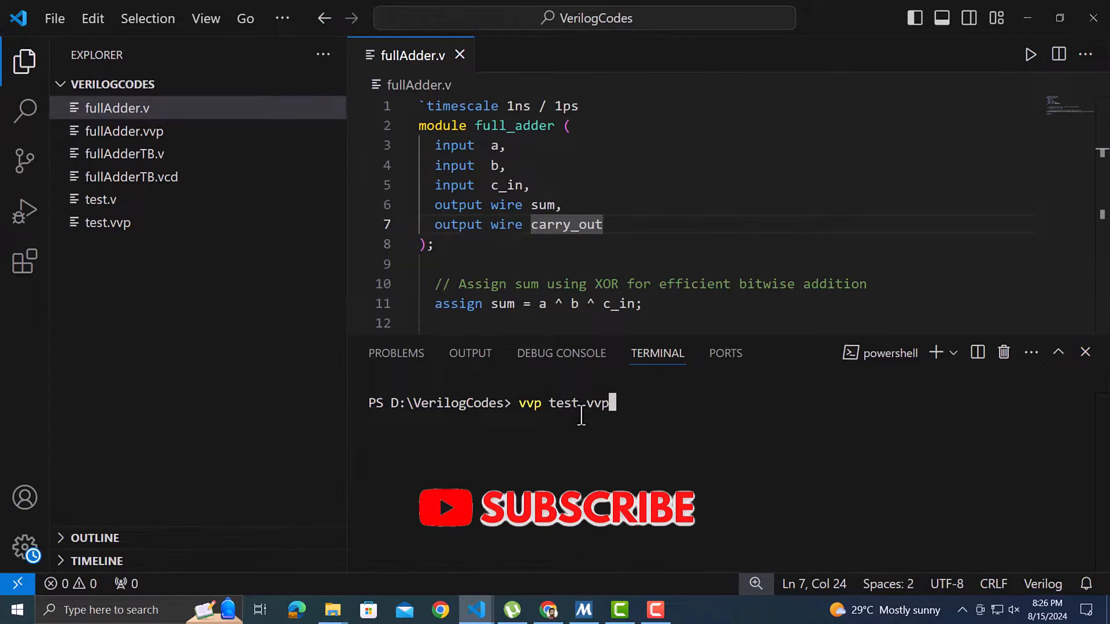
key(Return)
drag(481, 420, 374, 420)
key(ctrl+c)
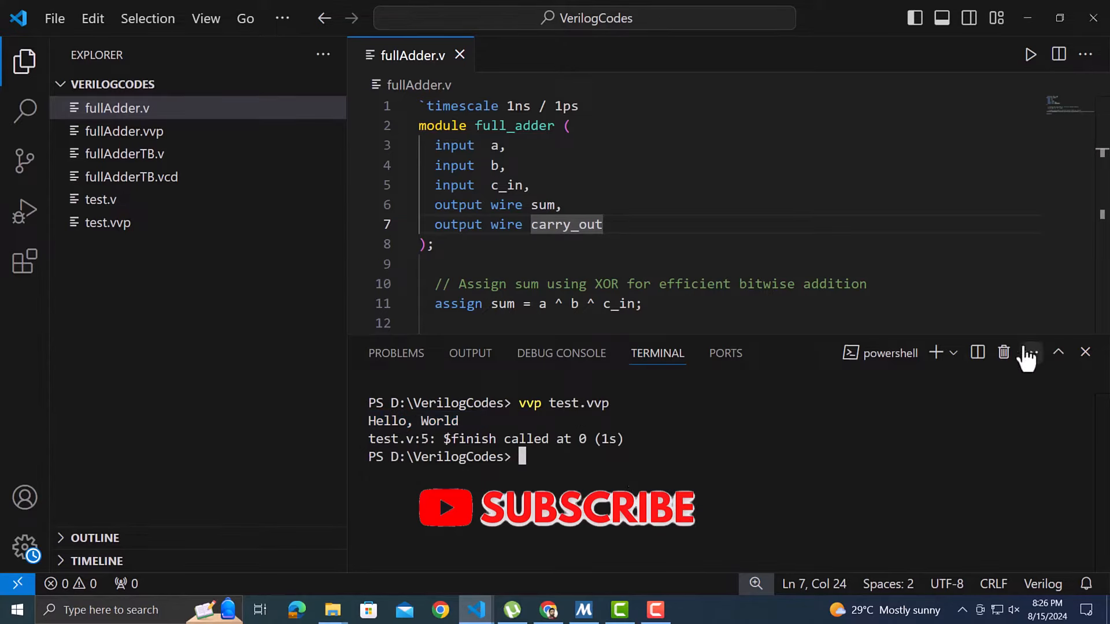
click(1004, 354)
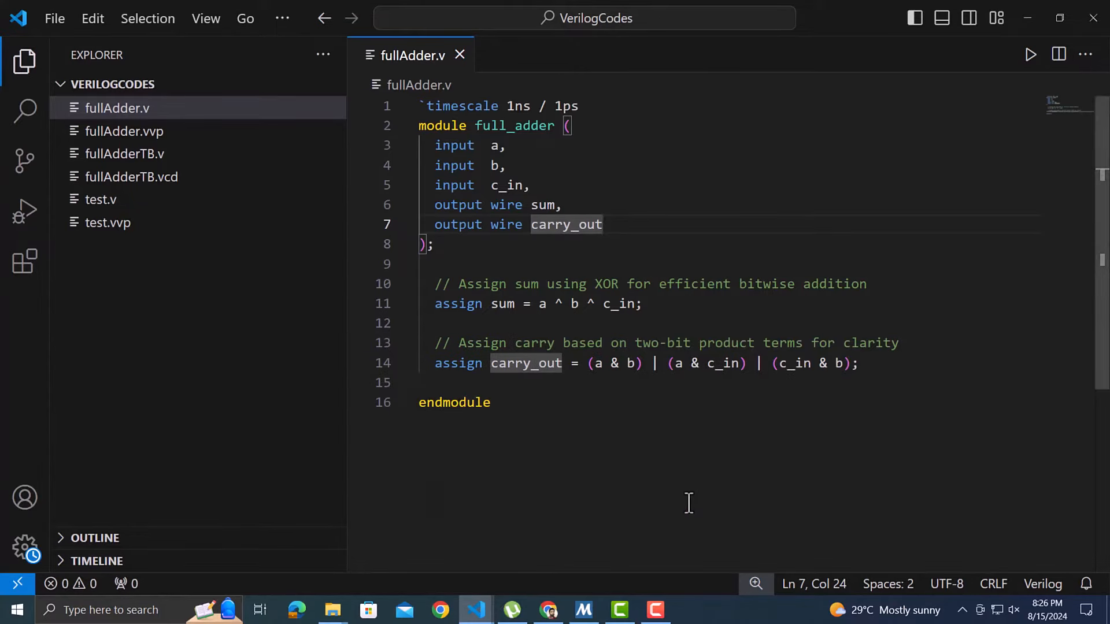